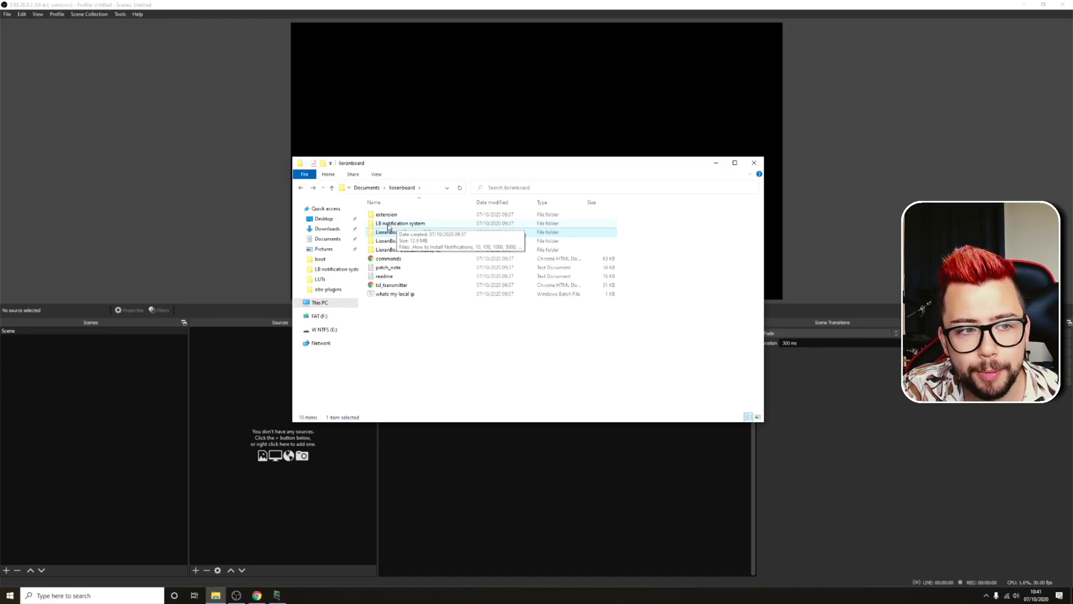
Open the How to Install Notifications guide from the LB notification system folder in Chrome
double_click(394, 223)
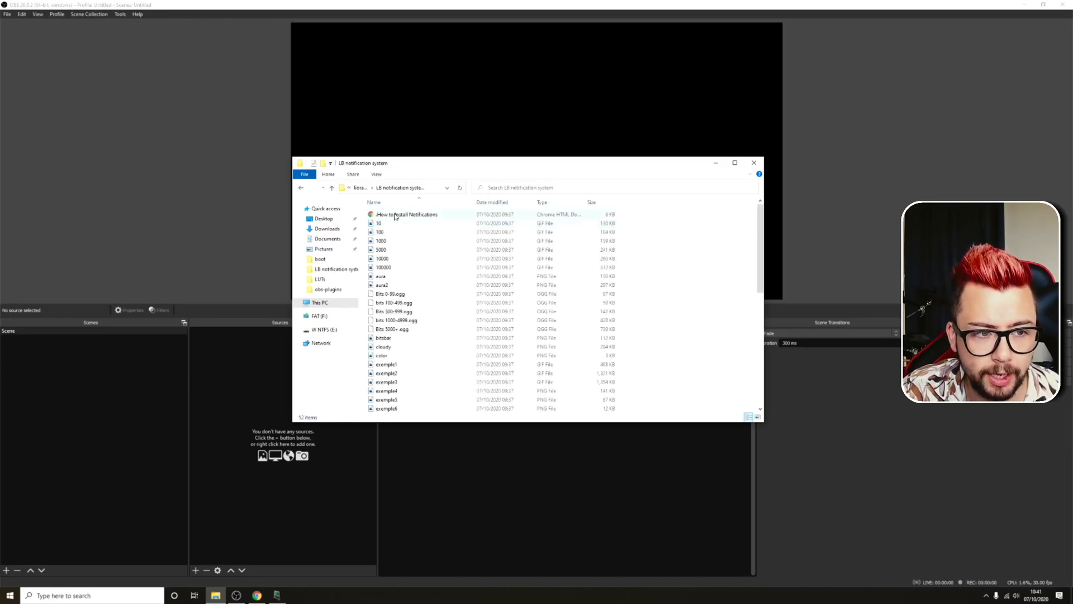
double_click(401, 215)
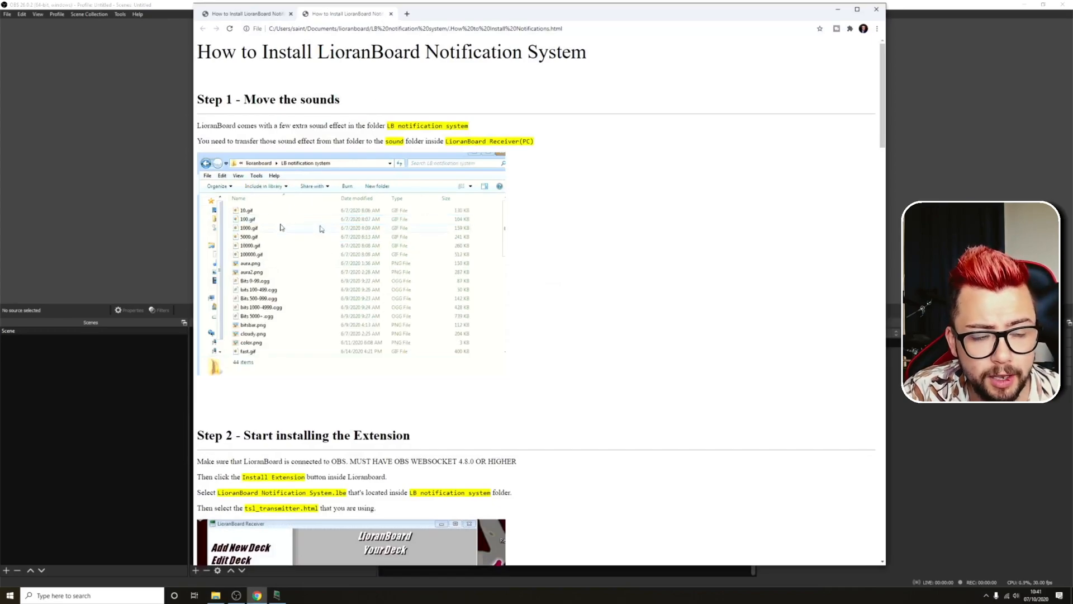
scroll(305, 253, "down", 3)
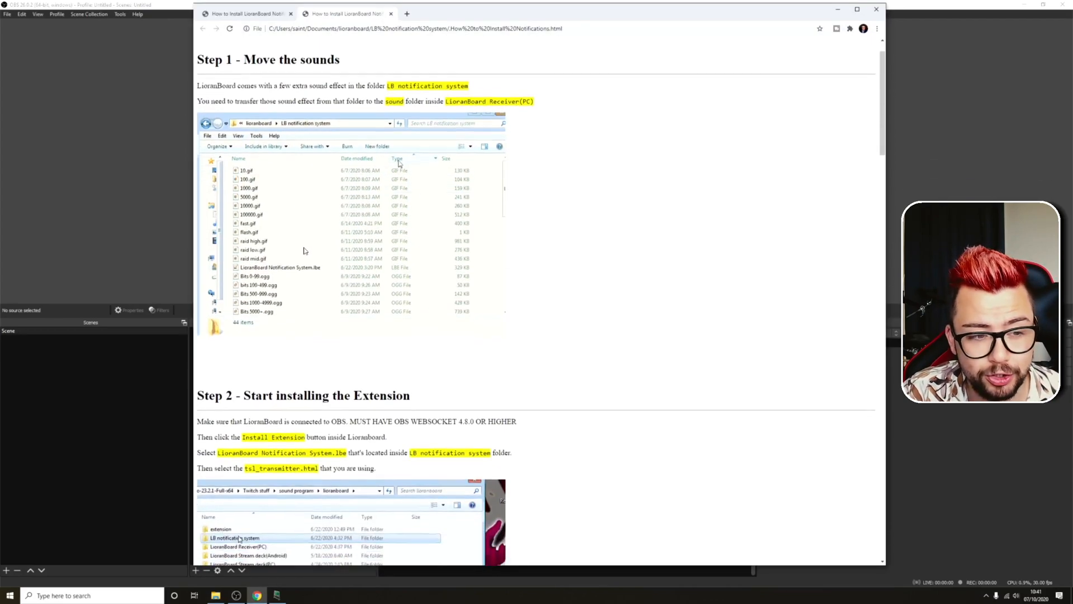
scroll(305, 254, "down", 3)
scroll(387, 329, "down", 5)
scroll(386, 325, "down", 5)
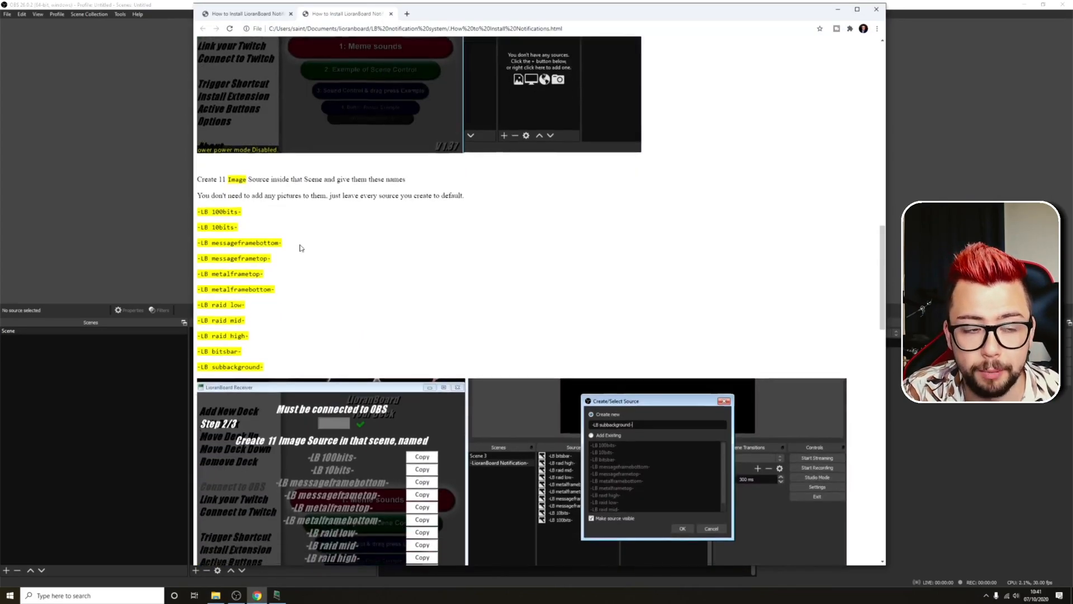
scroll(293, 244, "down", 3)
scroll(292, 245, "down", 3)
scroll(292, 248, "down", 1)
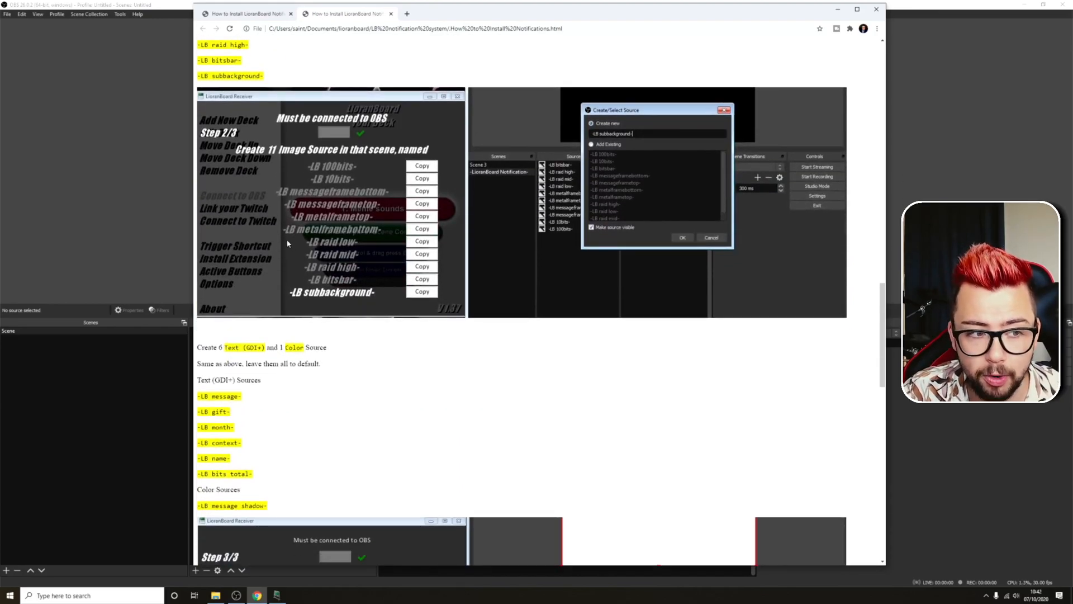
scroll(288, 245, "down", 5)
scroll(288, 245, "up", 4)
scroll(294, 246, "up", 5)
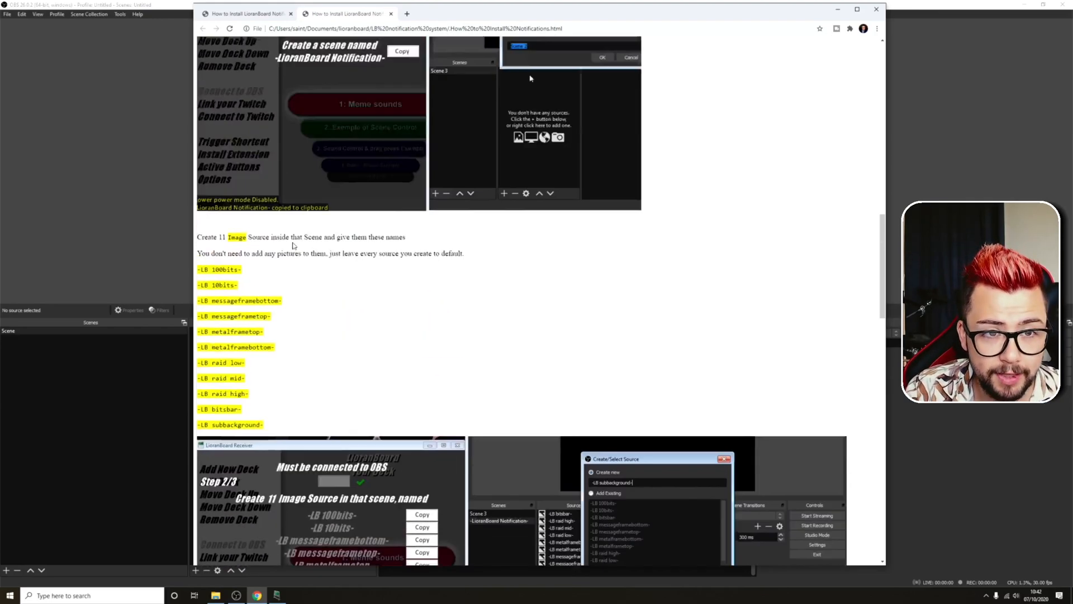
scroll(294, 245, "up", 5)
Minimize the Chrome window showing the installation guide
left_click(838, 10)
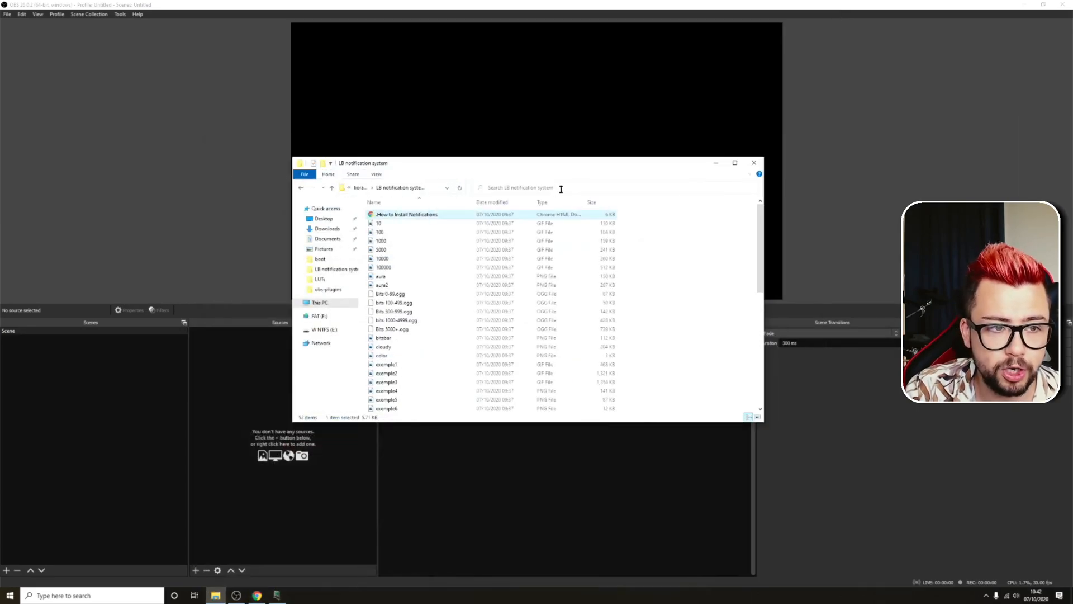
Start Install Extension and choose LioranBoard Notification System.lbe as the extension file
left_click(278, 596)
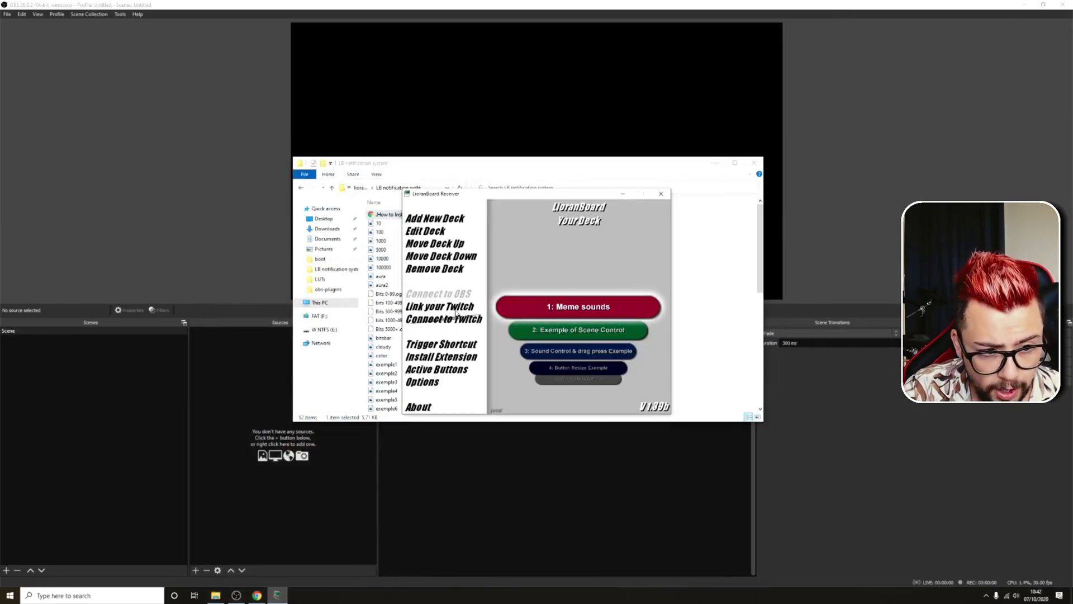
left_click(442, 356)
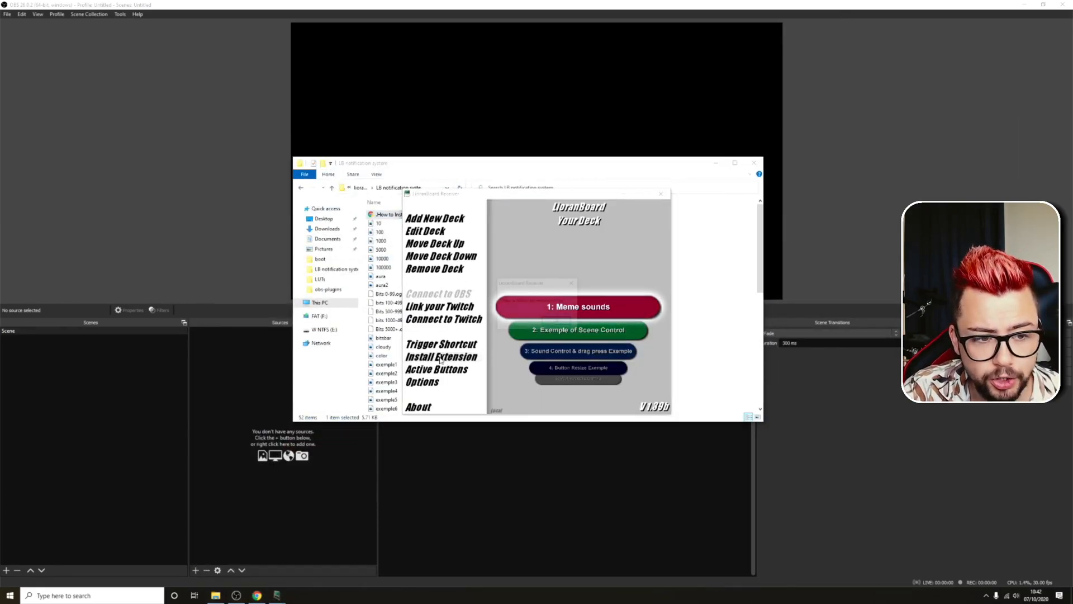
left_click(560, 322)
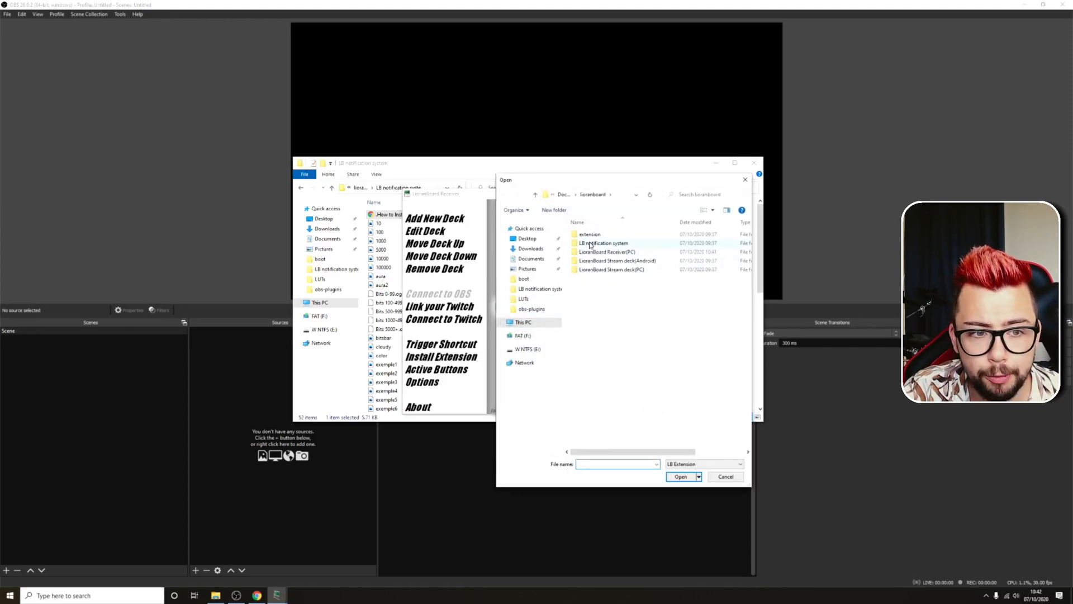
double_click(602, 242)
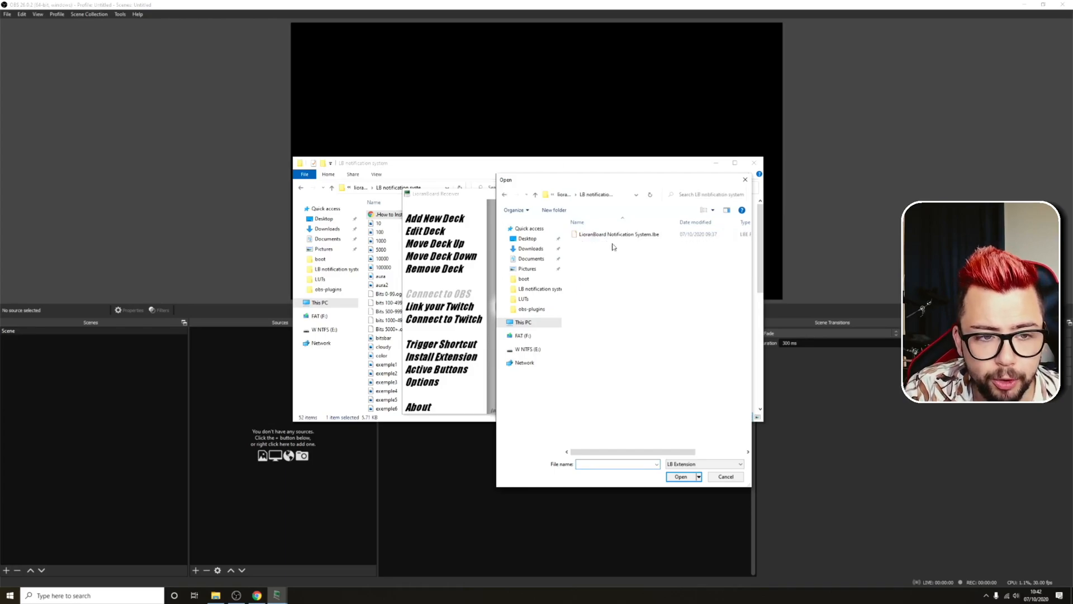
double_click(612, 234)
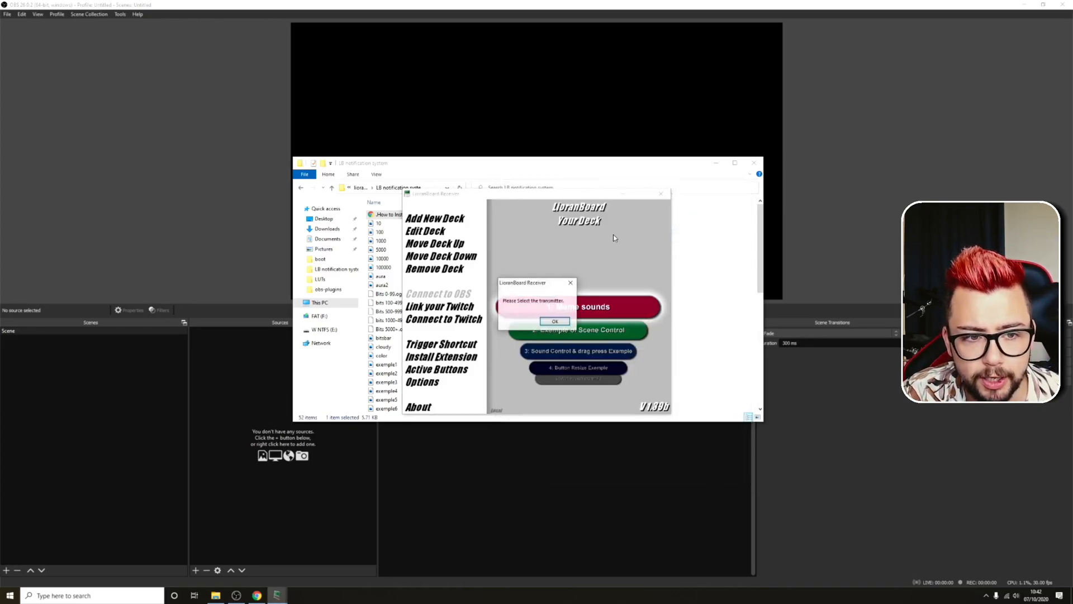
left_click(553, 323)
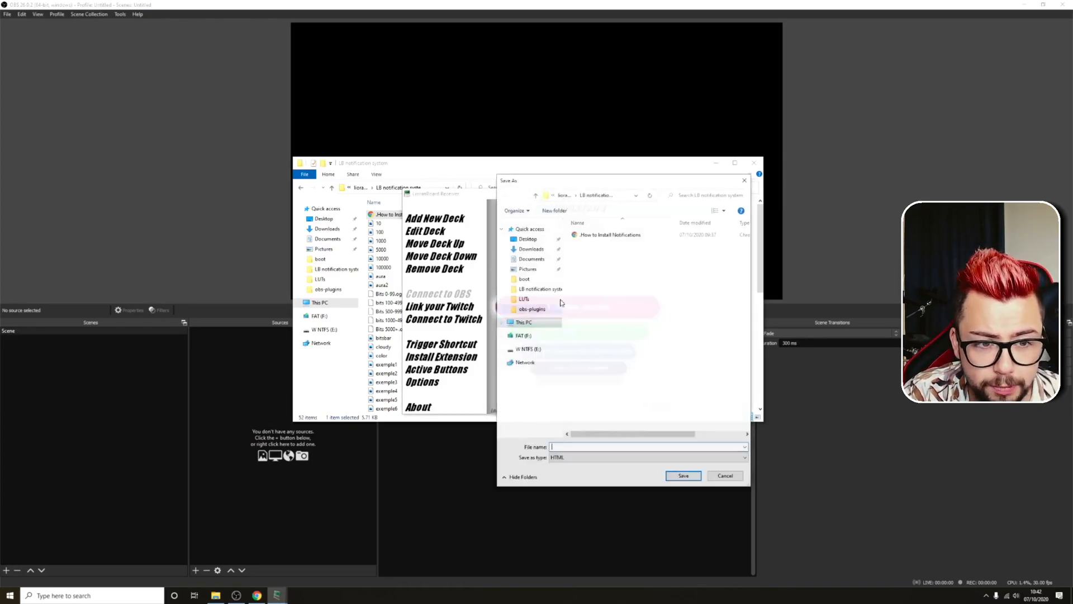
Save the extension over tsl_transmitter.html in the lioranboard folder and acknowledge the notices
left_click(564, 195)
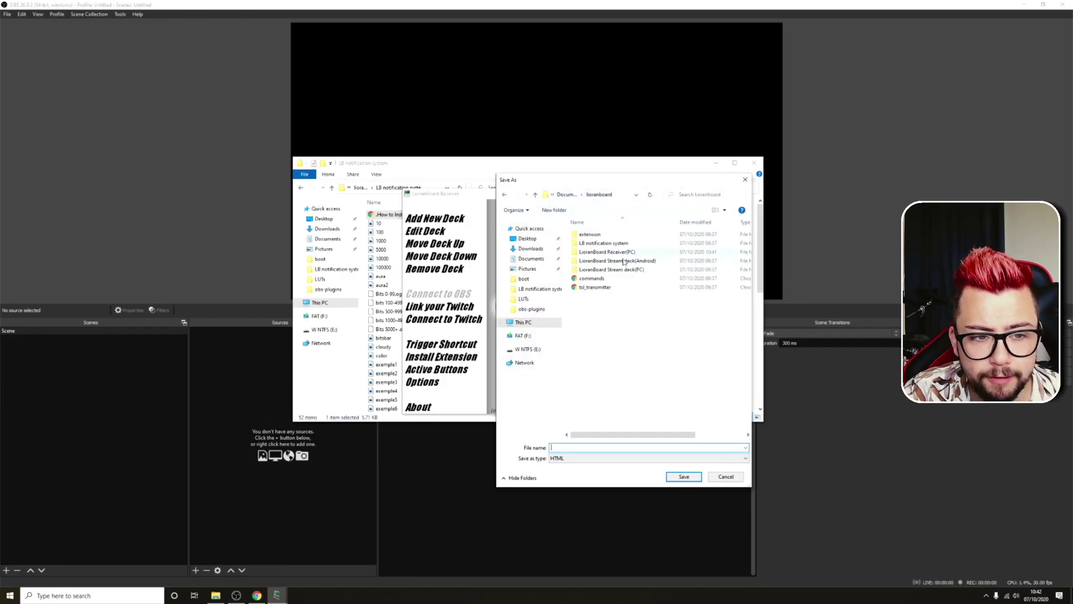
left_click(592, 288)
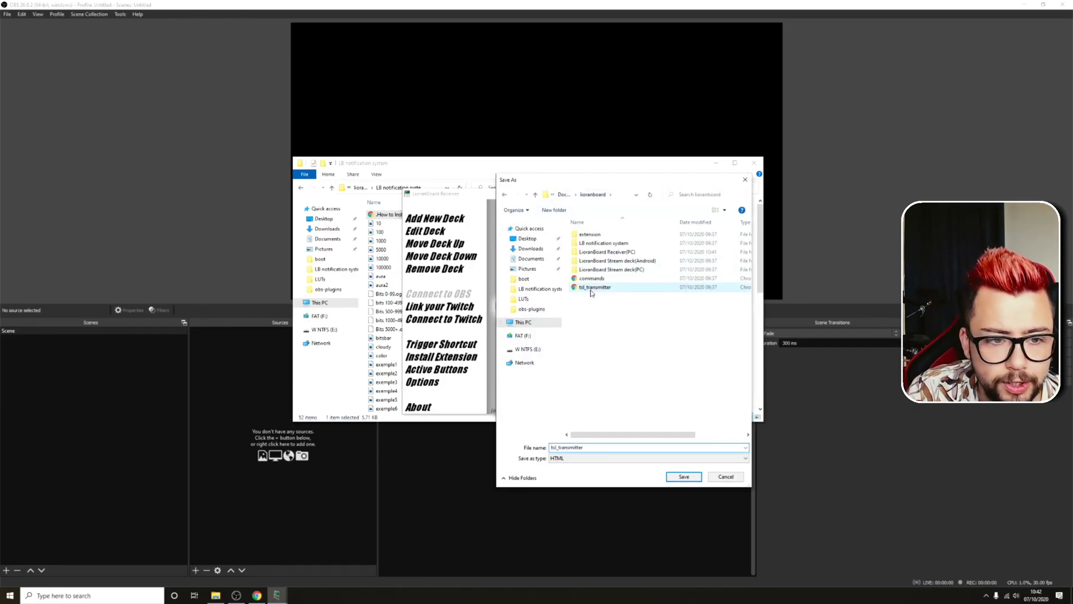
double_click(593, 287)
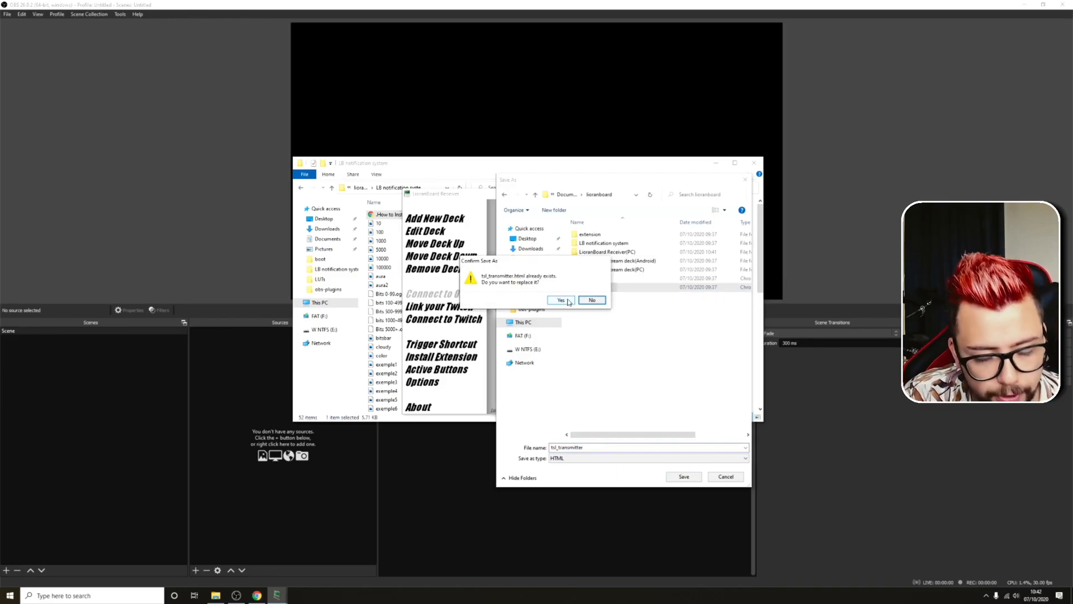
left_click(562, 302)
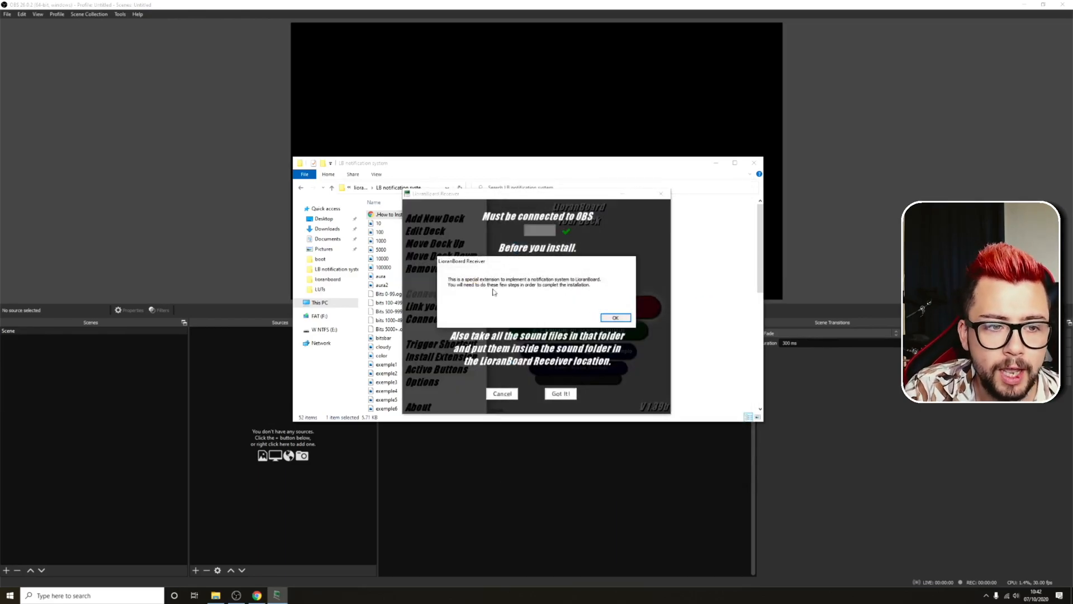
left_click(617, 319)
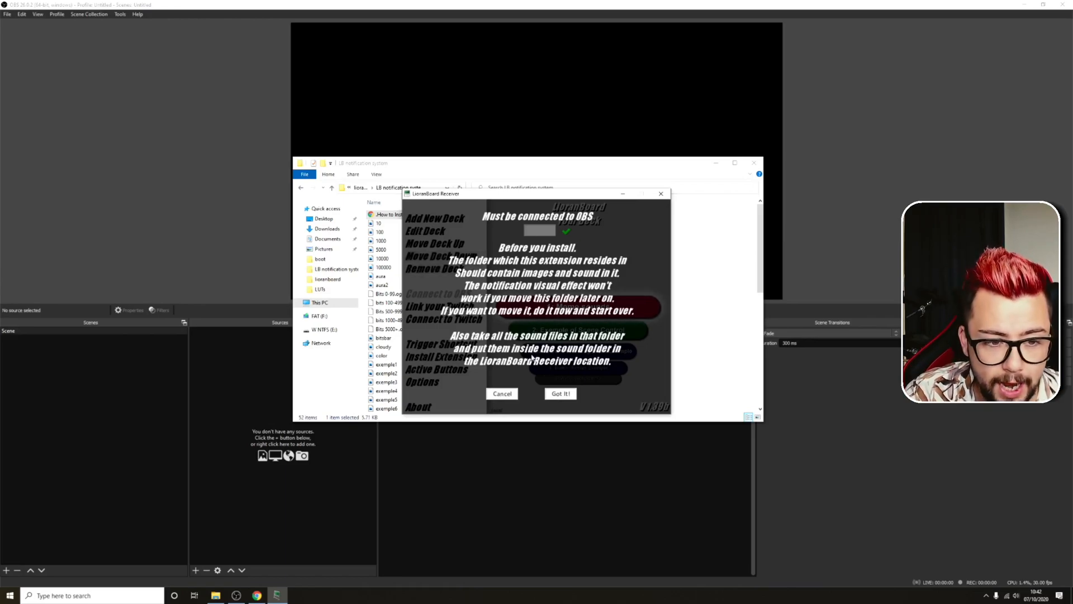
left_click(560, 394)
Create an OBS scene named -LioranBoard Notification- from the copied name and return to the receiver
left_click(610, 253)
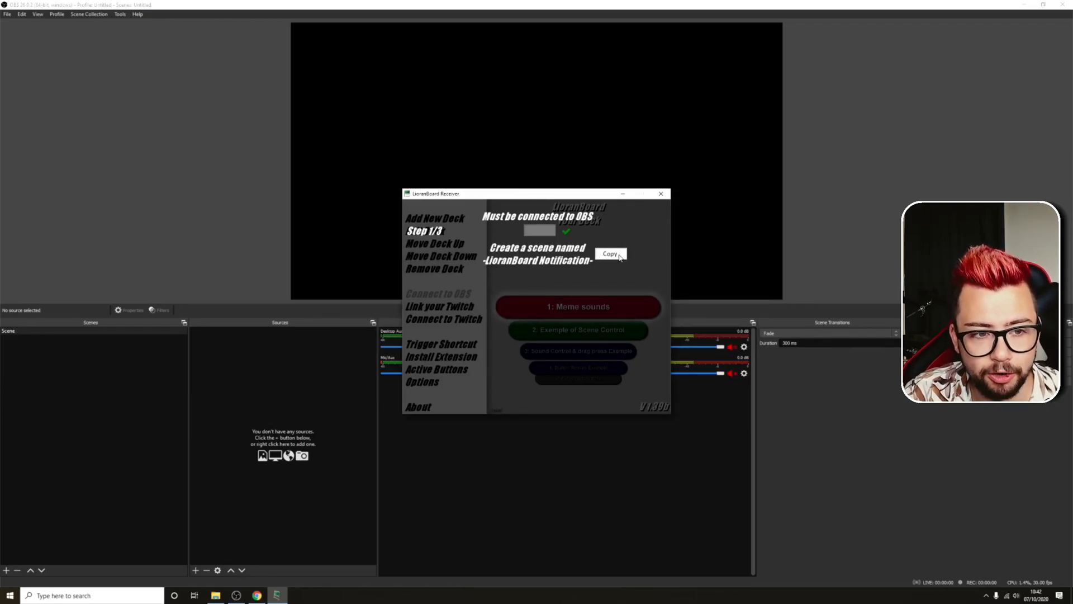
left_click(611, 254)
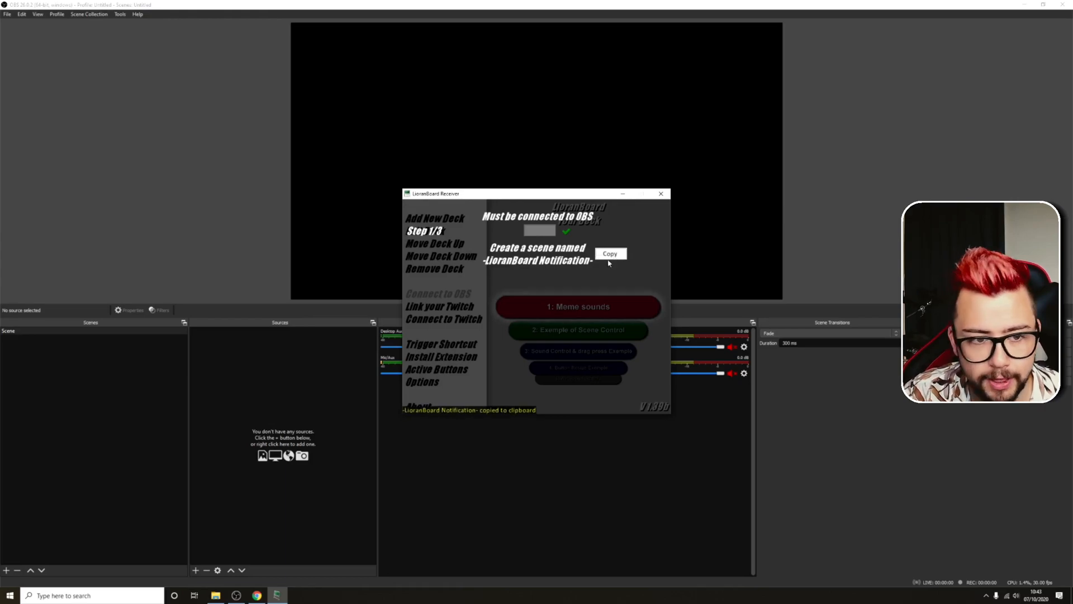
left_click(6, 571)
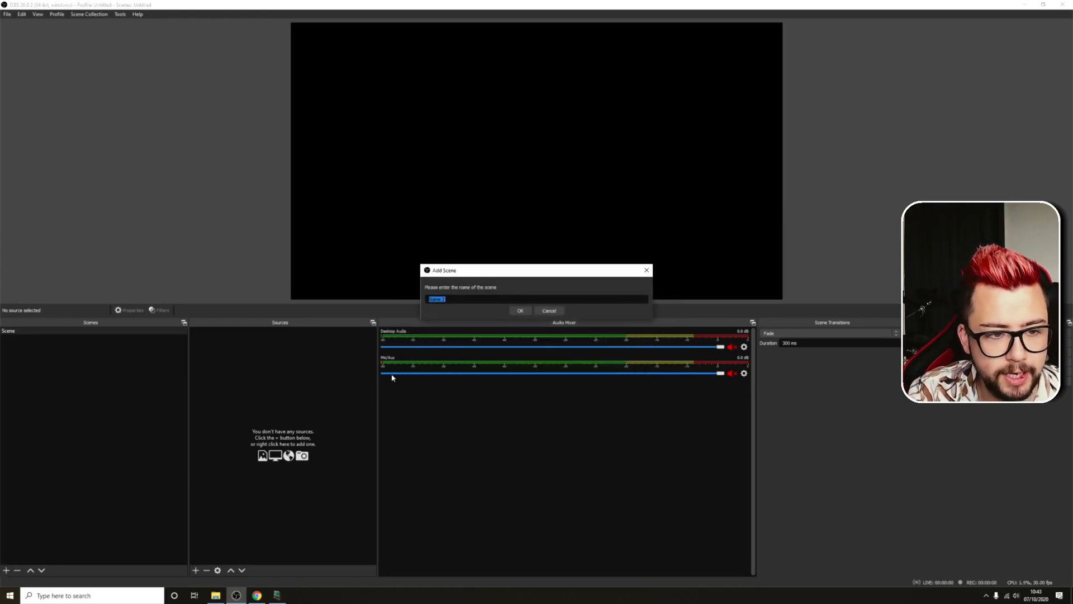
left_click(522, 313)
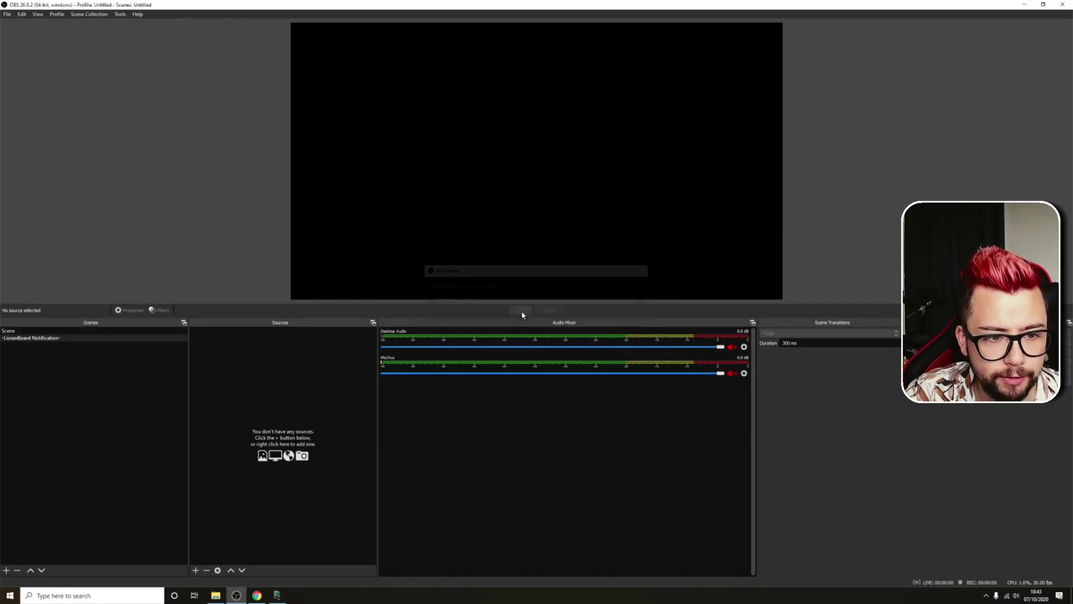
left_click(280, 596)
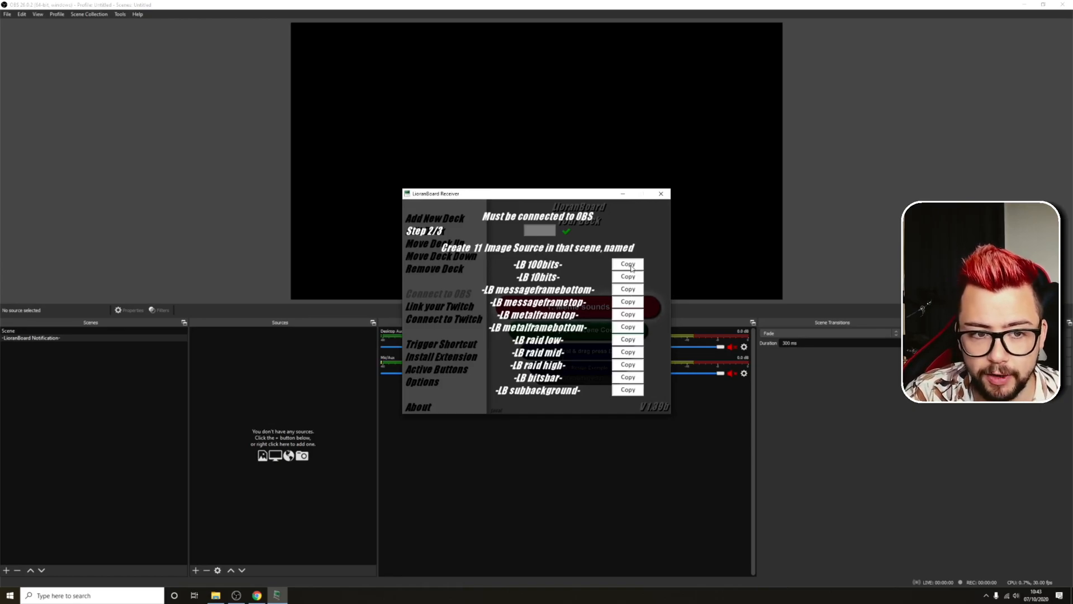
Add an image source named -LB 100bits- to the scene with default properties and return to setup
left_click(630, 265)
left_click(195, 571)
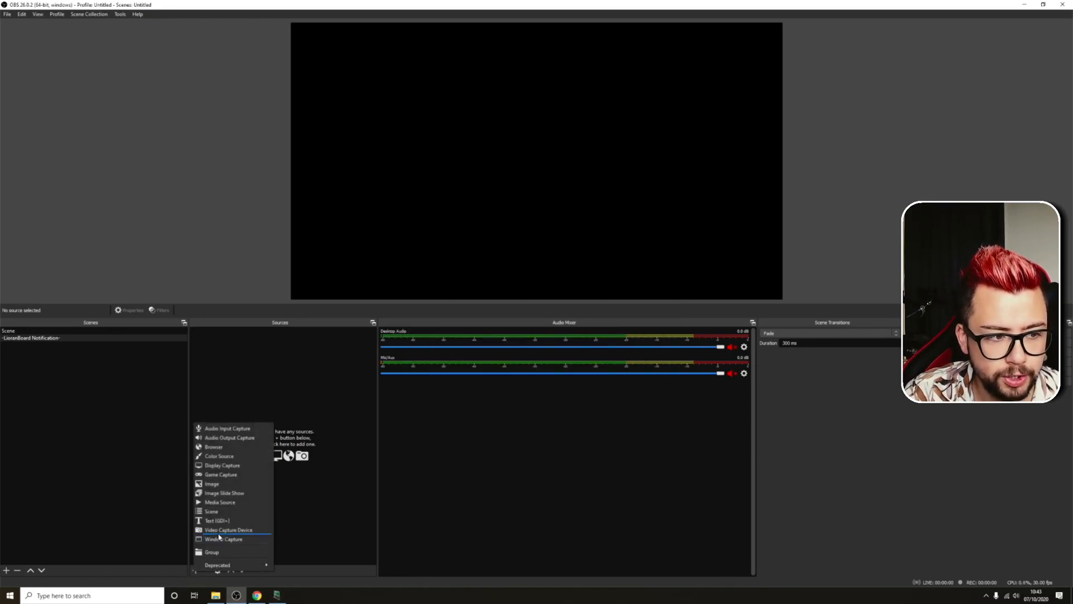
left_click(216, 485)
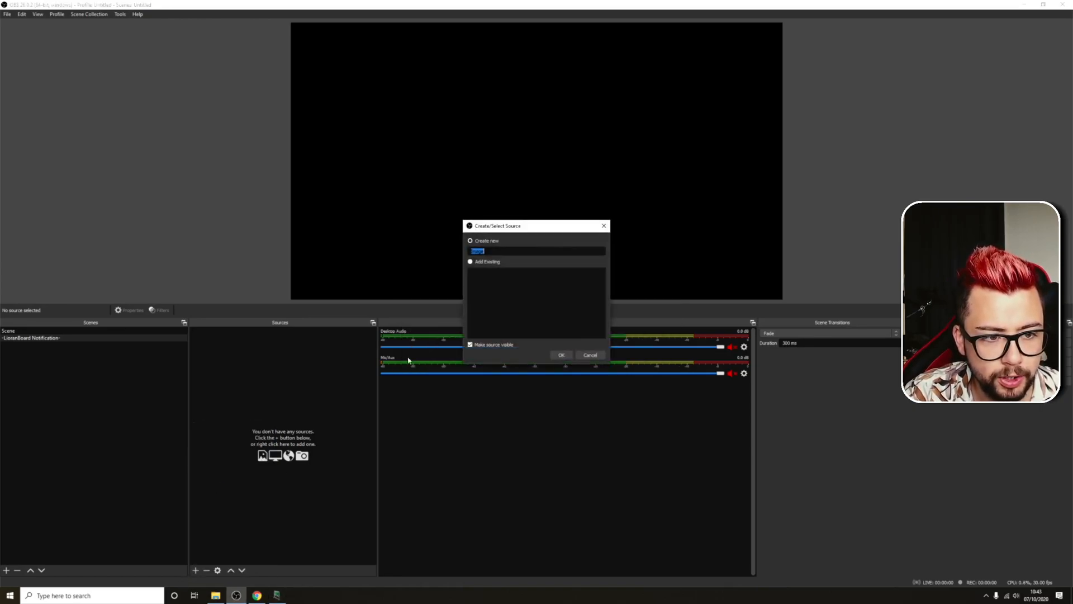
left_click(562, 357)
left_click(641, 412)
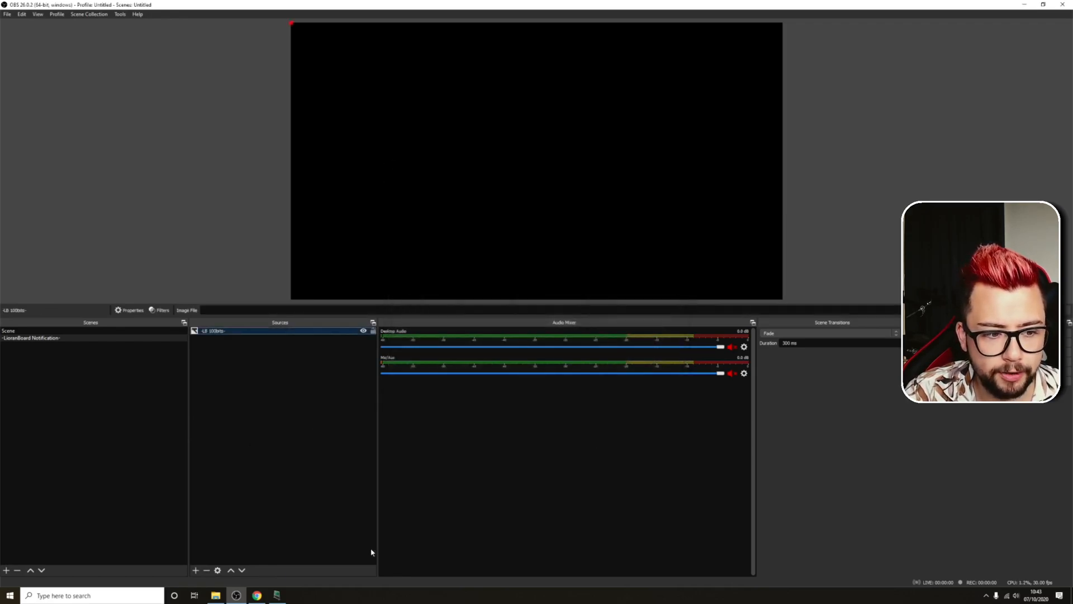
left_click(279, 597)
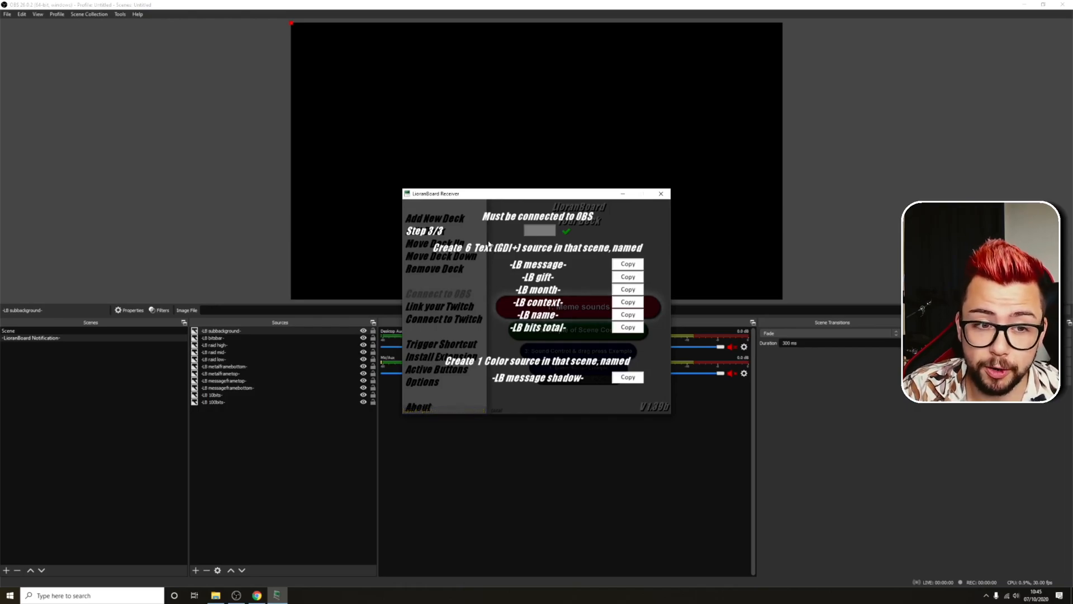
Add a Text (GDI+) source named LB message to the notification scene
left_click(629, 264)
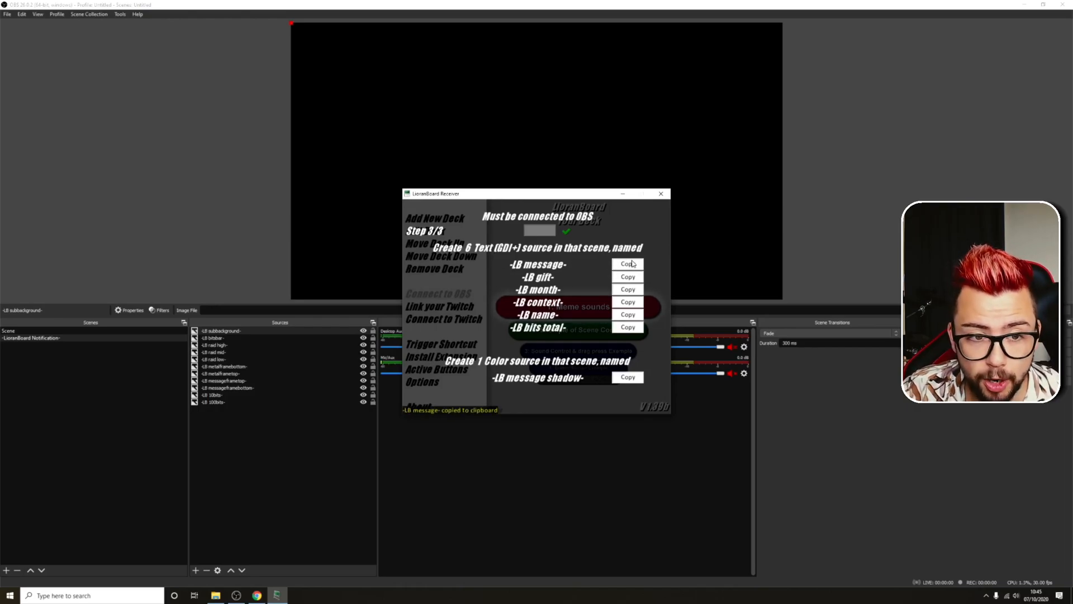
left_click(197, 570)
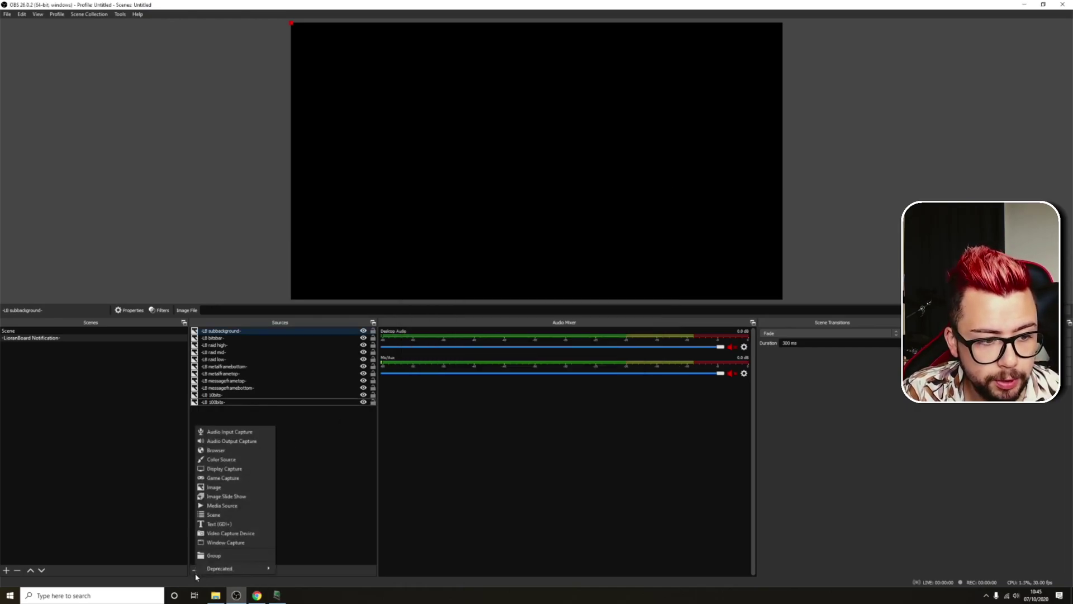
left_click(224, 529)
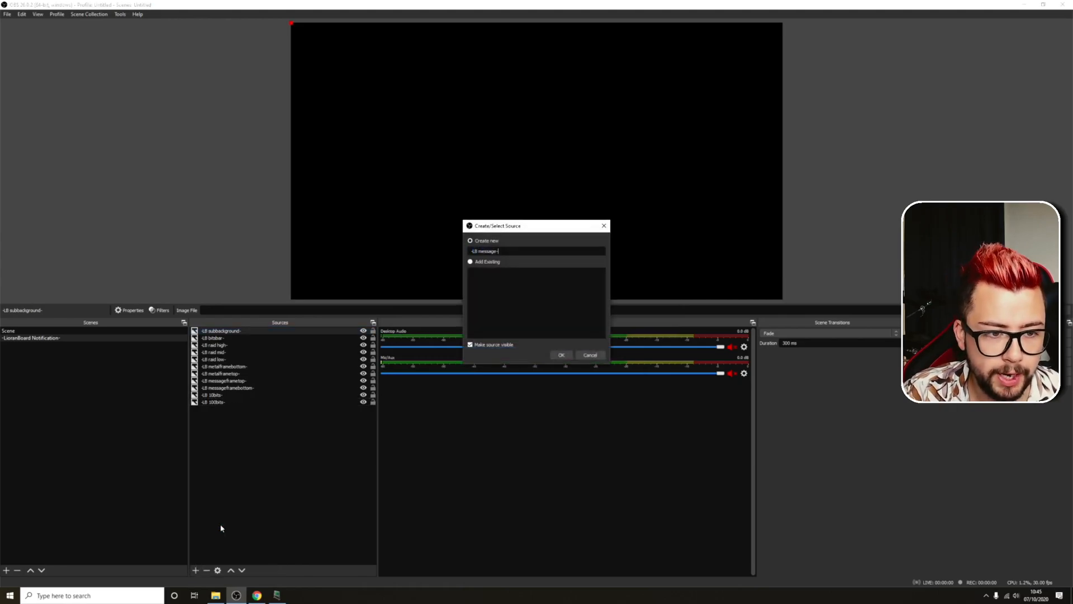
left_click(562, 355)
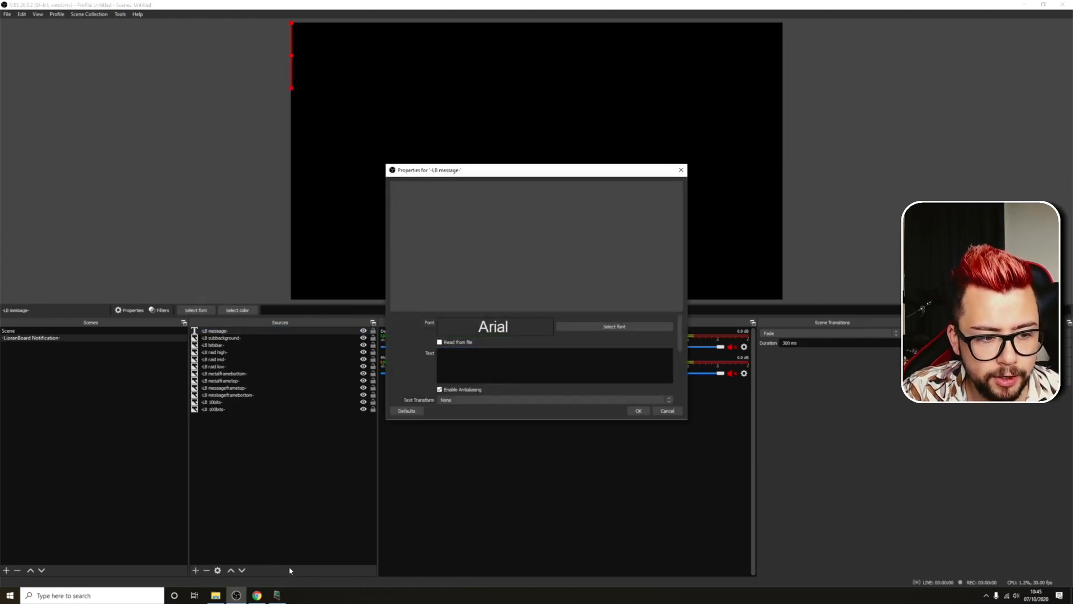
left_click(276, 596)
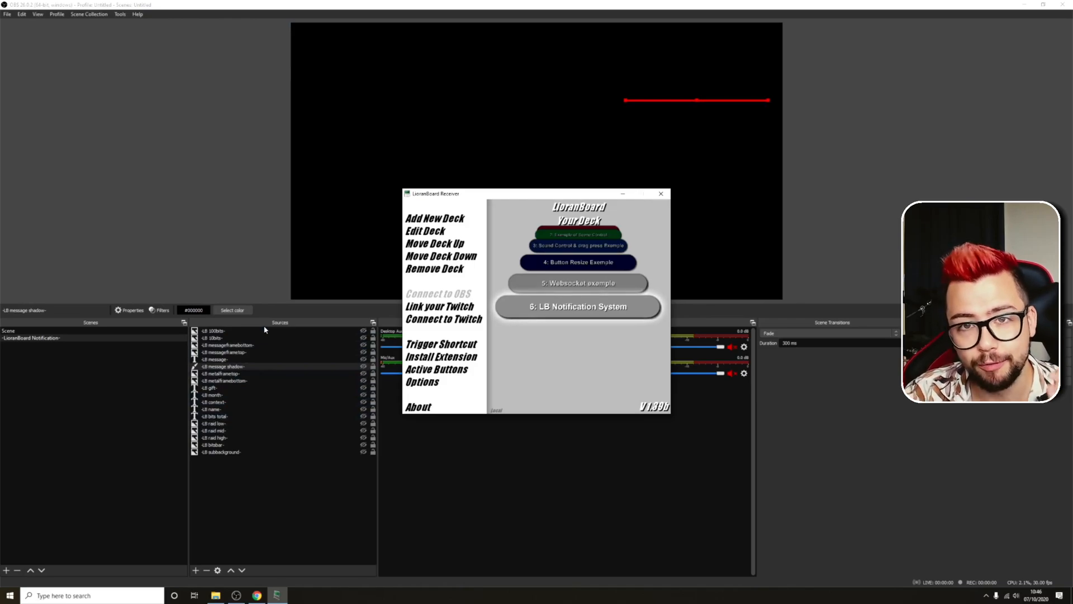
Open the LB Notification System deck and view the TTS is disabled button's commands, highlighting the enable-TTS comment
left_click(253, 339)
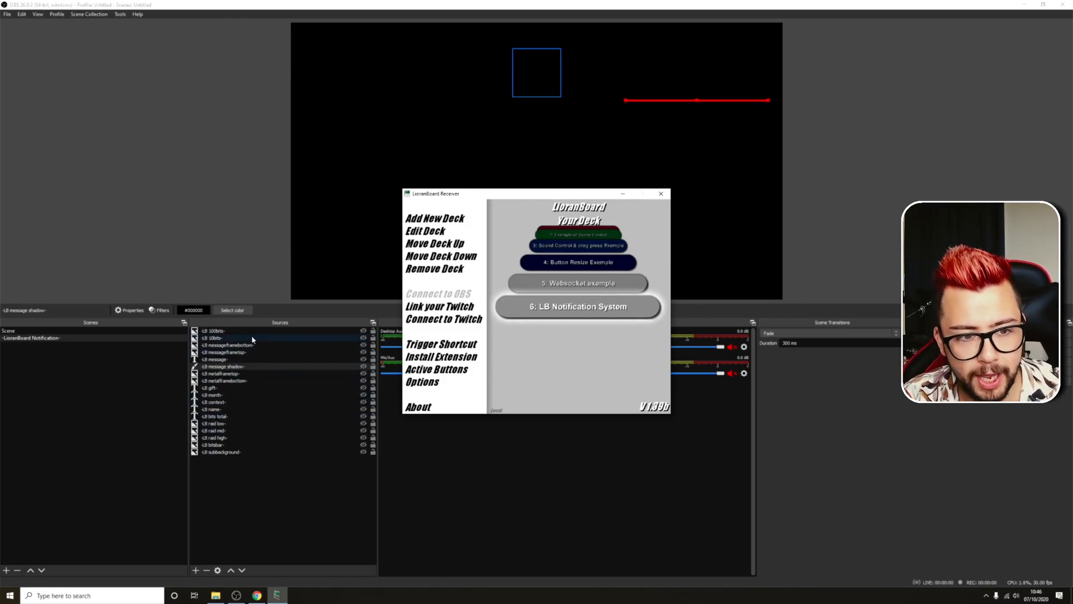
left_click(373, 325)
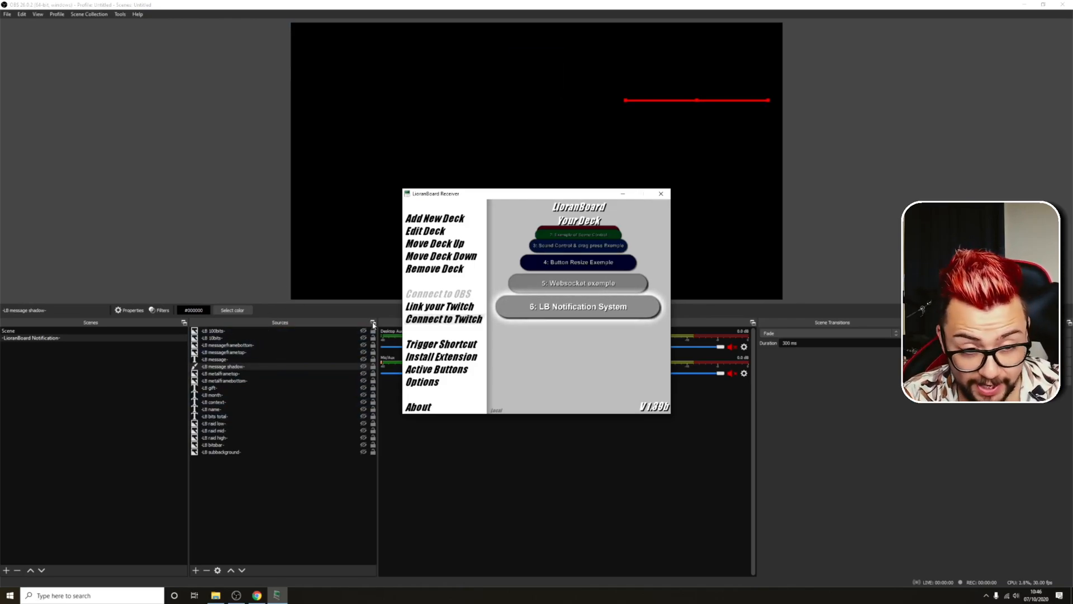
double_click(578, 305)
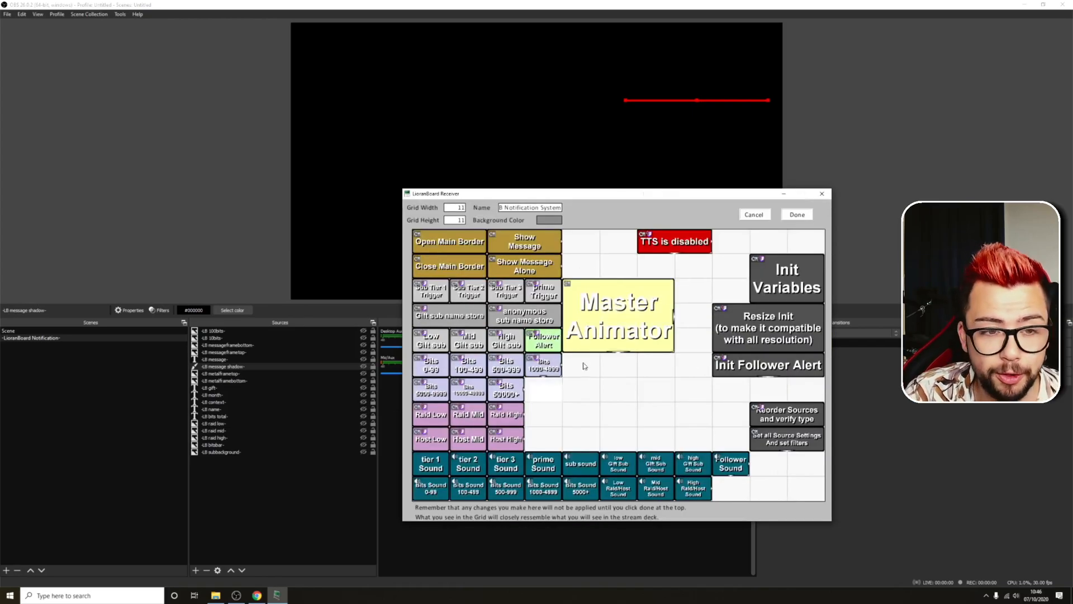
right_click(660, 242)
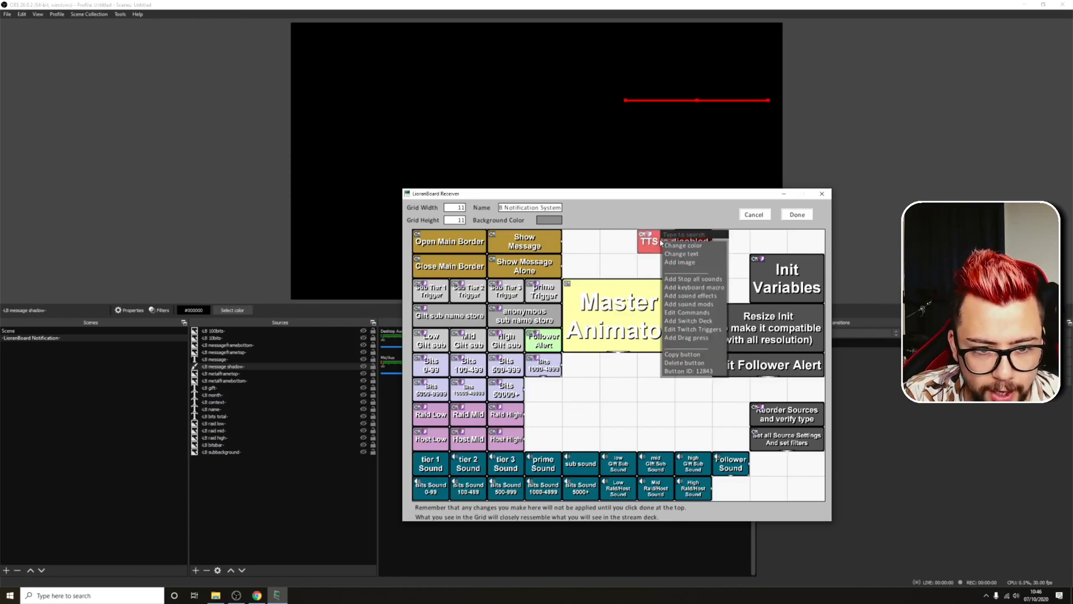
left_click(692, 313)
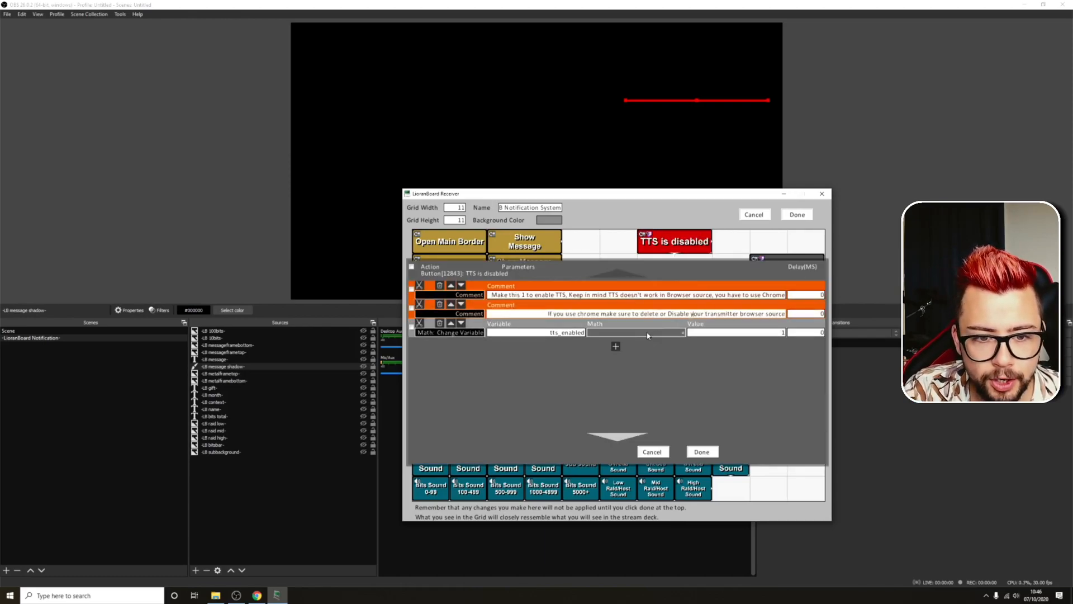
left_click_drag(491, 295, 626, 298)
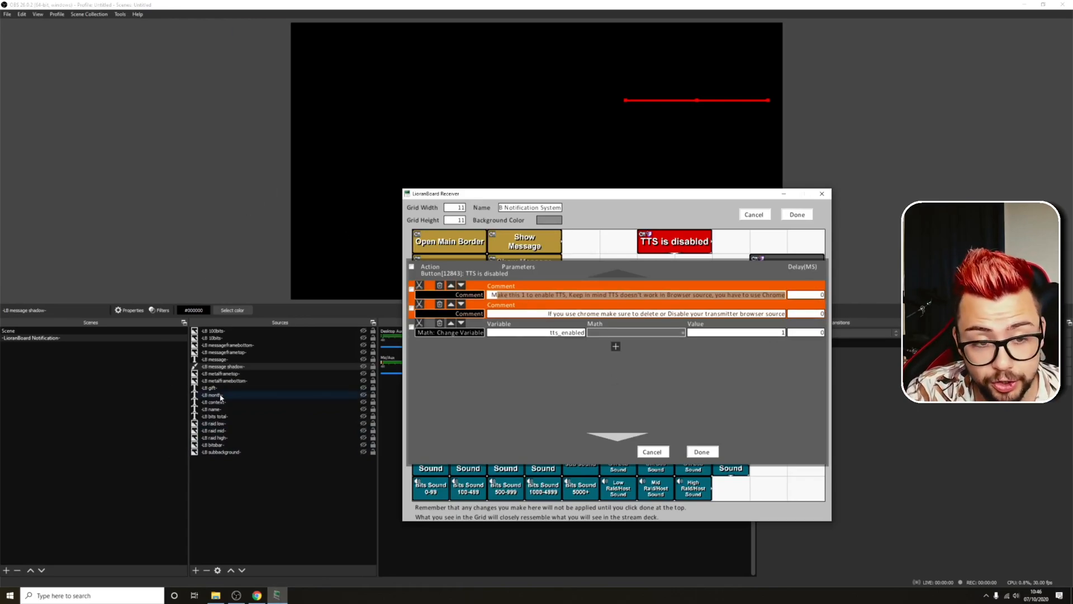
mouse_move(256, 596)
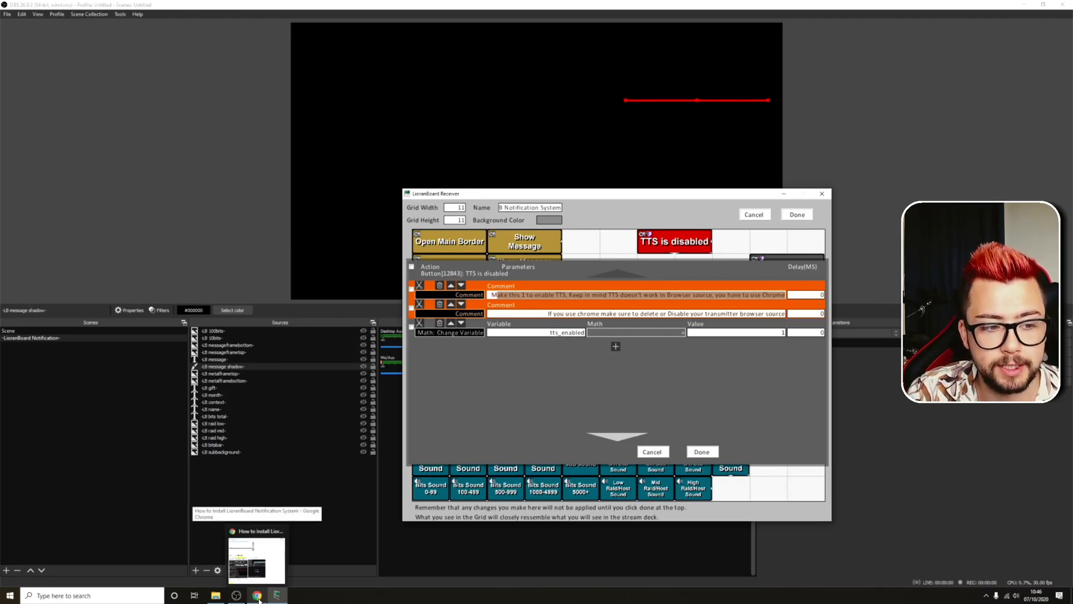
Open tsl_transmitter.html from the lioranboard folder in Chrome
left_click(256, 595)
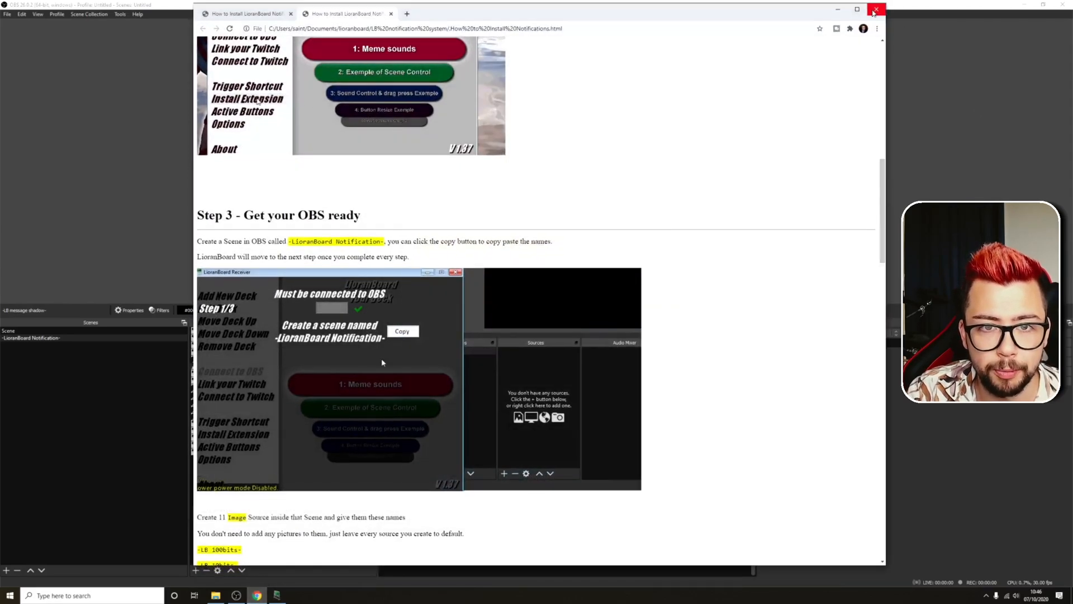
left_click(877, 26)
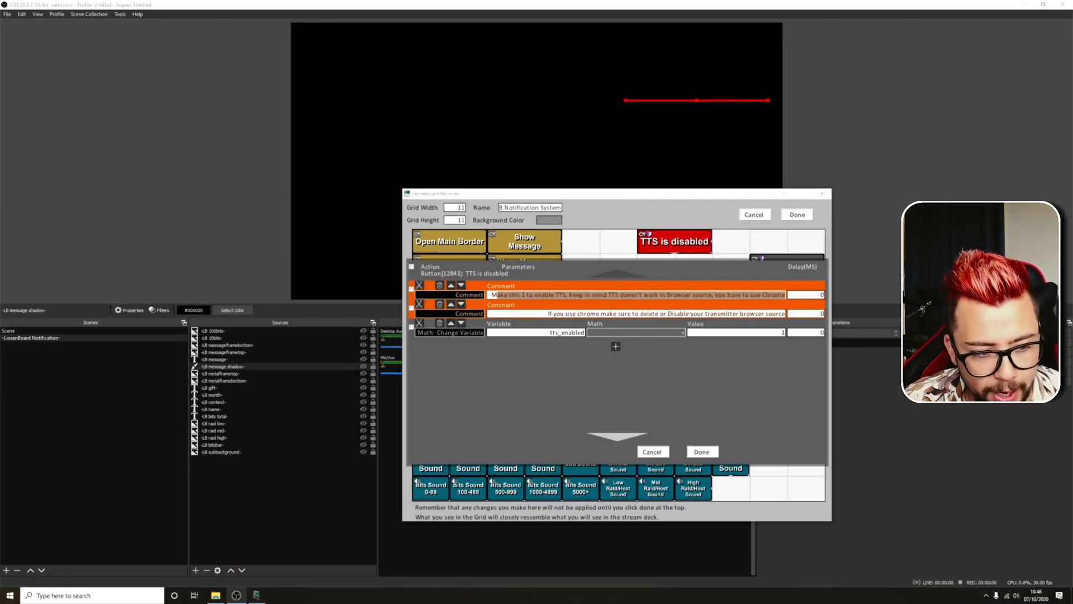
left_click(216, 596)
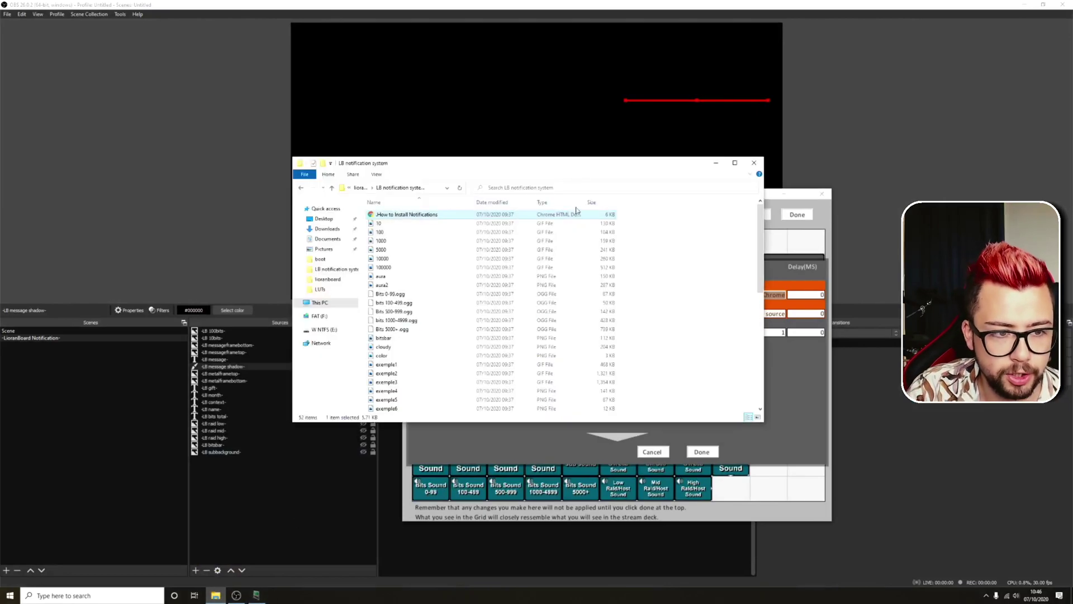
left_click(360, 186)
double_click(392, 286)
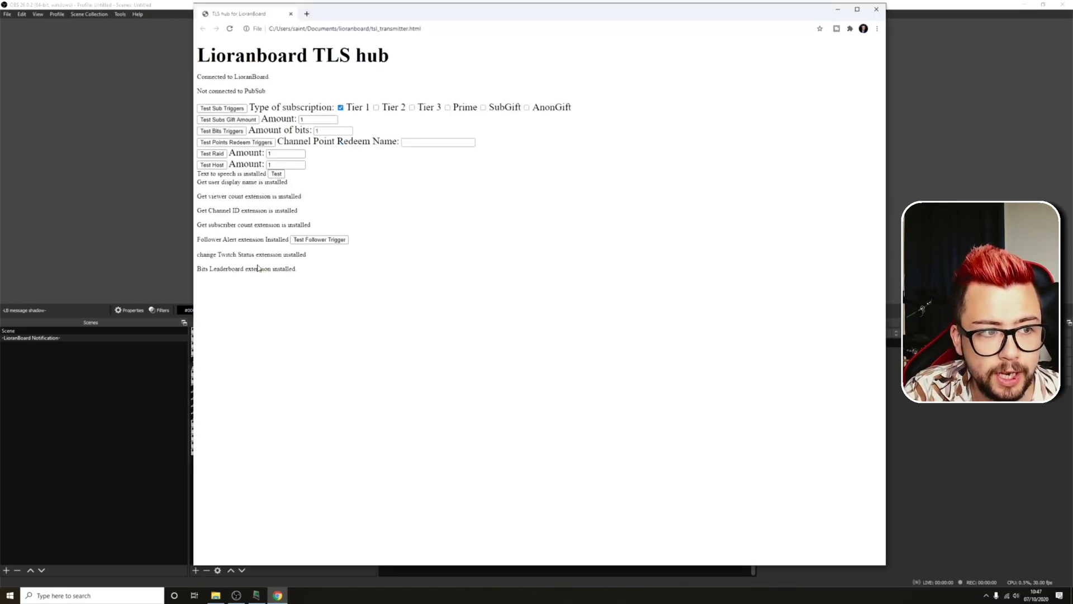
Place the TLS hub page beside OBS and run its text-to-speech test twice
left_click_drag(198, 174, 262, 173)
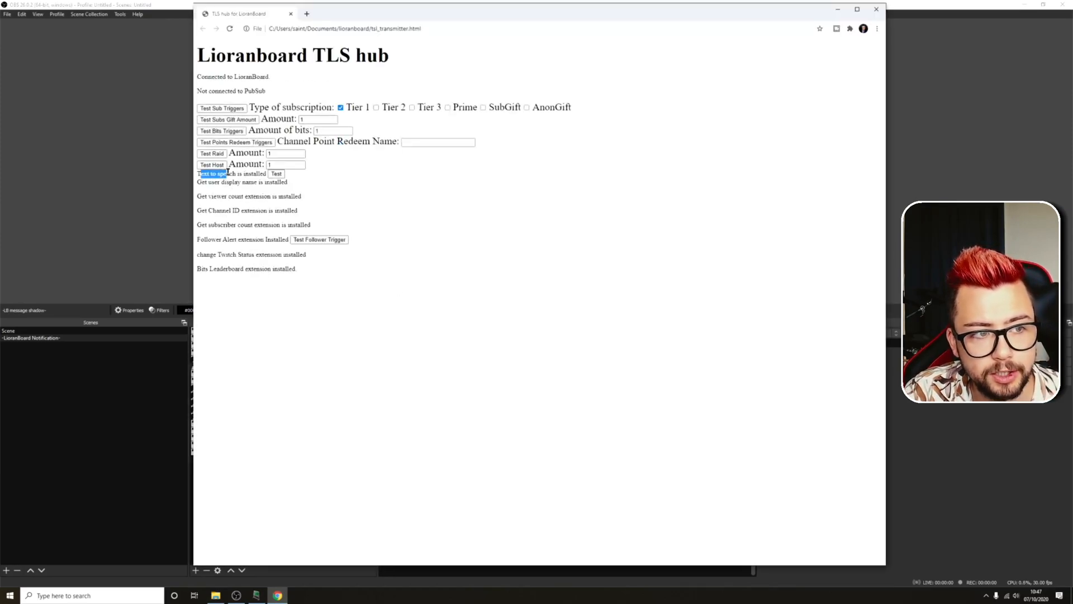
left_click_drag(511, 13, 946, 33)
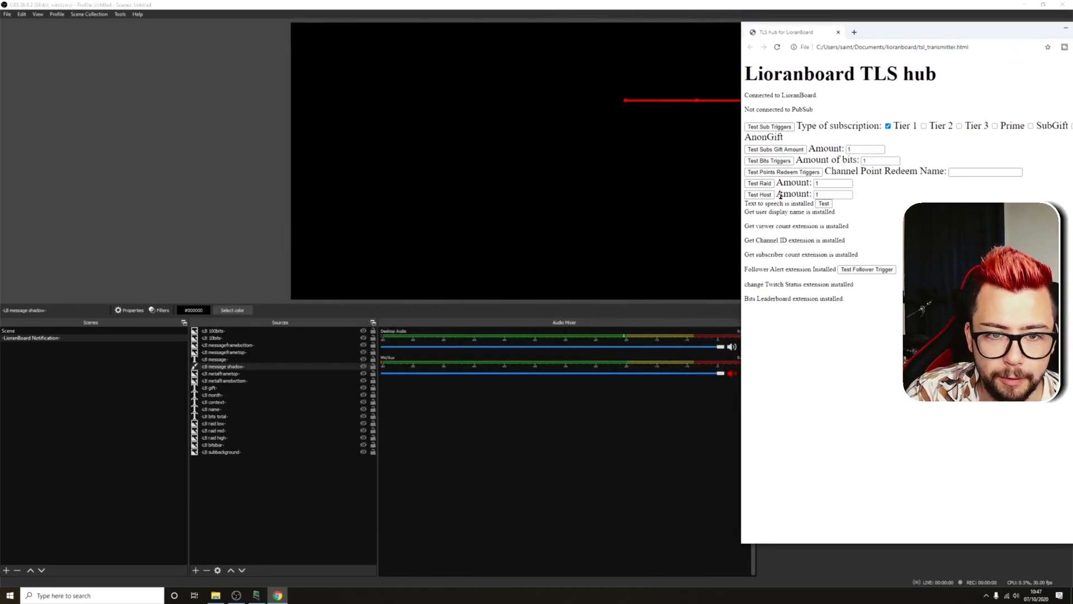
left_click(824, 204)
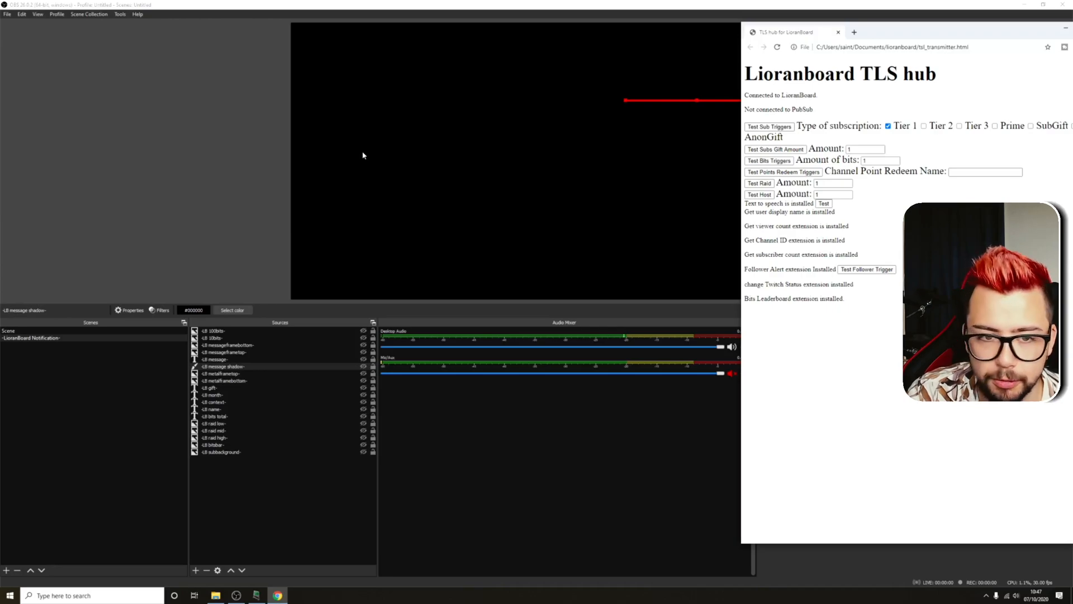
left_click(824, 204)
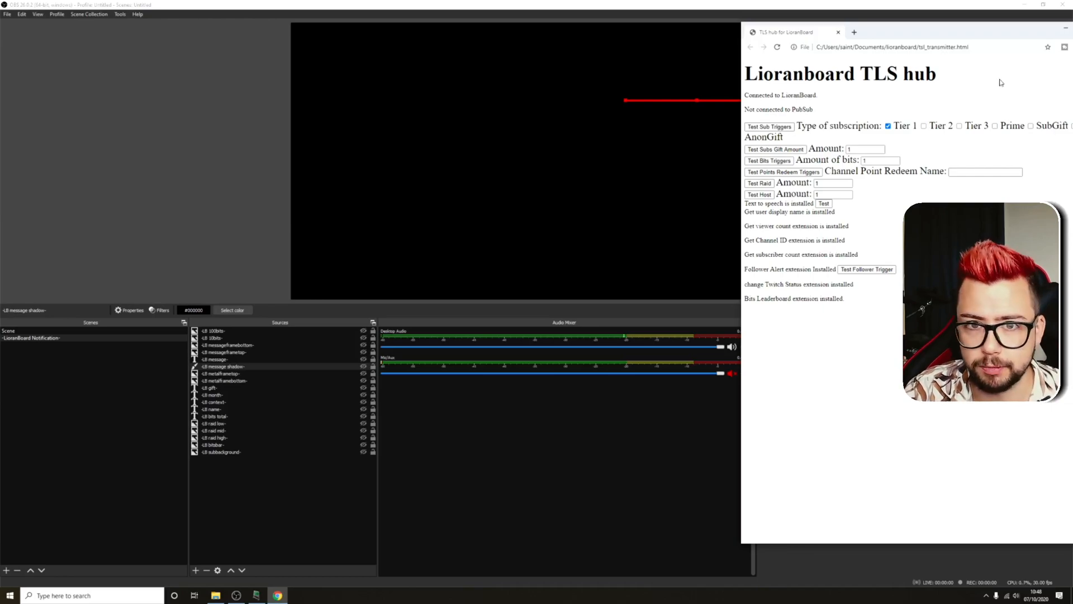
left_click_drag(989, 34, 797, 34)
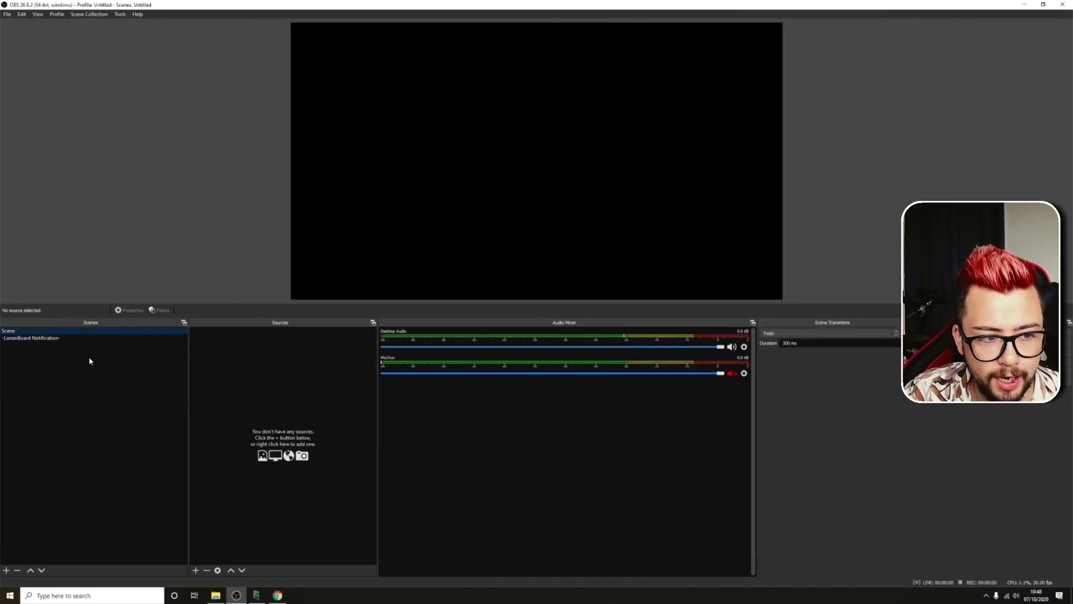
Finish editing the LB Notification System deck and create a new TTS deck
left_click(255, 595)
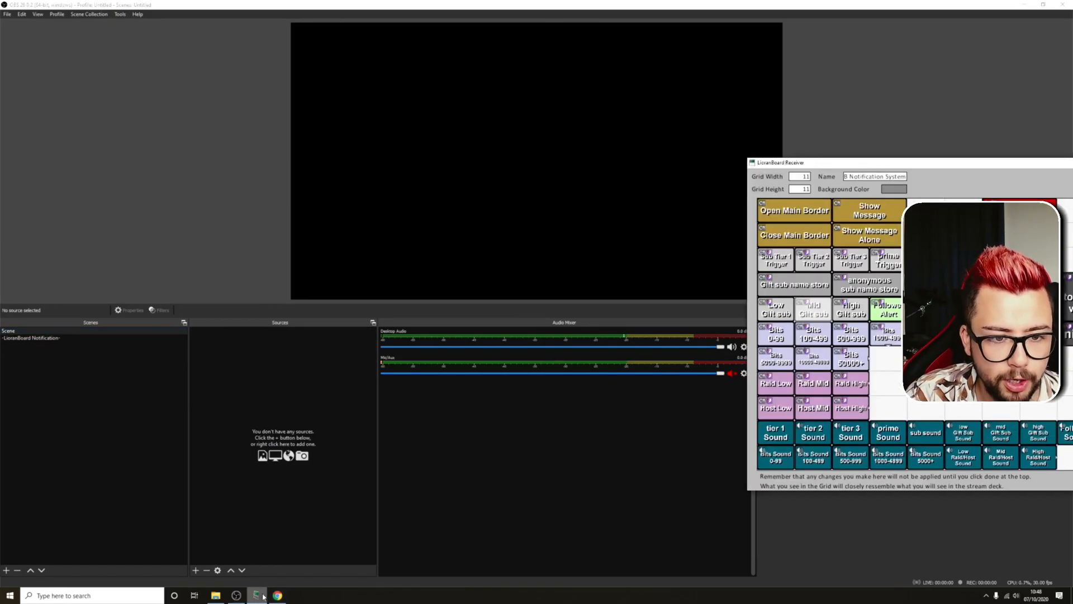
left_click(948, 156)
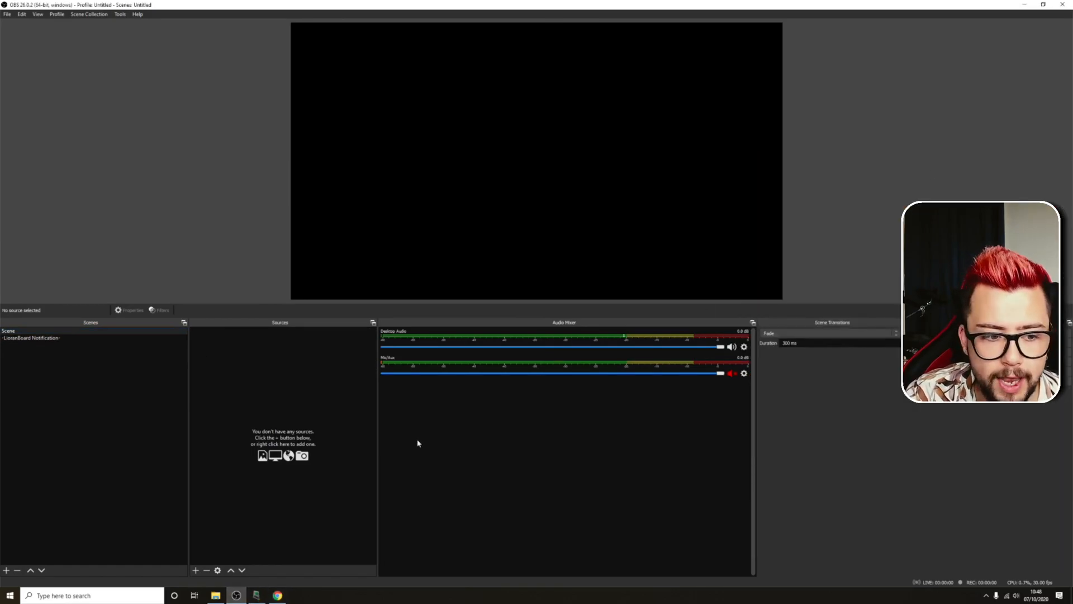
left_click(255, 596)
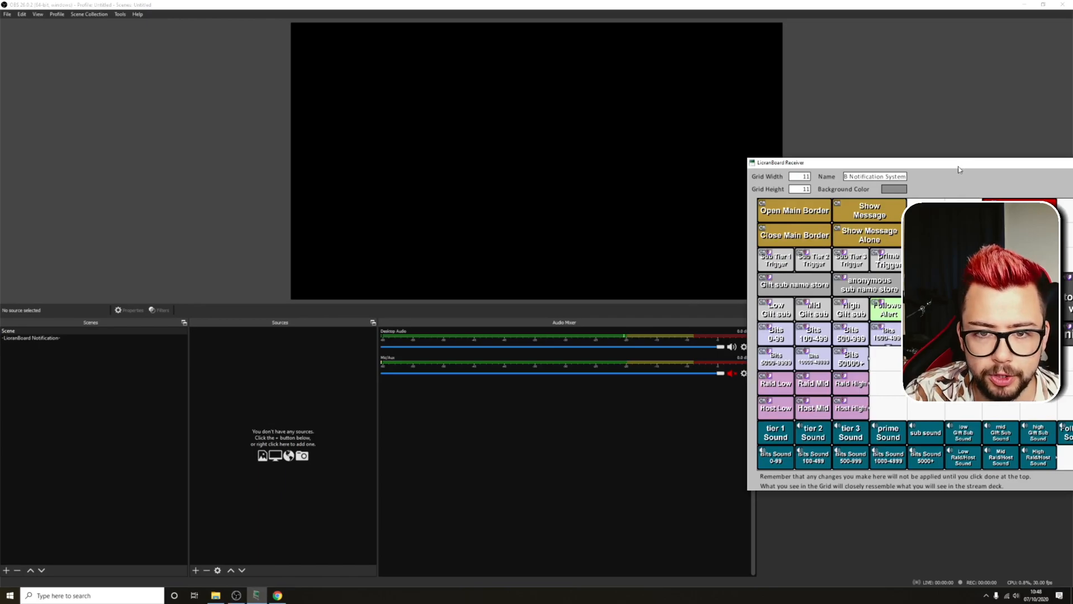
left_click_drag(959, 168, 742, 166)
left_click(924, 182)
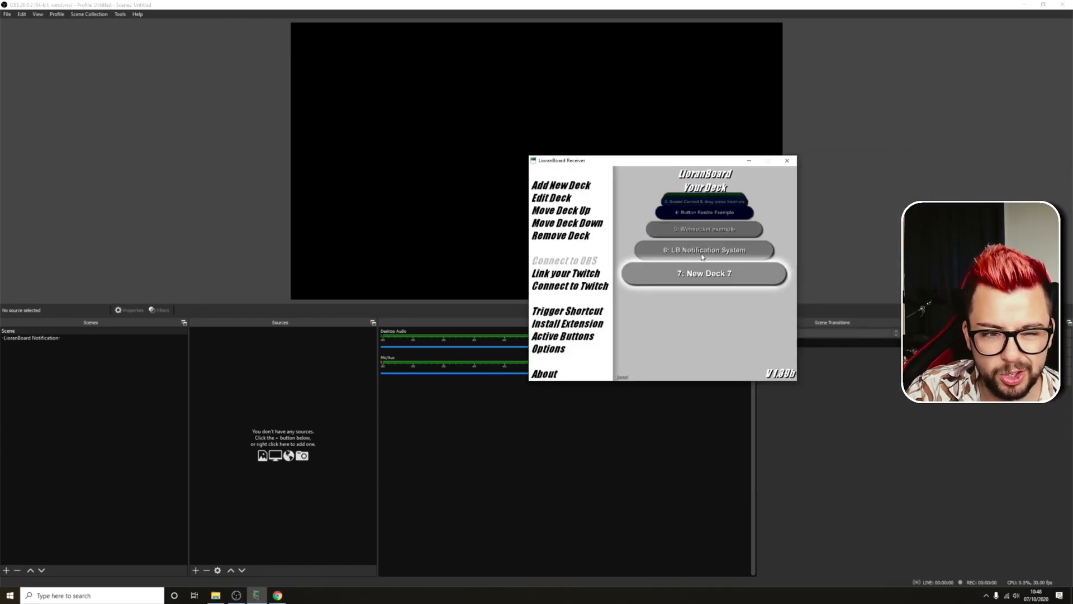
left_click(562, 185)
left_click_drag(651, 173, 751, 176)
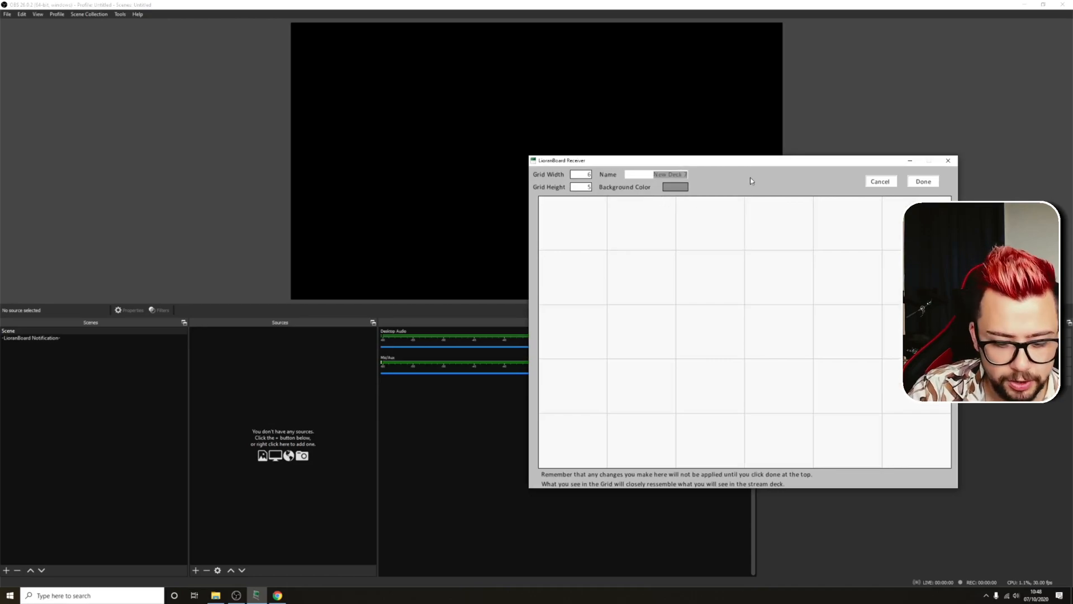
type("TTS")
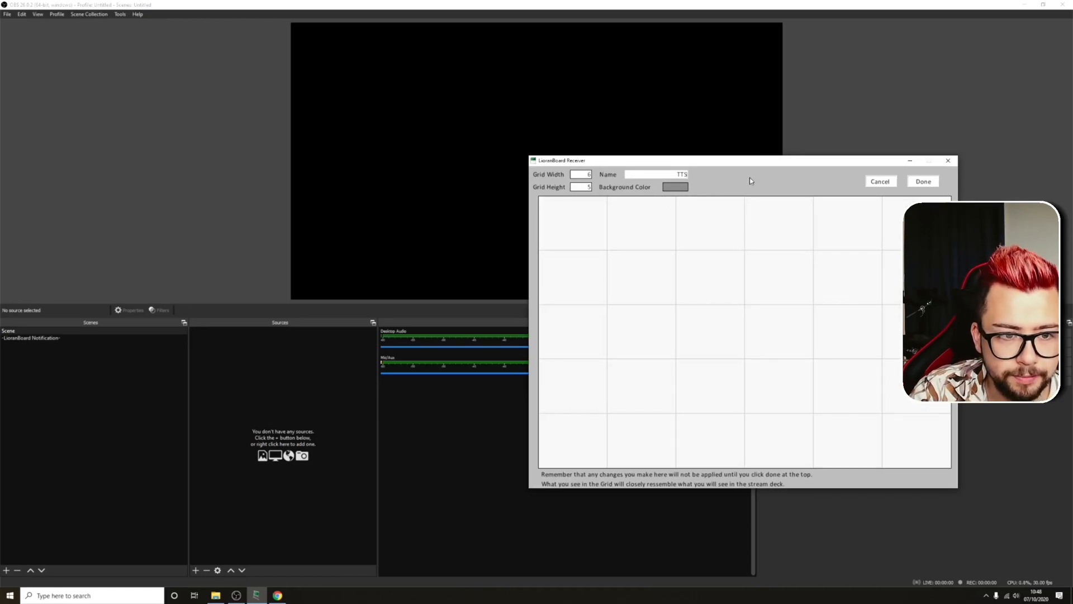
Create a blank button named TTS Redeem in the deck's top-left grid cell
left_click(580, 223)
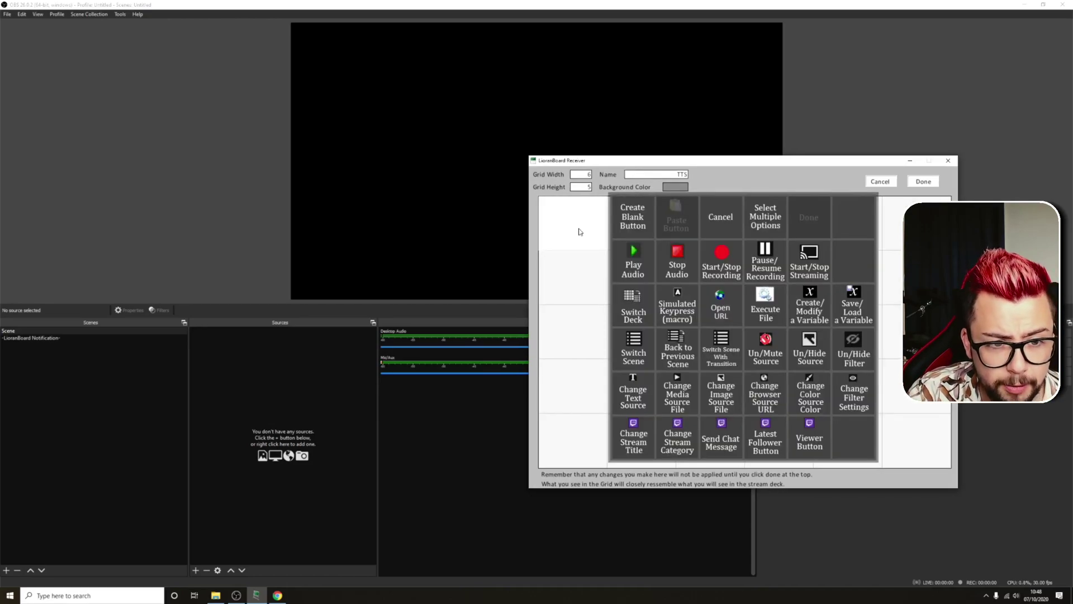
left_click(635, 218)
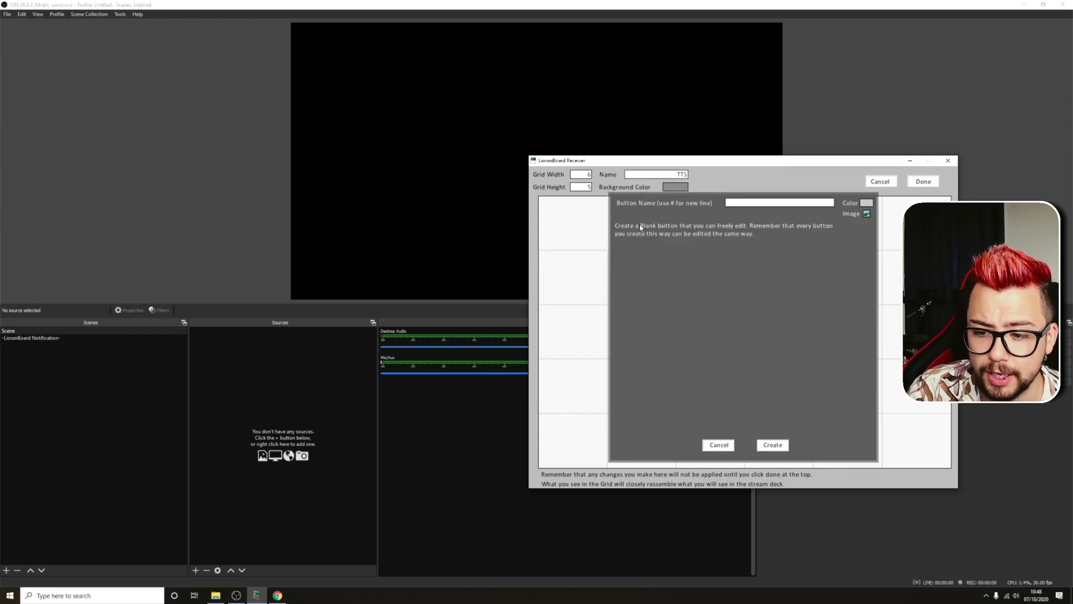
left_click(788, 204)
type("TTS R")
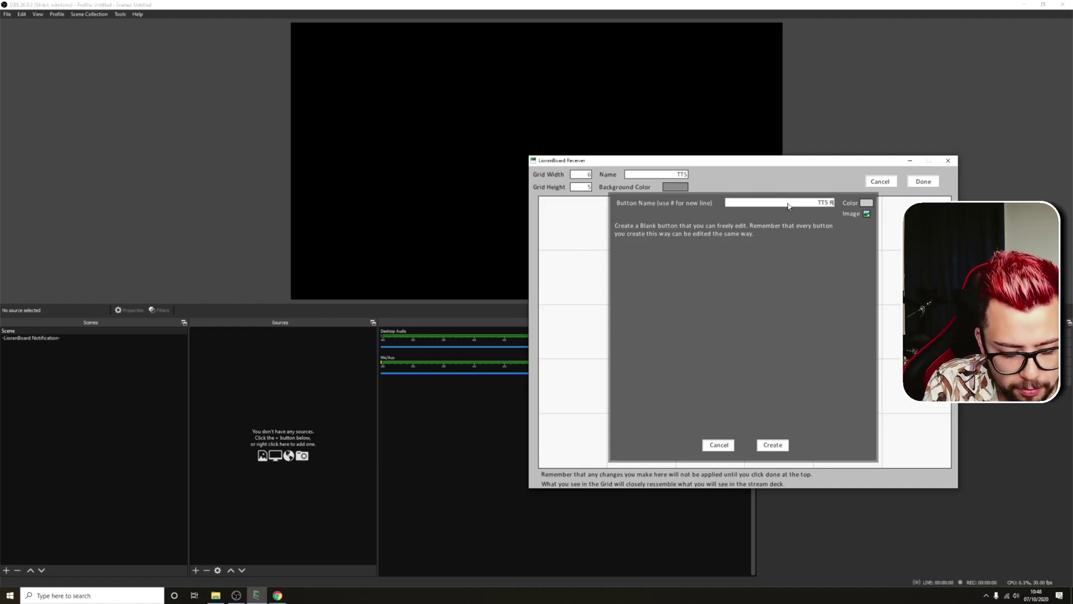
type("edd")
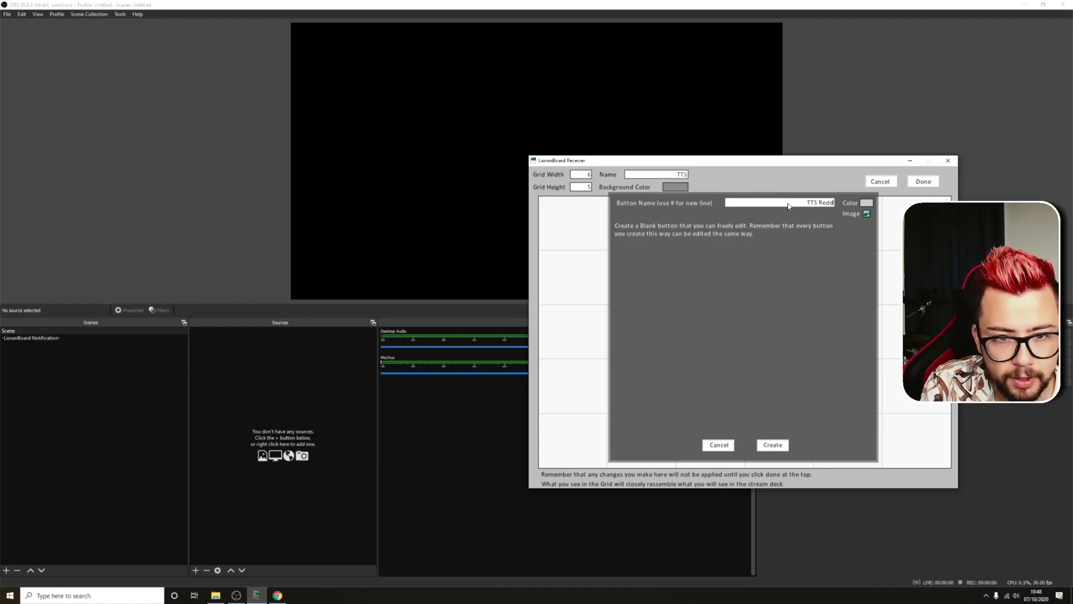
type("eem")
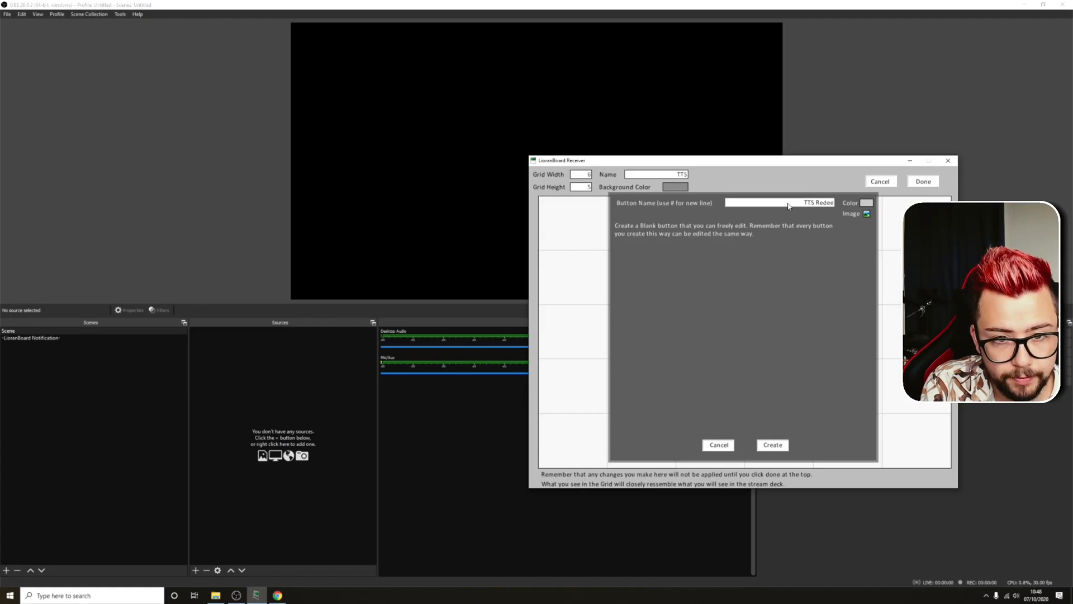
left_click(773, 444)
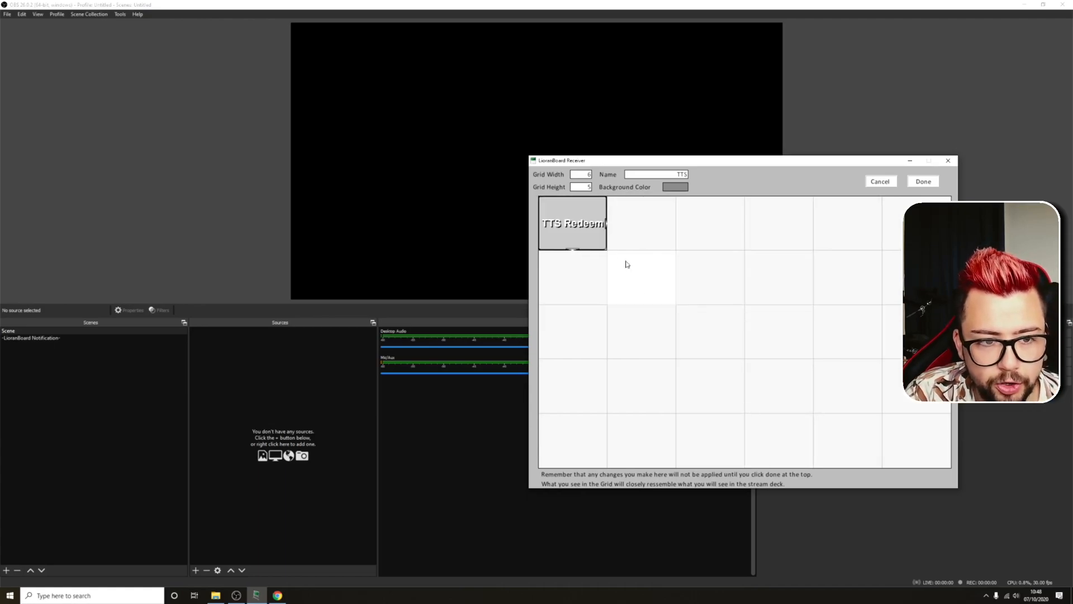
Give TTS Redeem a Twitch Point Redeem With Message trigger for the Text To Speech redeem
right_click(583, 223)
left_click(613, 302)
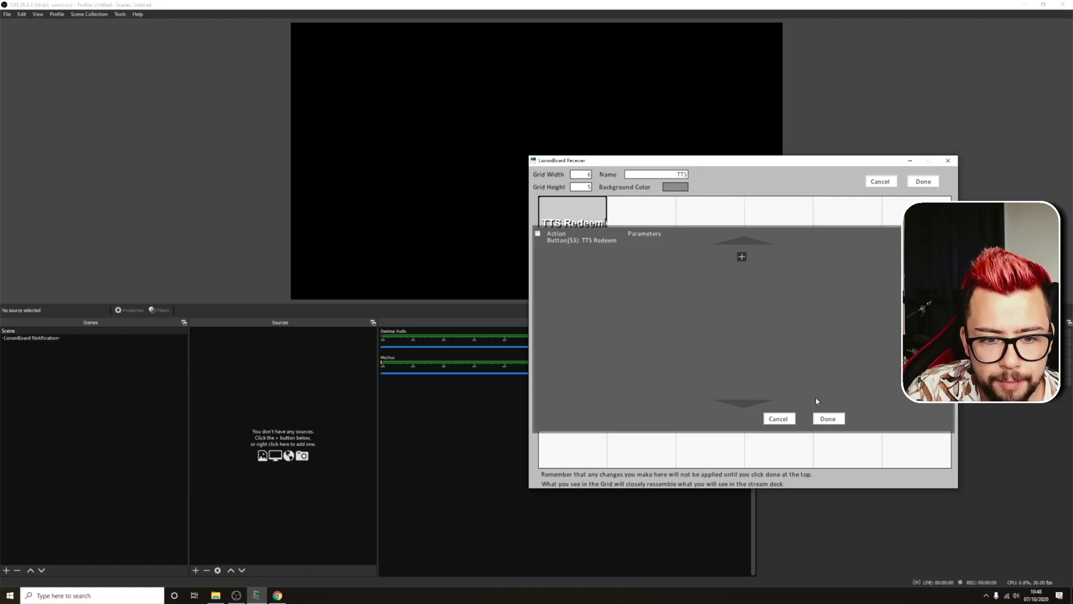
left_click(828, 418)
right_click(582, 222)
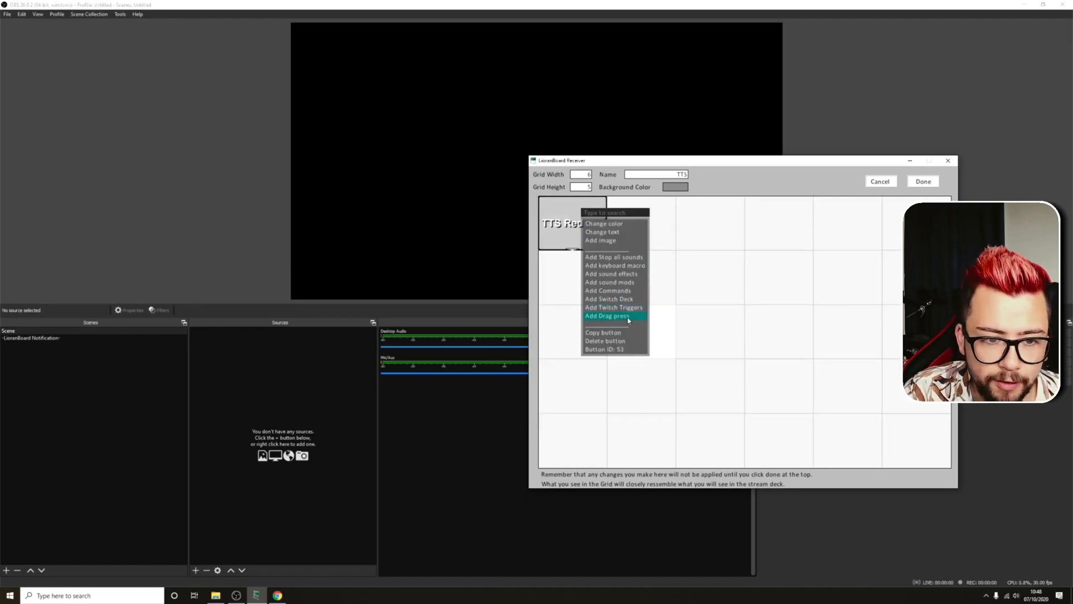
left_click(615, 306)
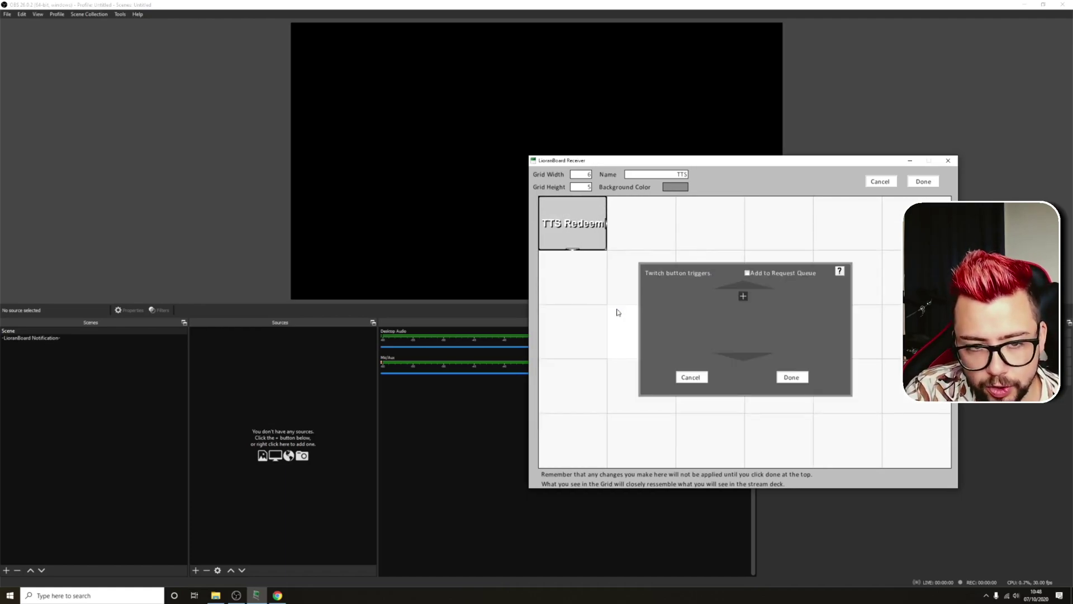
left_click(742, 295)
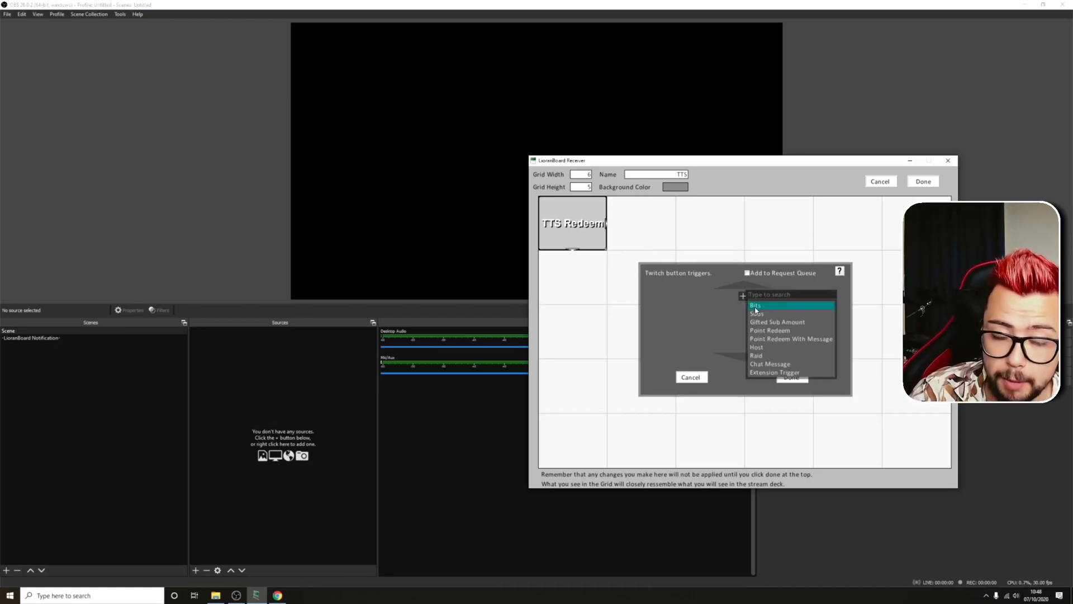
left_click(794, 340)
type("Text")
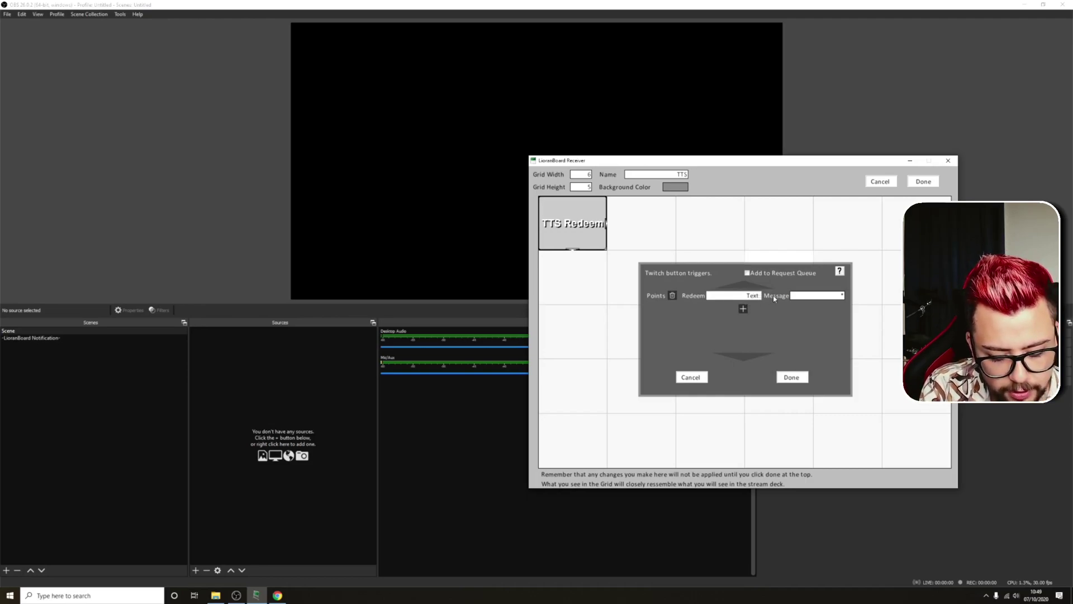
type("To Speech")
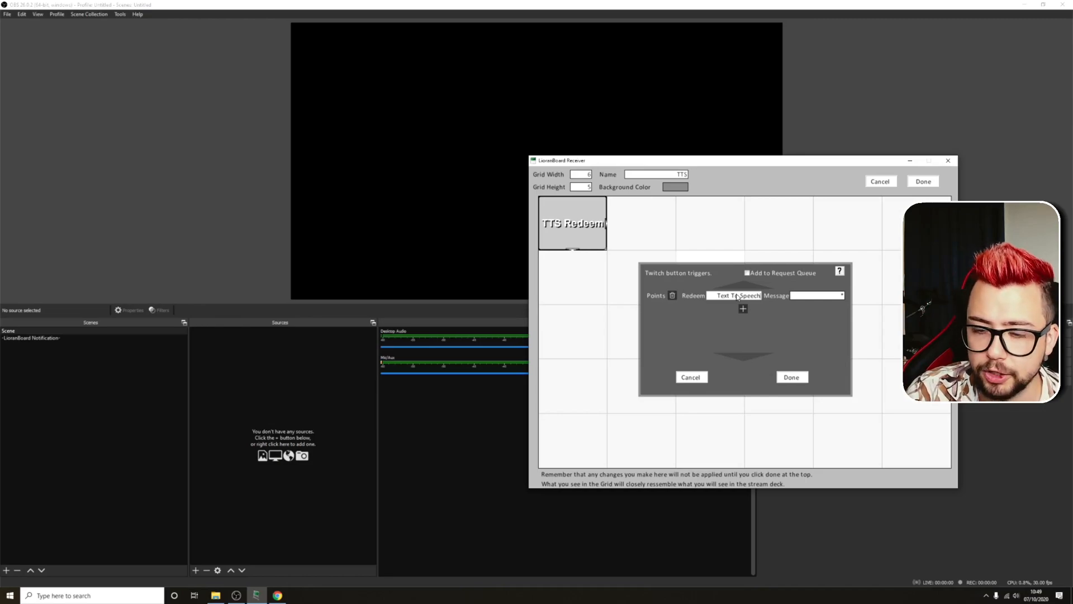
left_click(792, 378)
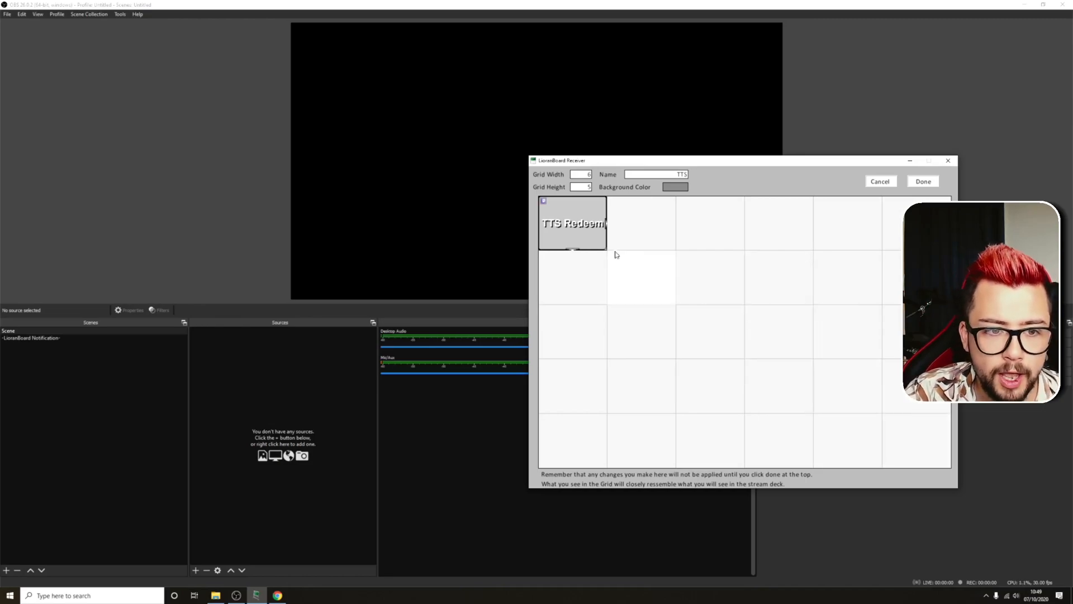
Revisit the trigger's Message field and confirm the Twitch trigger settings again
right_click(587, 219)
left_click(621, 308)
left_click(815, 295)
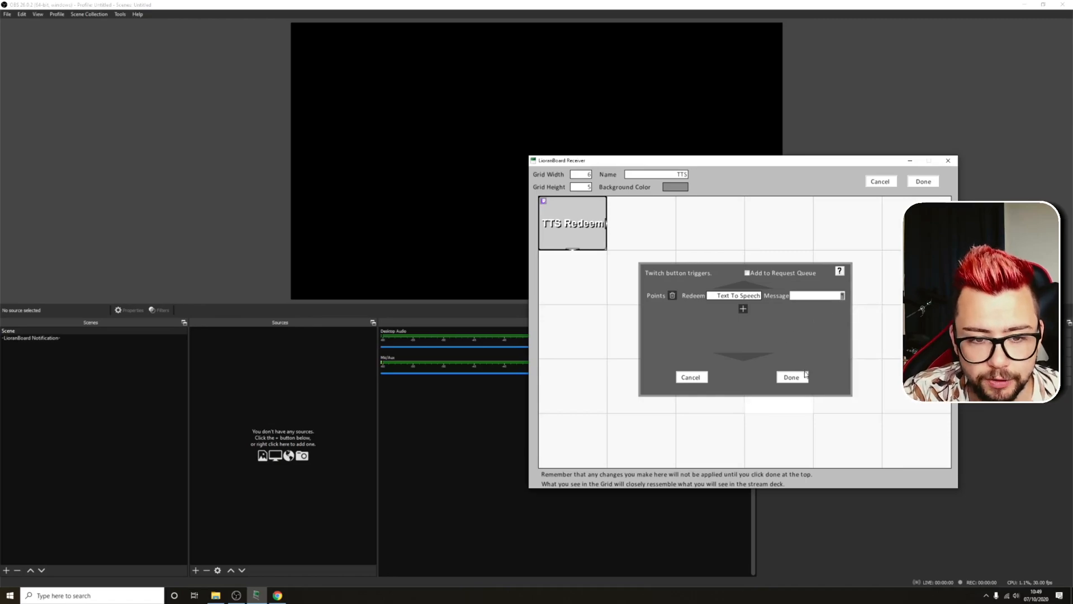
left_click(793, 376)
right_click(574, 223)
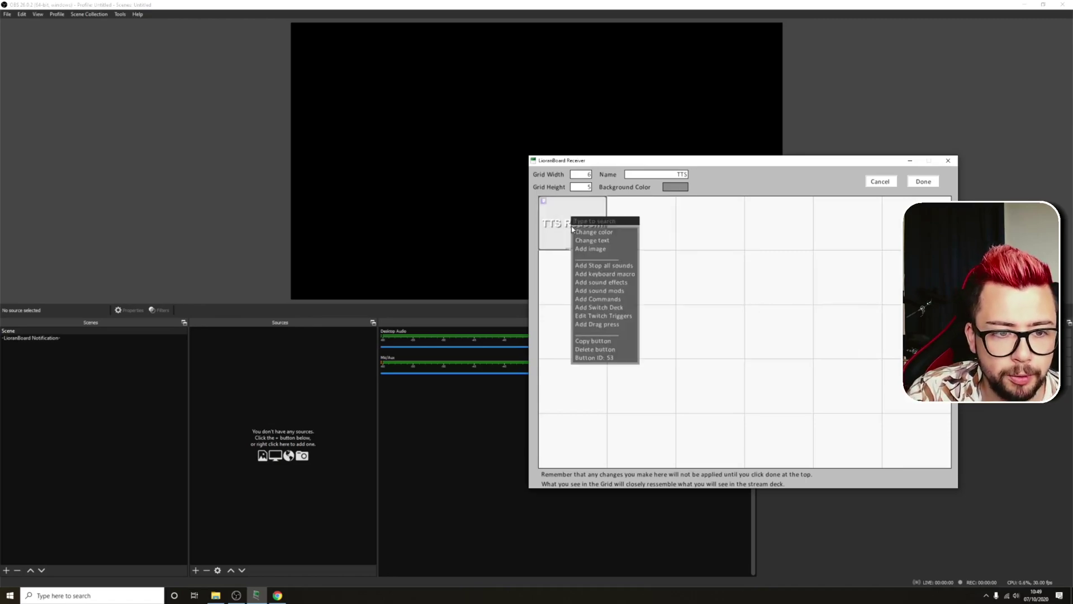
Add a Math: Trigger Pull command storing the redeeming user in variable tts_user
left_click(601, 299)
left_click(742, 259)
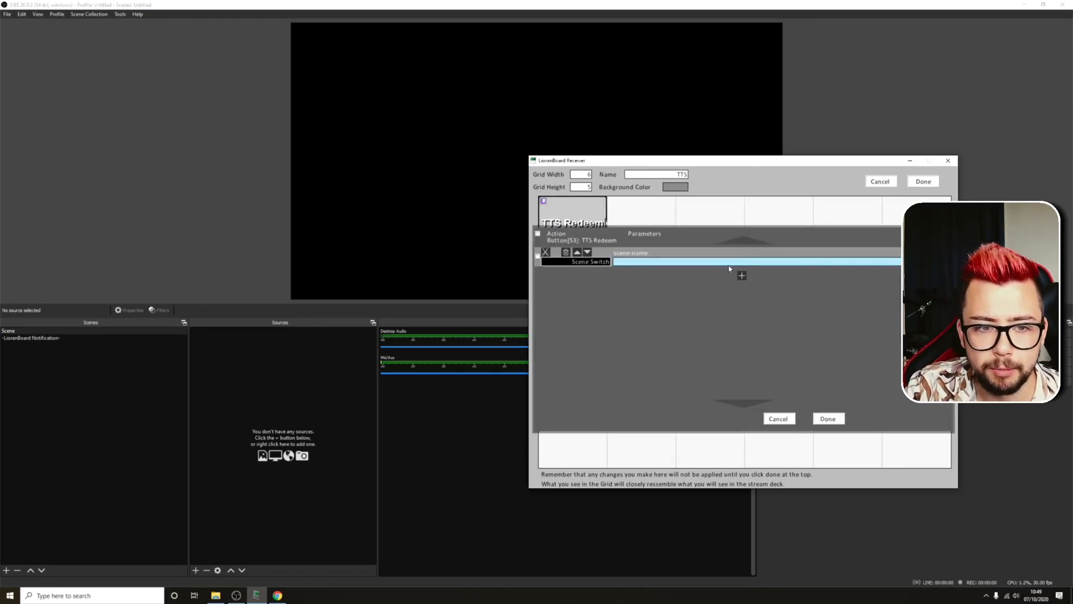
left_click(602, 261)
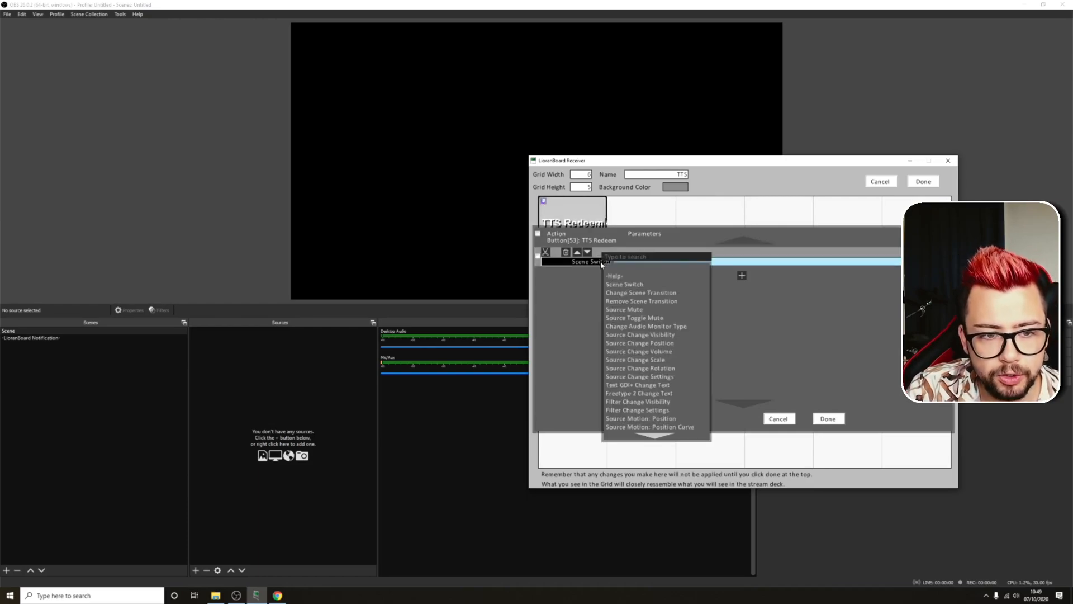
type("trigg")
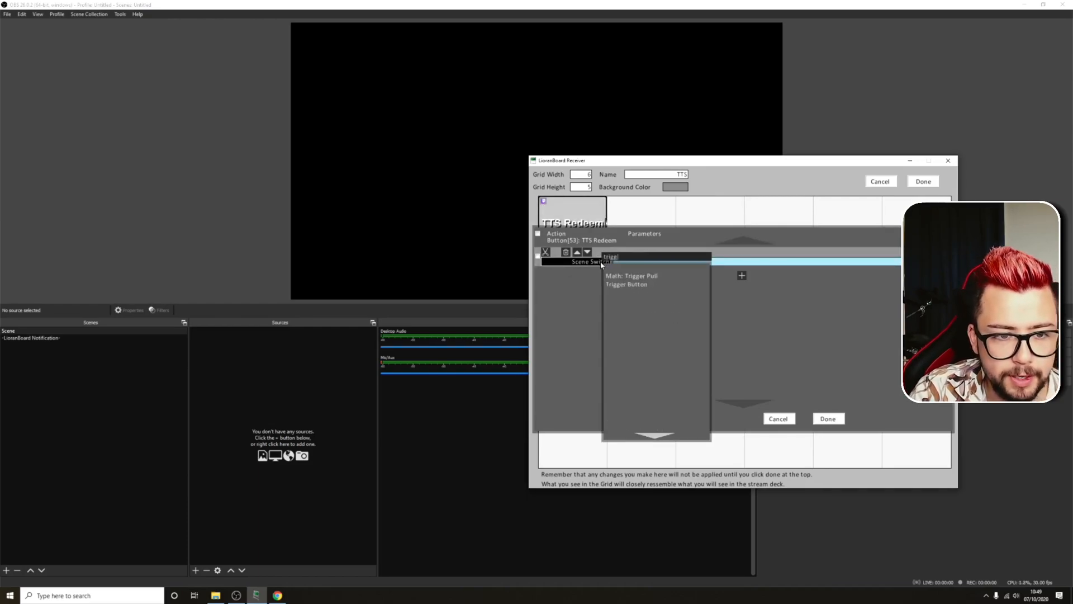
left_click(637, 277)
left_click(639, 263)
type("tts")
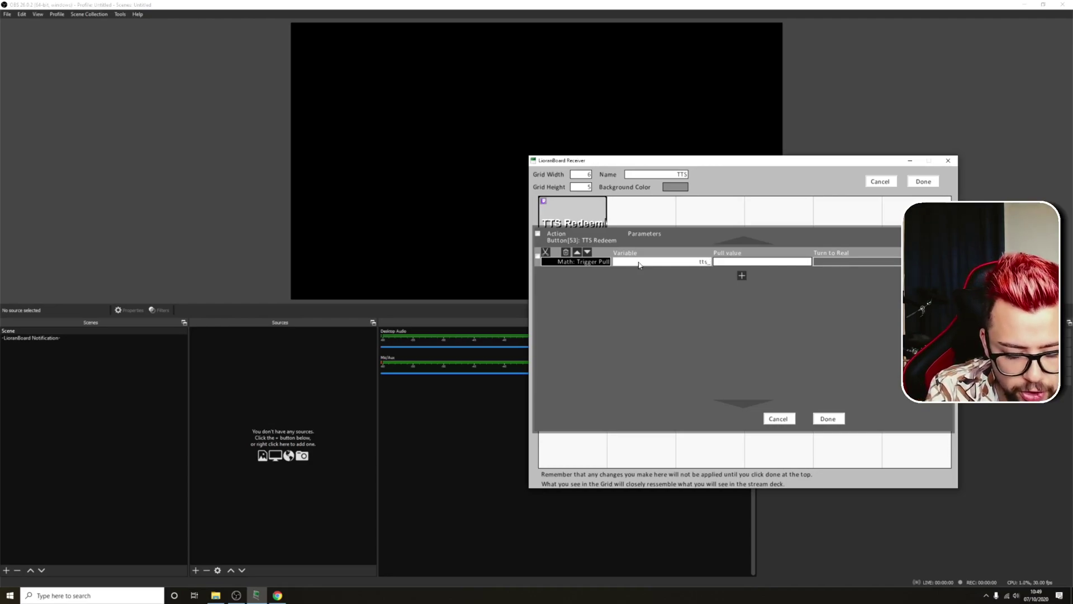
type("_user")
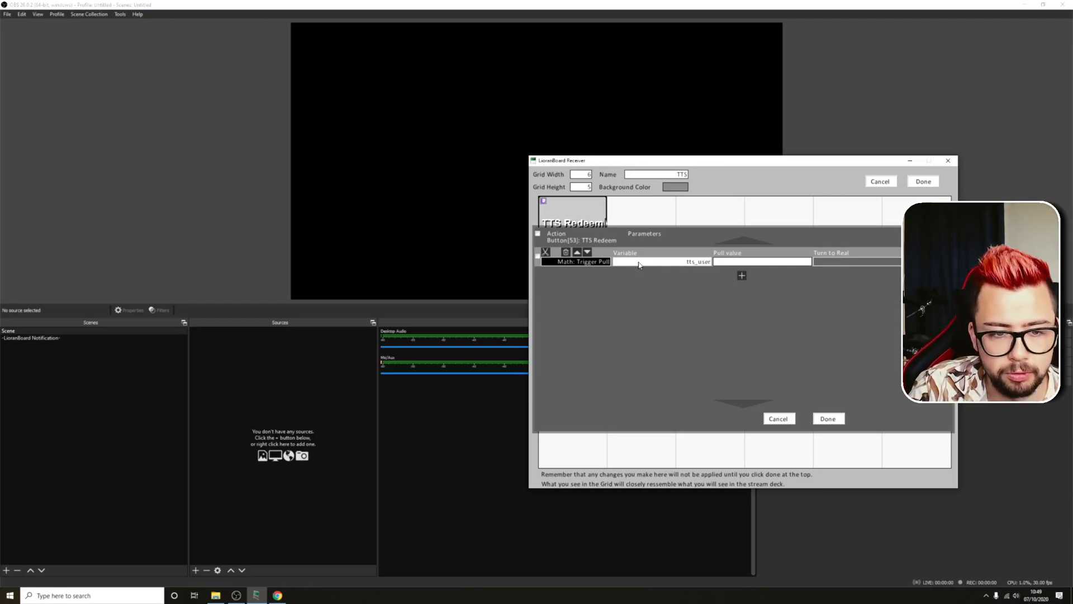
Add a second command row and bring up the commands reference page from -Help-
left_click(743, 275)
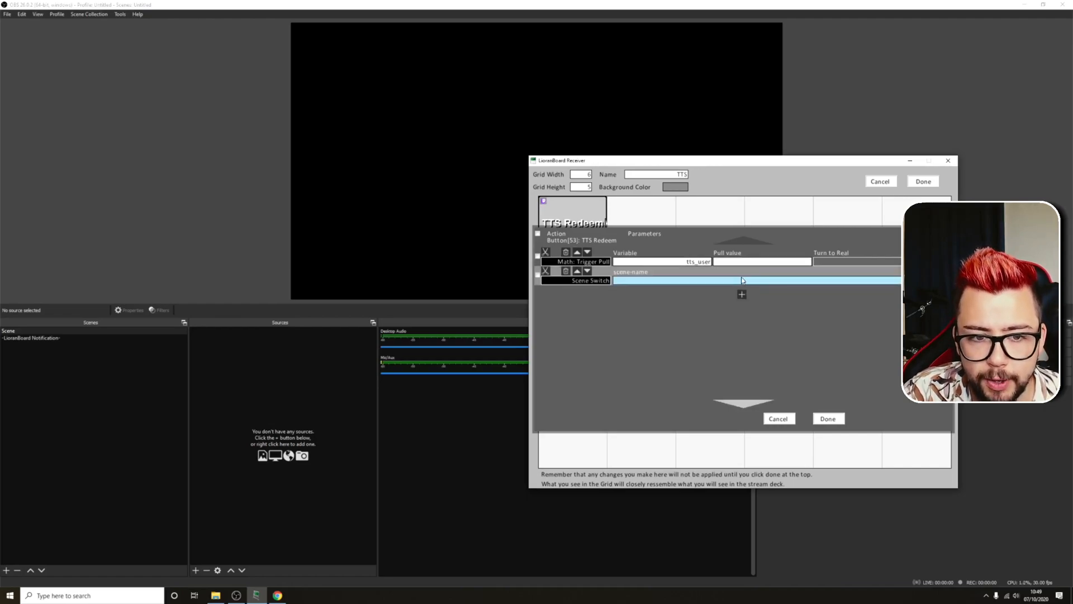
left_click(598, 280)
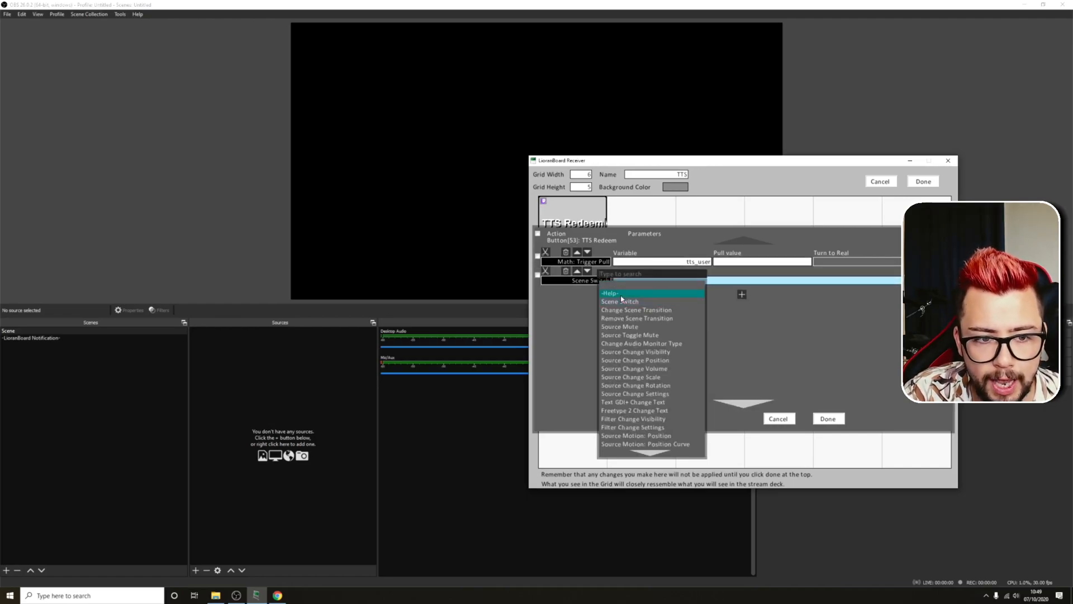
left_click(621, 293)
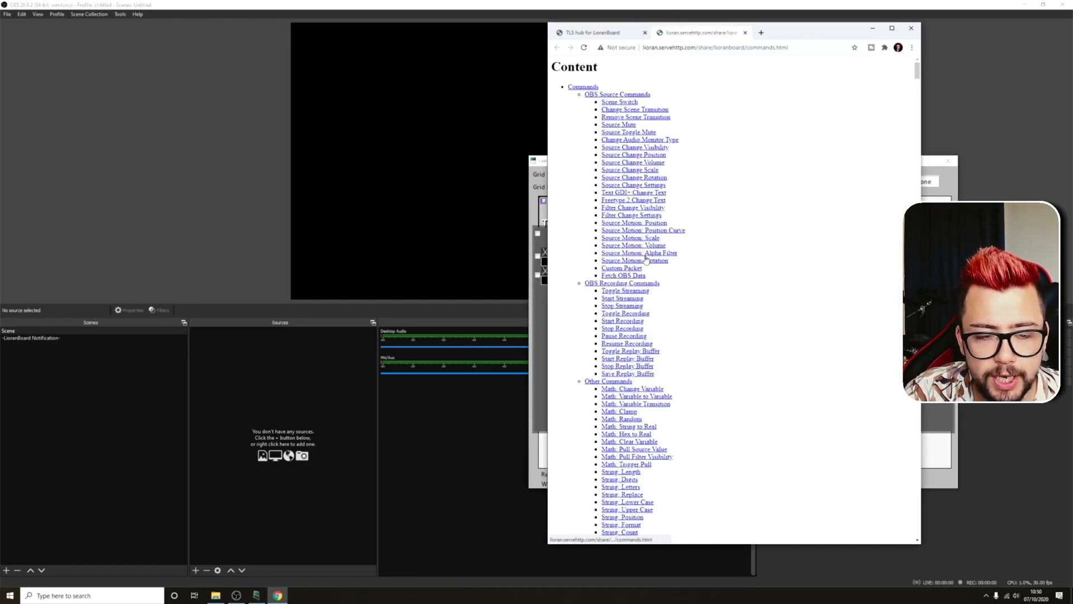
scroll(654, 300, "down", 8)
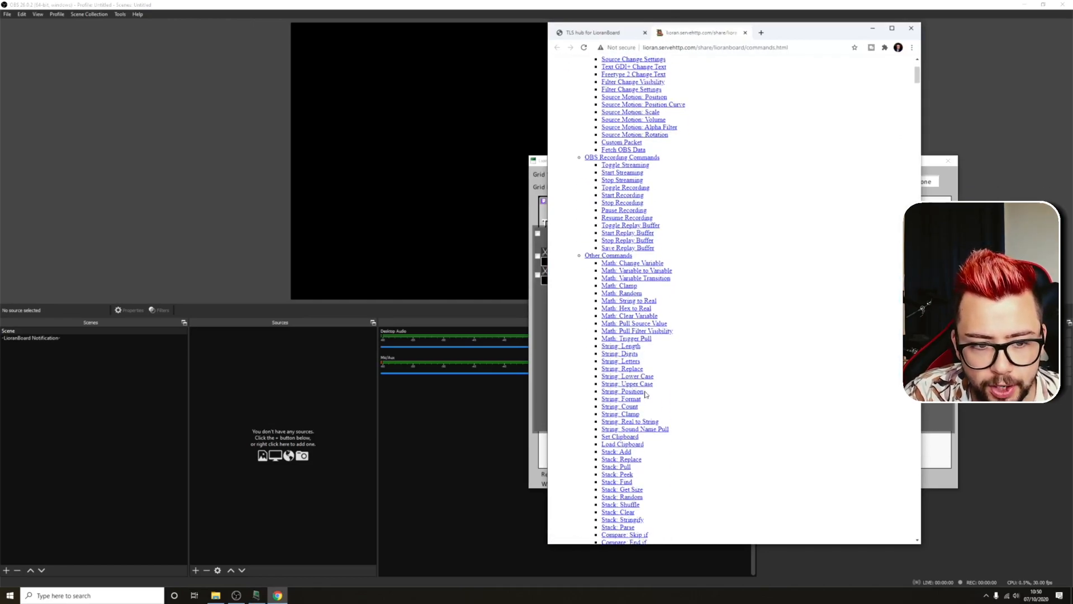
Read the Math: Trigger Pull pull values for channel point redeems in the commands reference
left_click(641, 340)
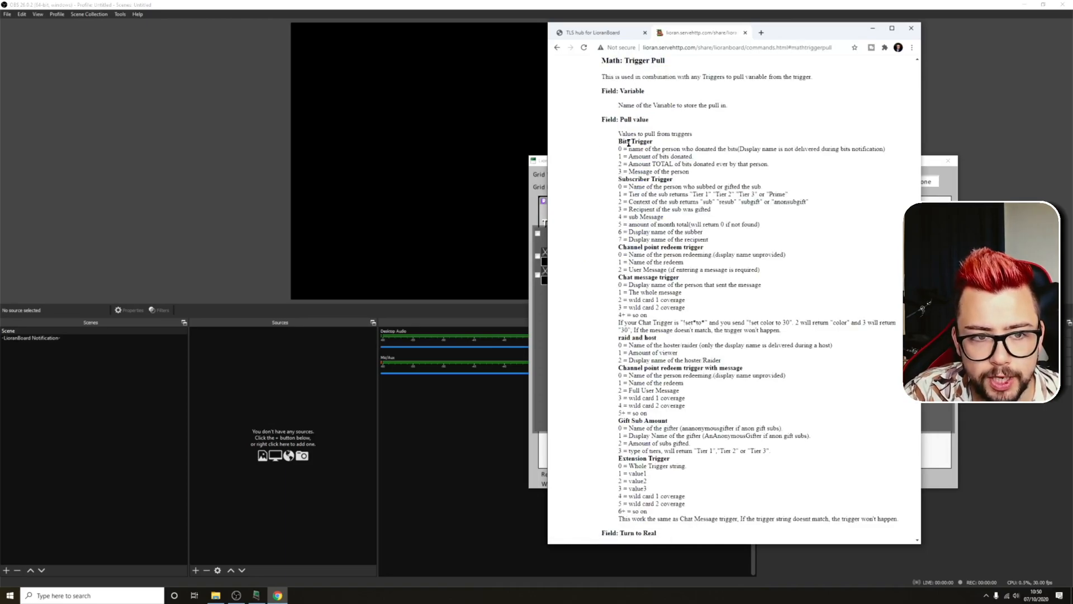
left_click_drag(621, 140, 647, 275)
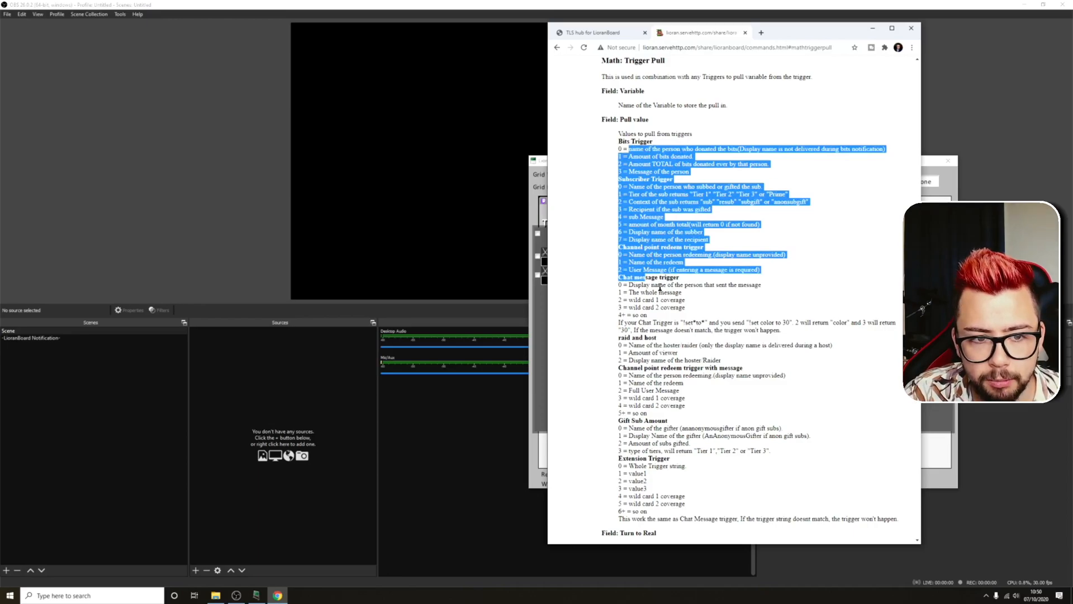
left_click(655, 280)
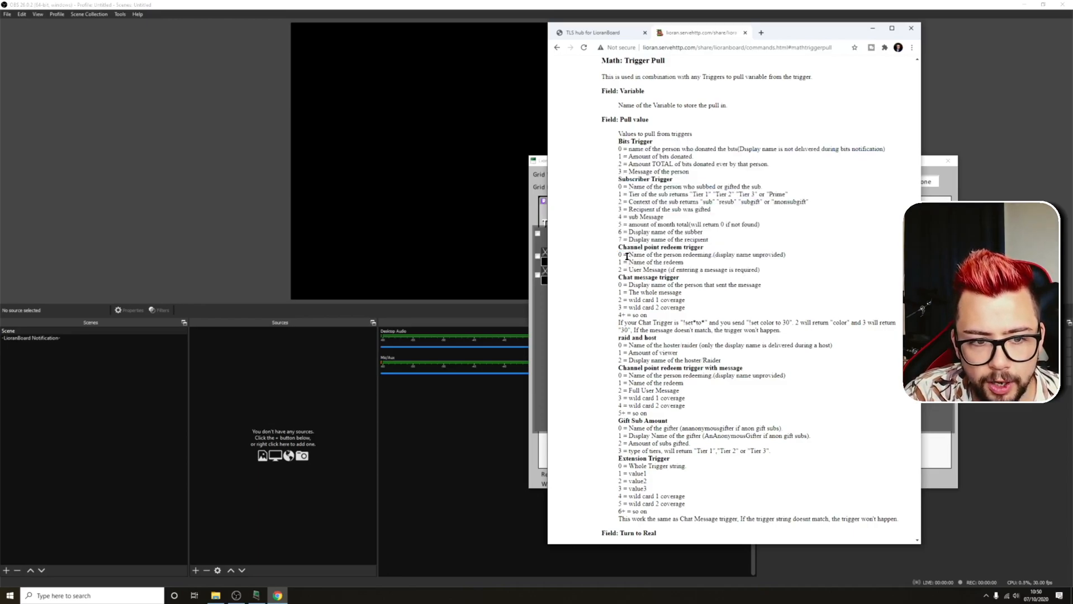
left_click_drag(626, 256, 721, 256)
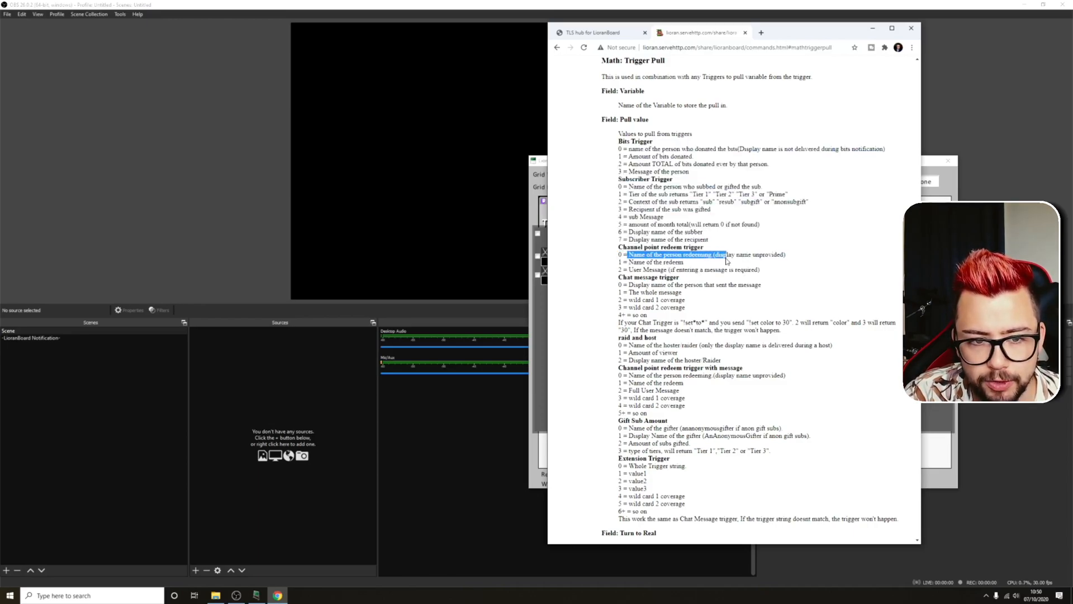
left_click(645, 264)
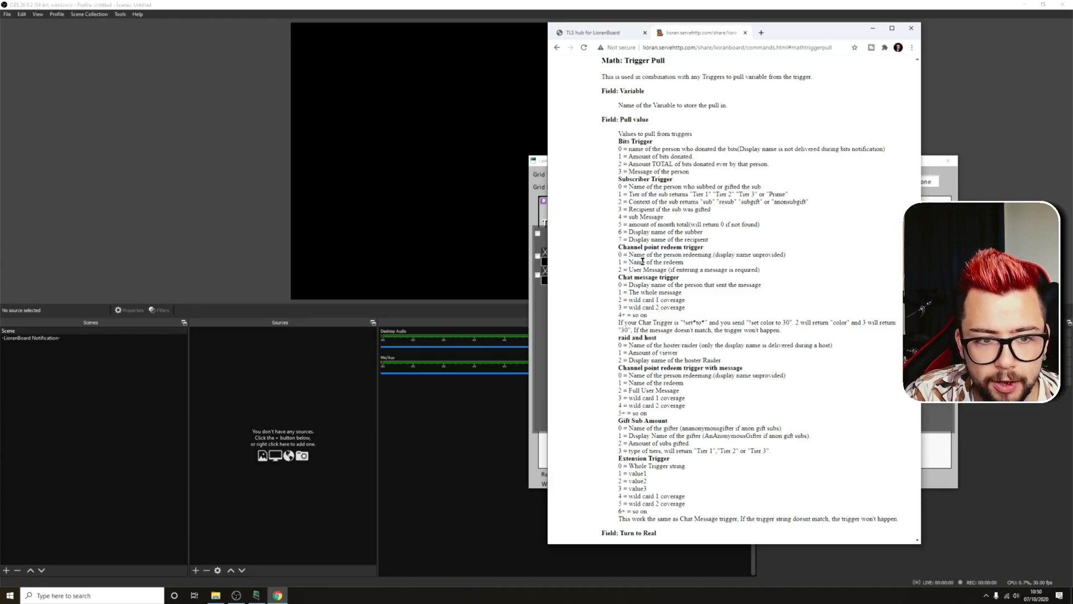
scroll(646, 260, "down", 1)
left_click_drag(628, 221, 675, 221)
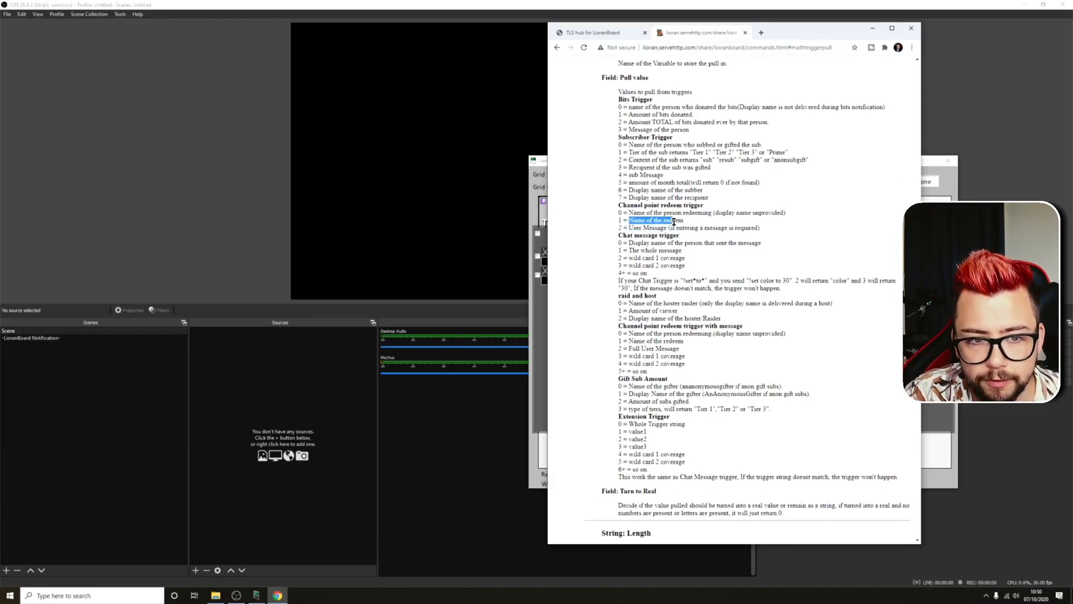
left_click(671, 221)
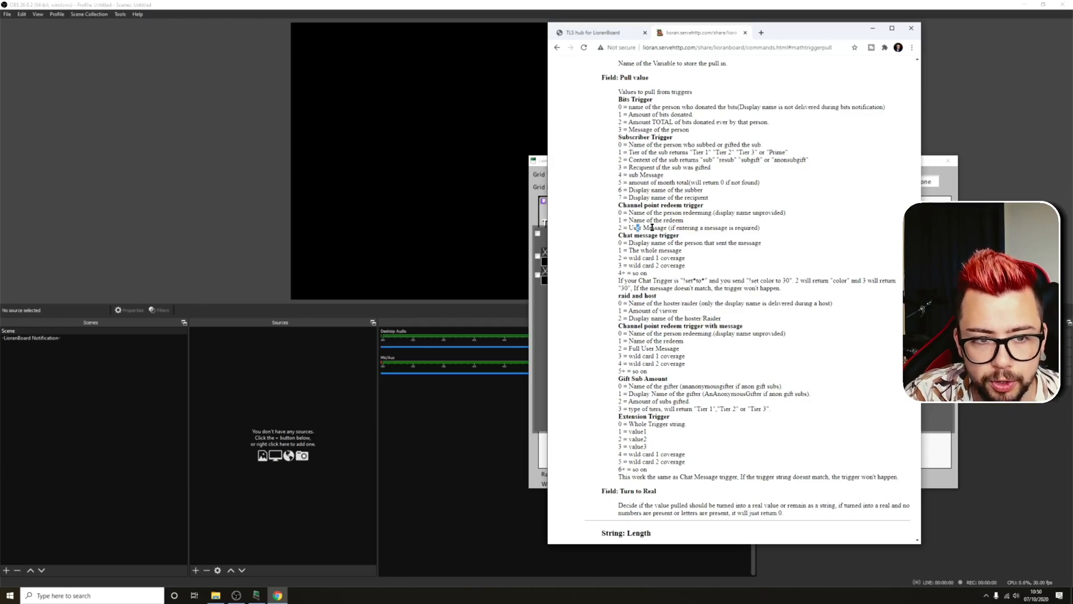
Minimize Chrome and return to the first Trigger Pull's Pull value field, using value 0
left_click(873, 29)
left_click(784, 261)
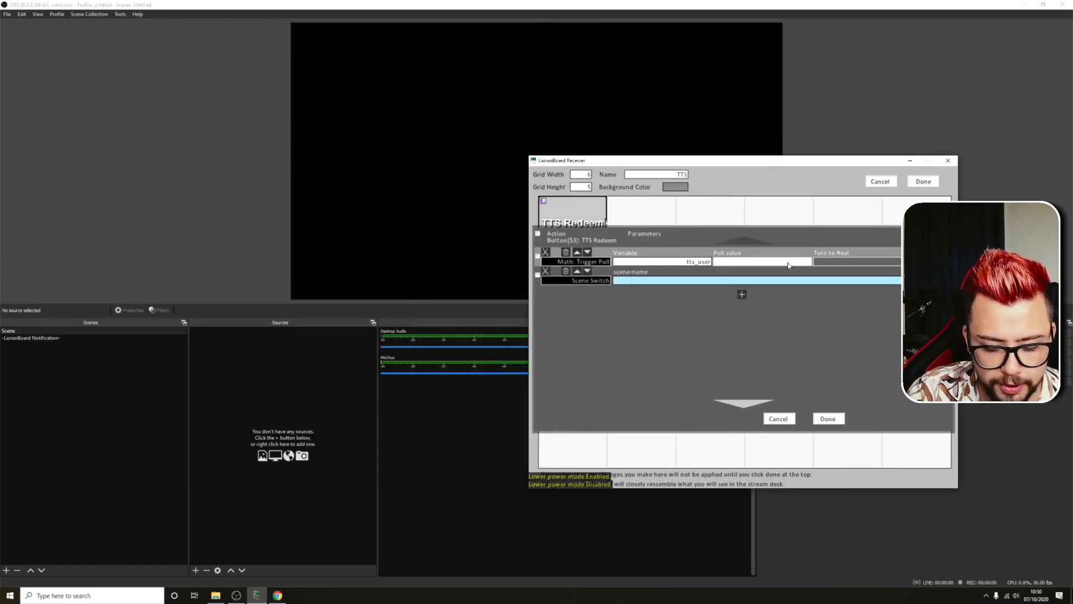
type("0")
Set the first Trigger Pull's Turn to Real to false
left_click(877, 262)
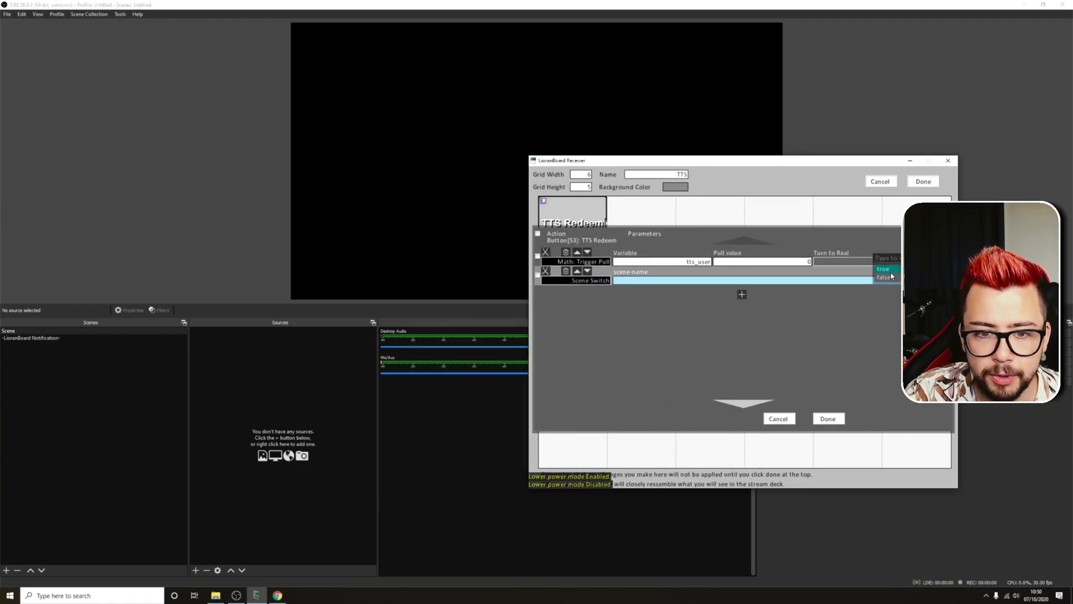
left_click(892, 277)
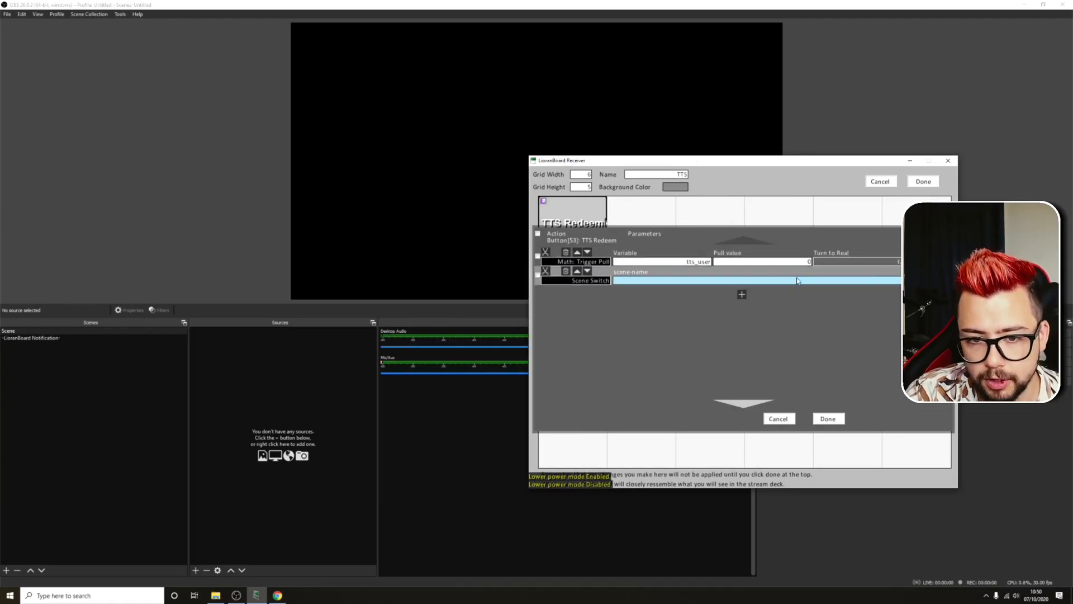
Make the second action a Math: Trigger Pull storing pull value 2 in tts_message, then add a third row
left_click(594, 280)
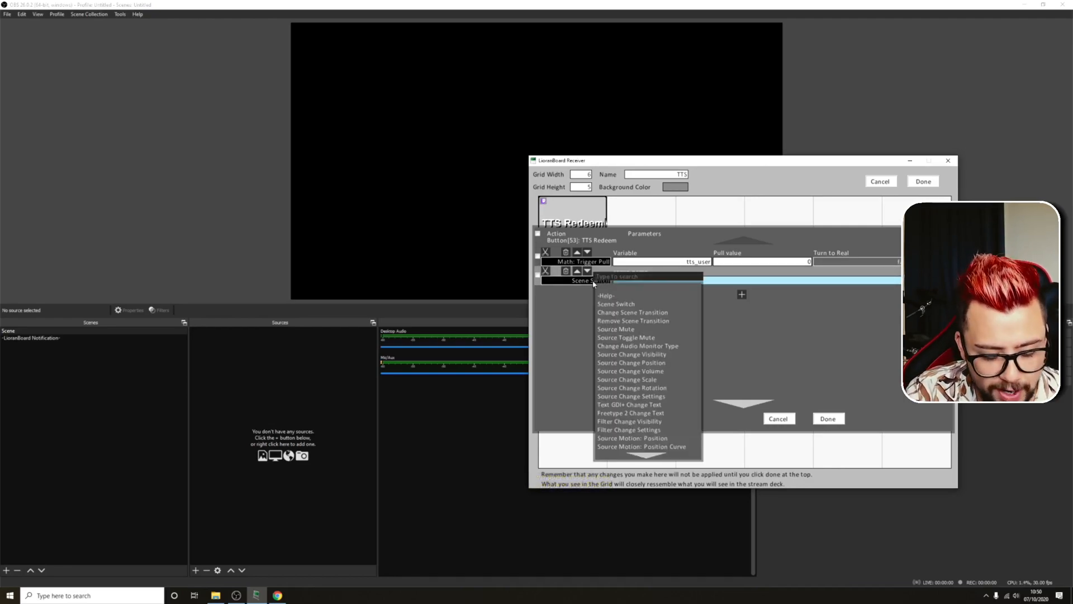
type("math")
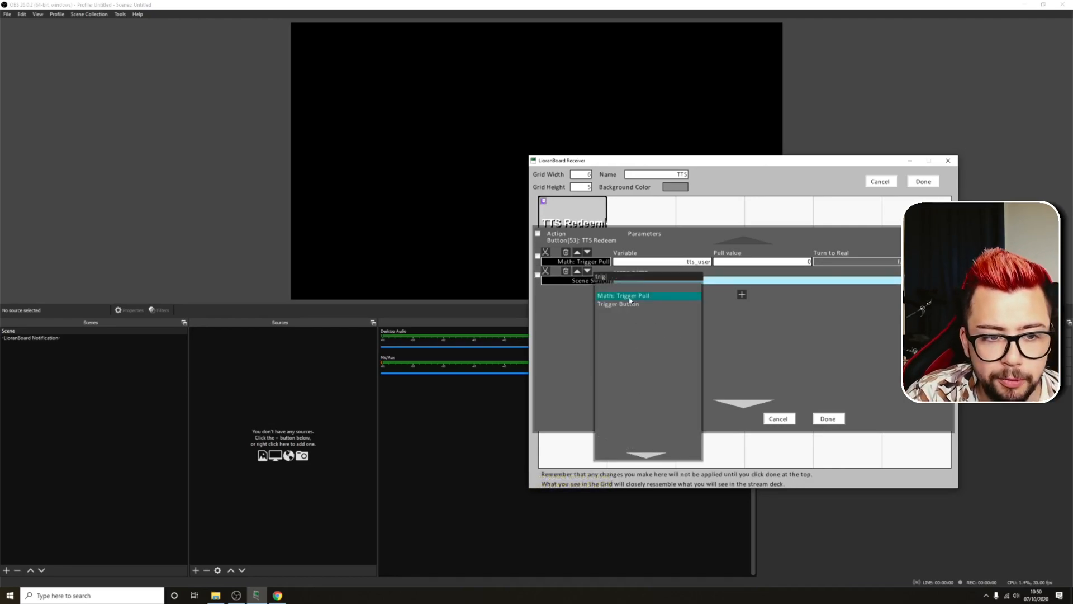
left_click(629, 299)
left_click(662, 280)
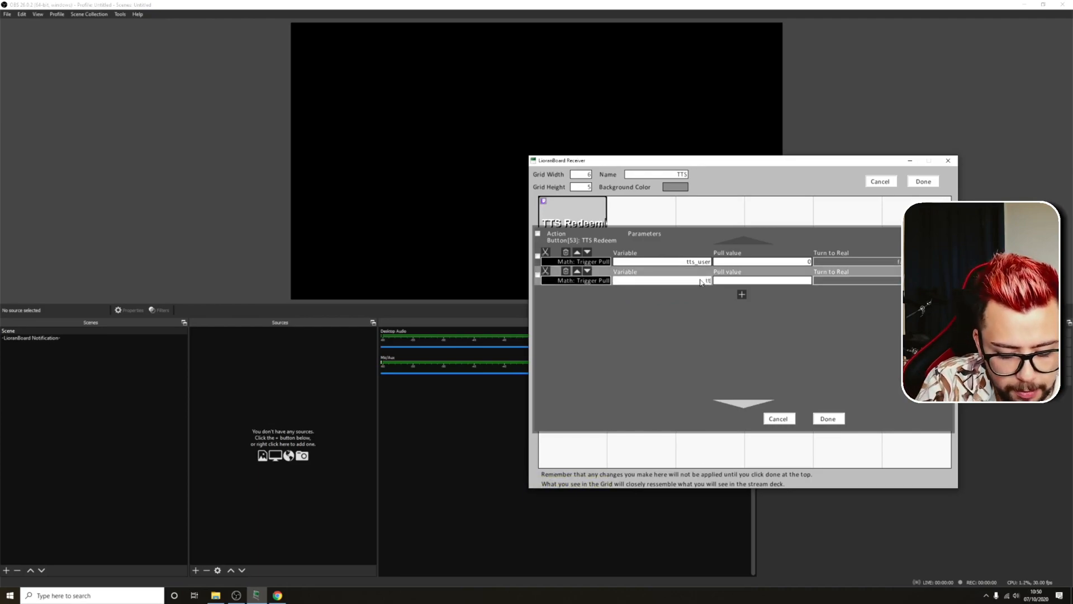
type("tts_message")
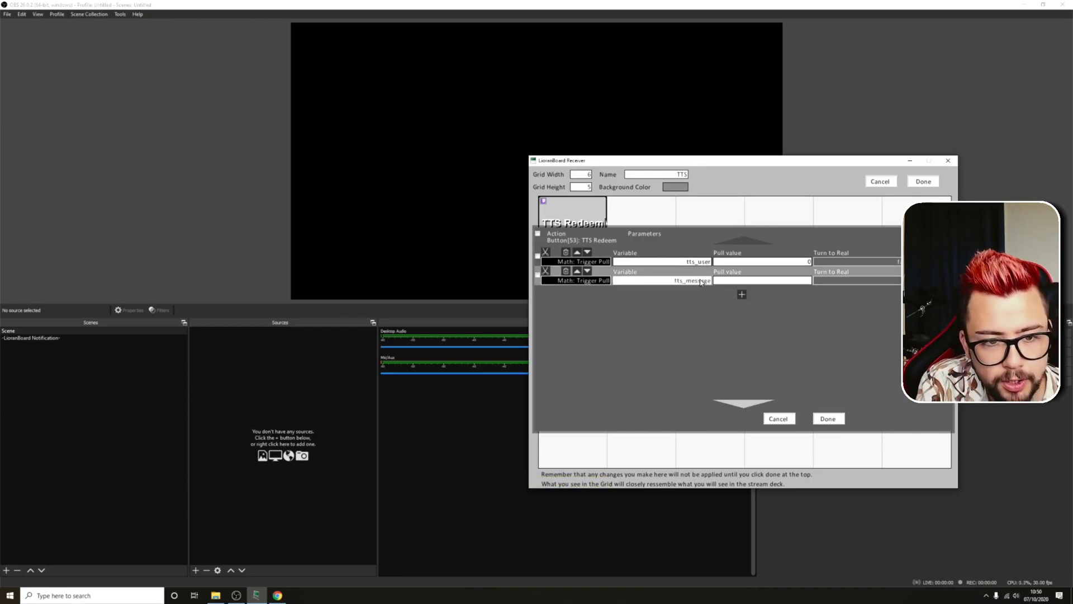
left_click(794, 283)
type("2")
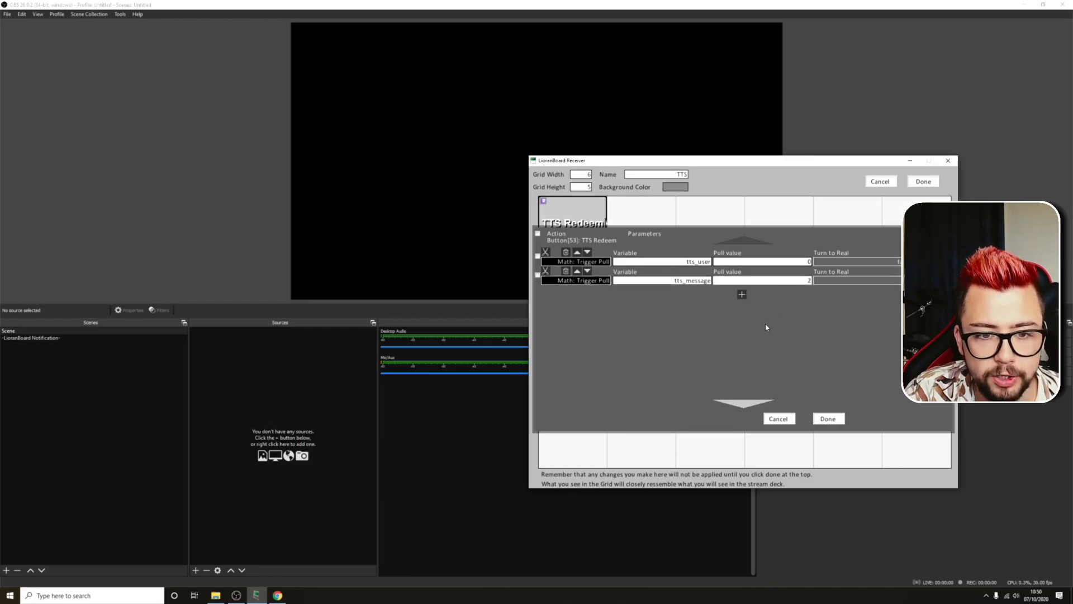
left_click(278, 596)
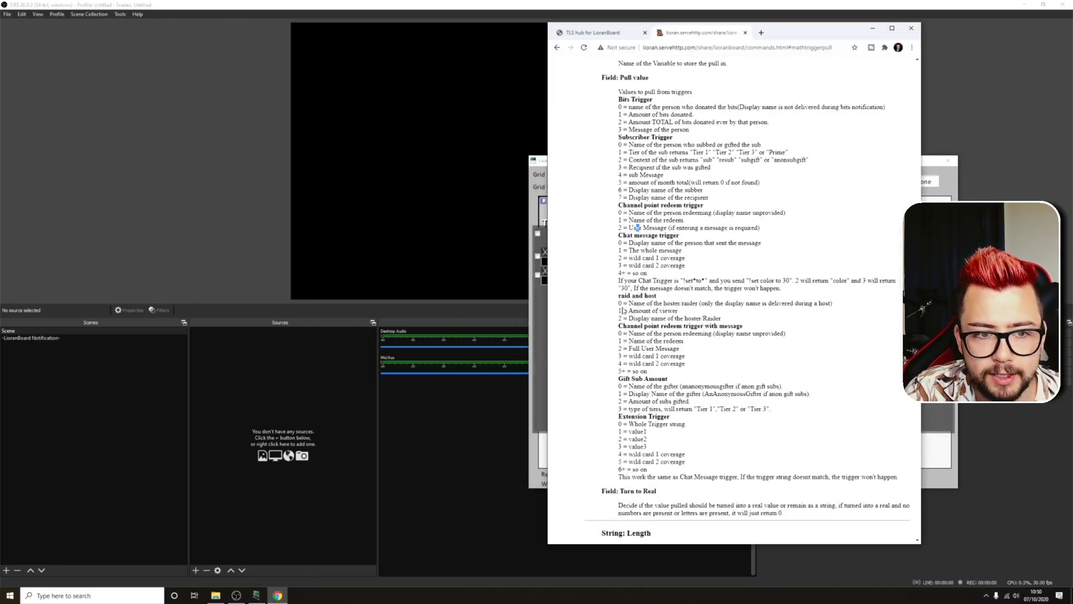
left_click(873, 29)
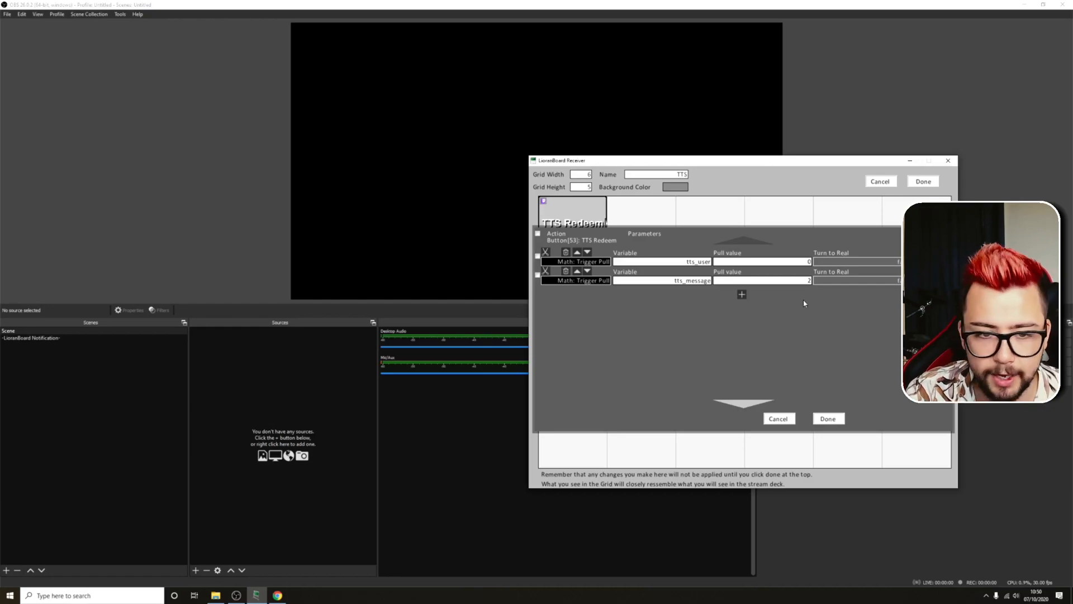
left_click(743, 296)
Make the third action Send to Extension targeting the Text To Speech extension
left_click(587, 299)
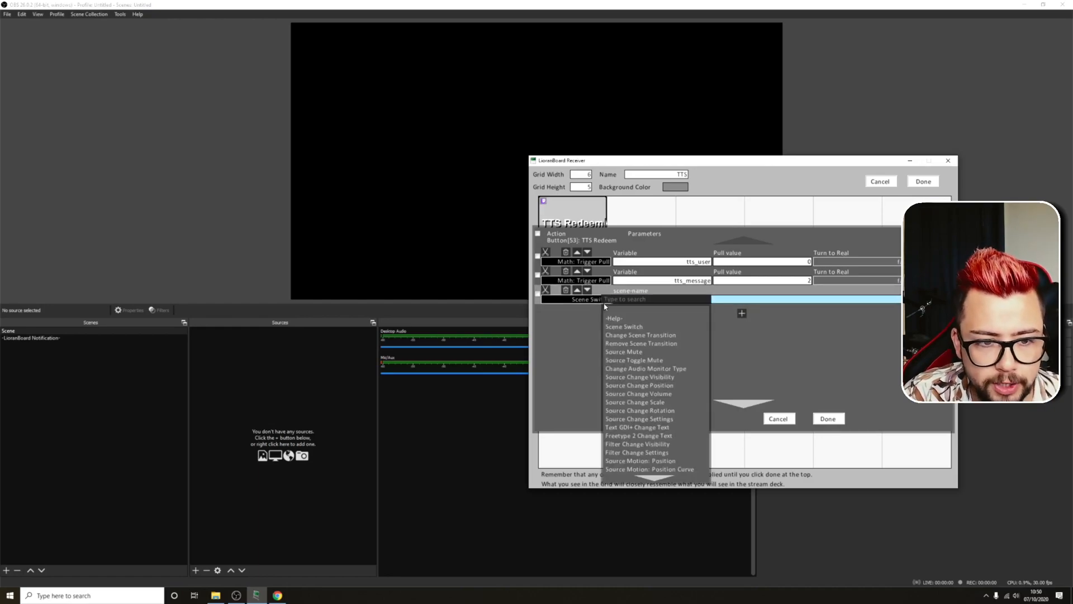
type("exte")
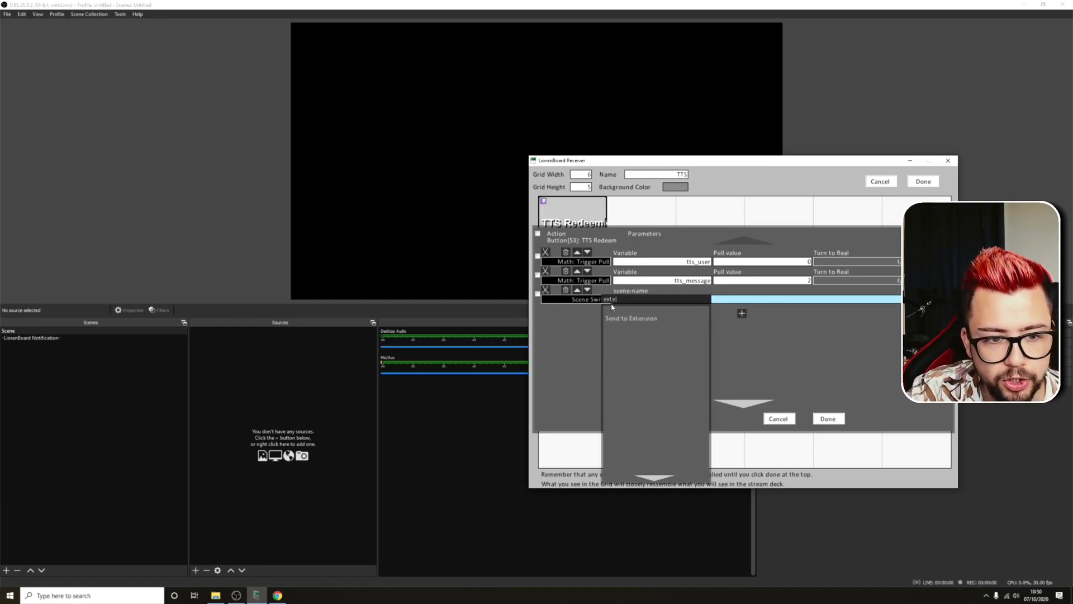
left_click(639, 322)
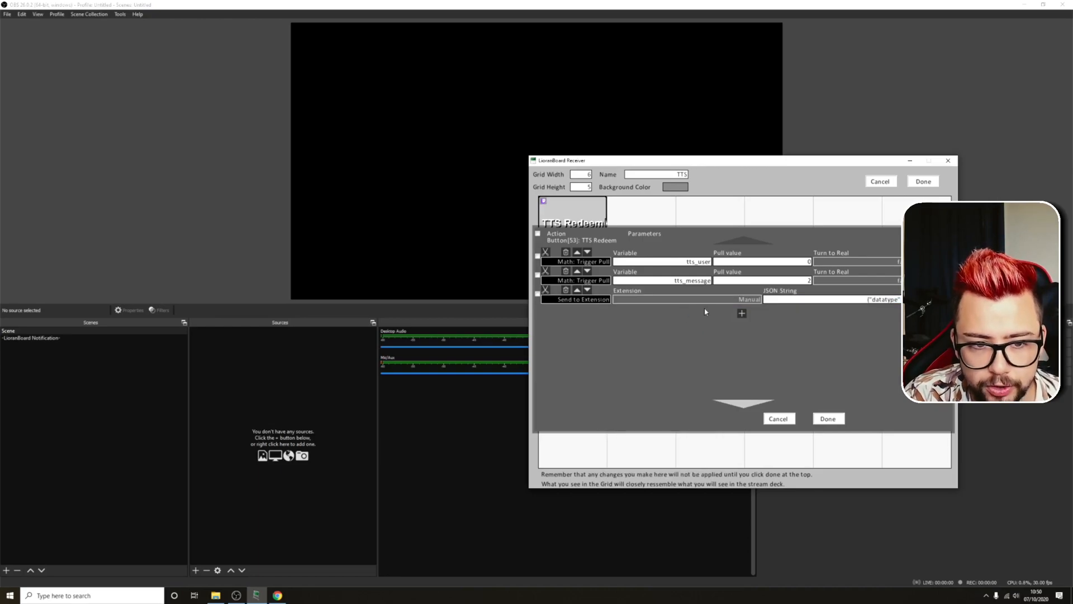
left_click(749, 300)
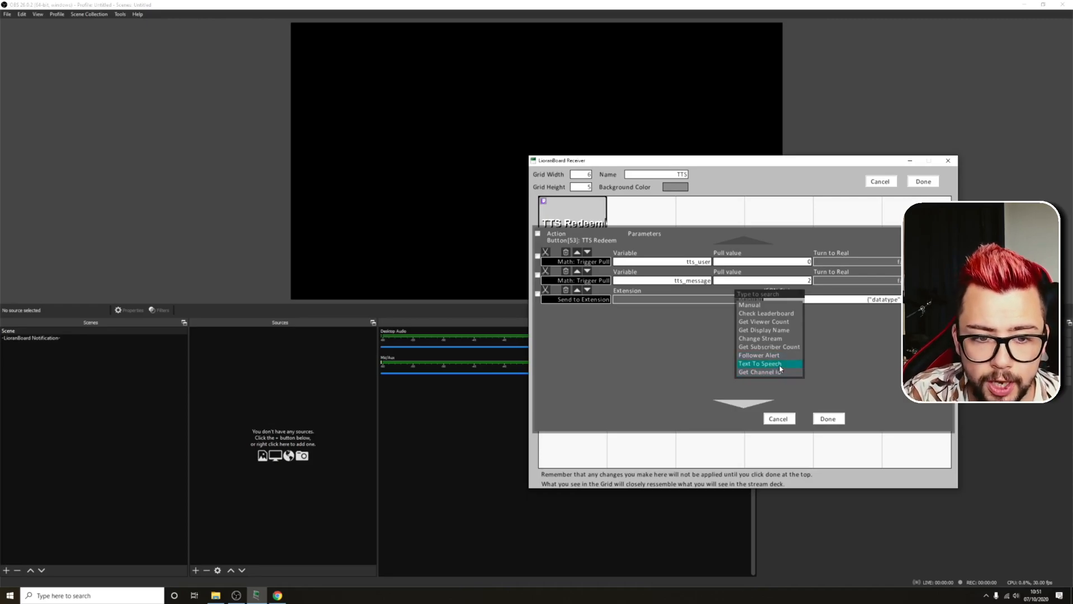
left_click(780, 367)
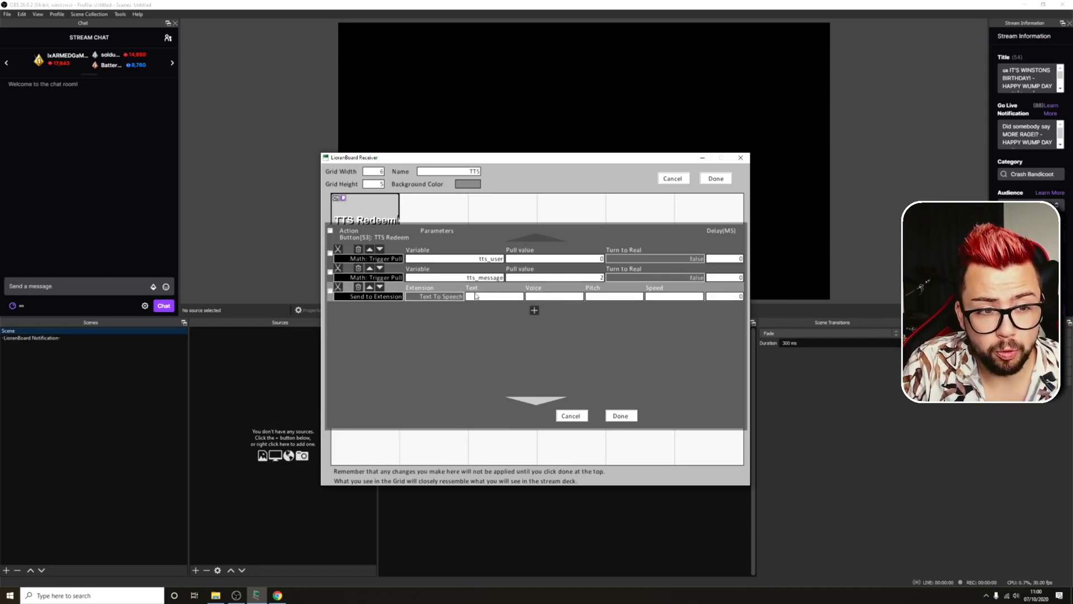
Set Text to /$tts_message$/ with Google UK English Female voice, pitch 1 and speed 1
left_click(389, 277)
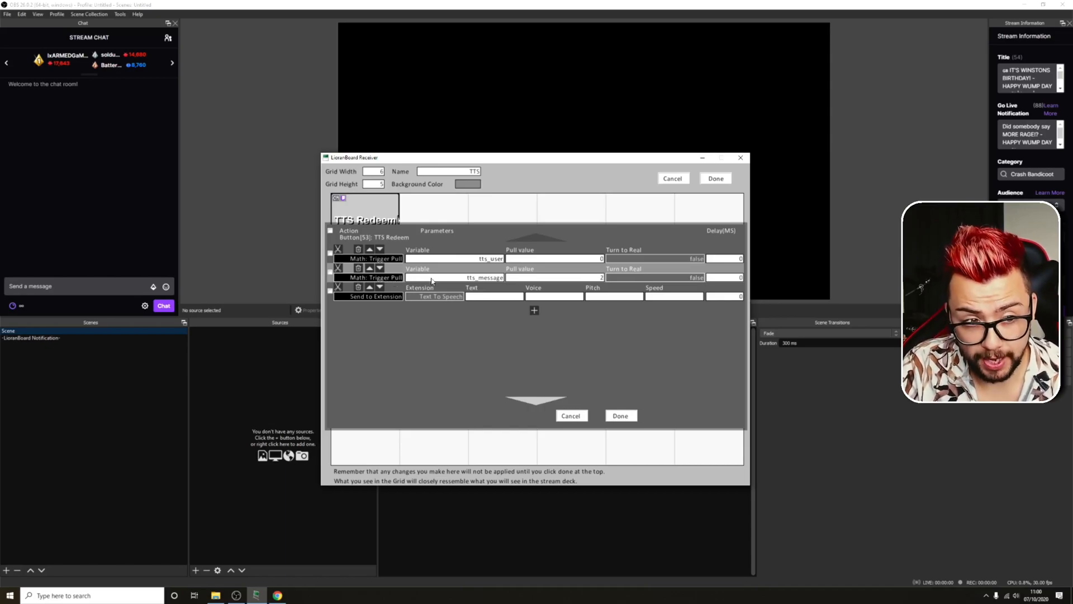
double_click(482, 278)
key("ctrl+c")
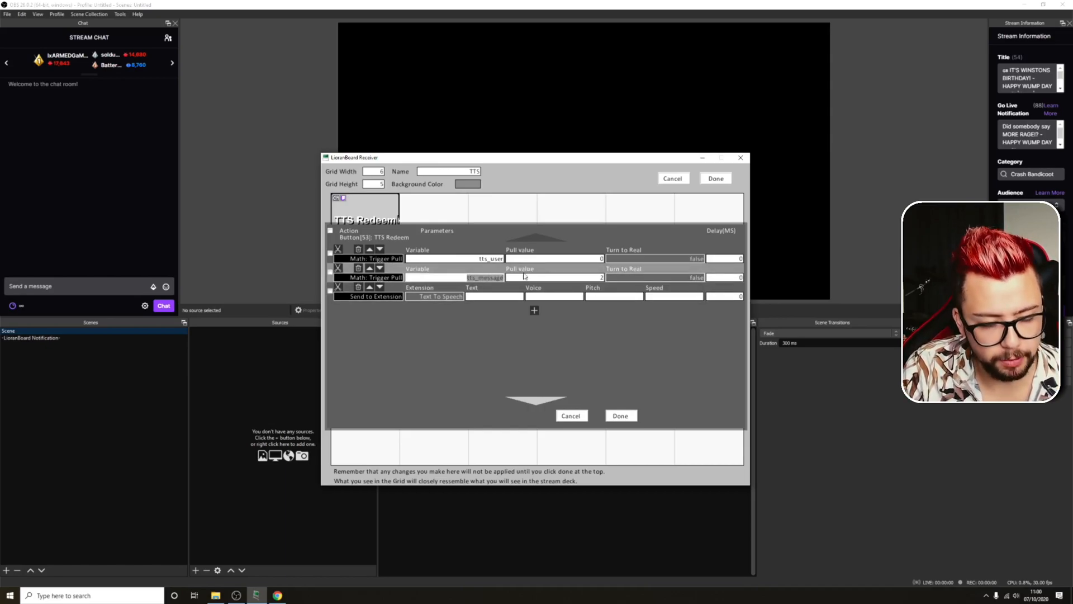
left_click(495, 297)
type("/$")
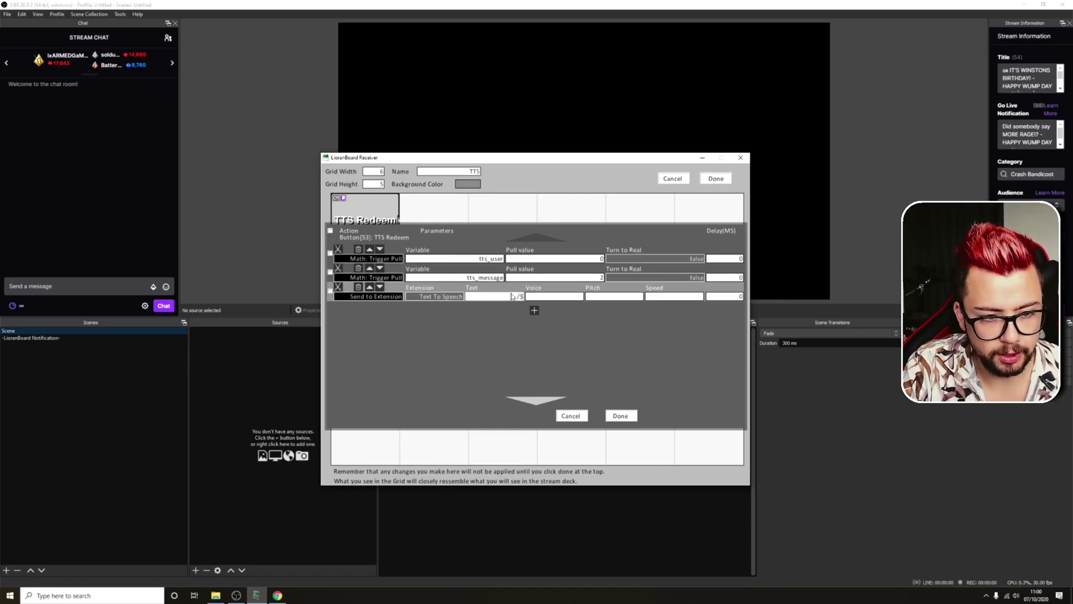
key("ctrl+v")
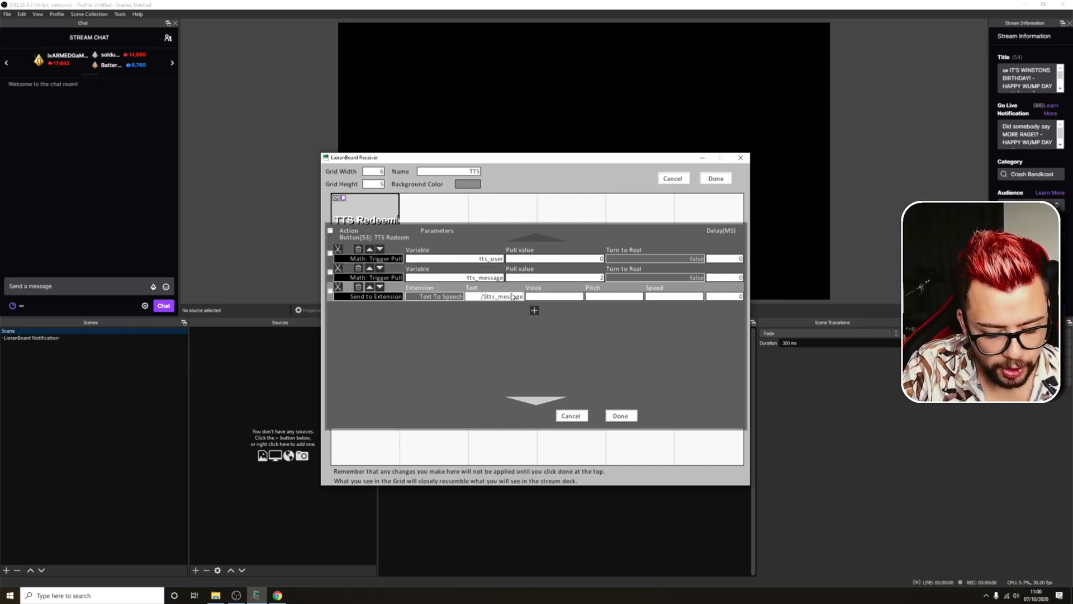
type("$/")
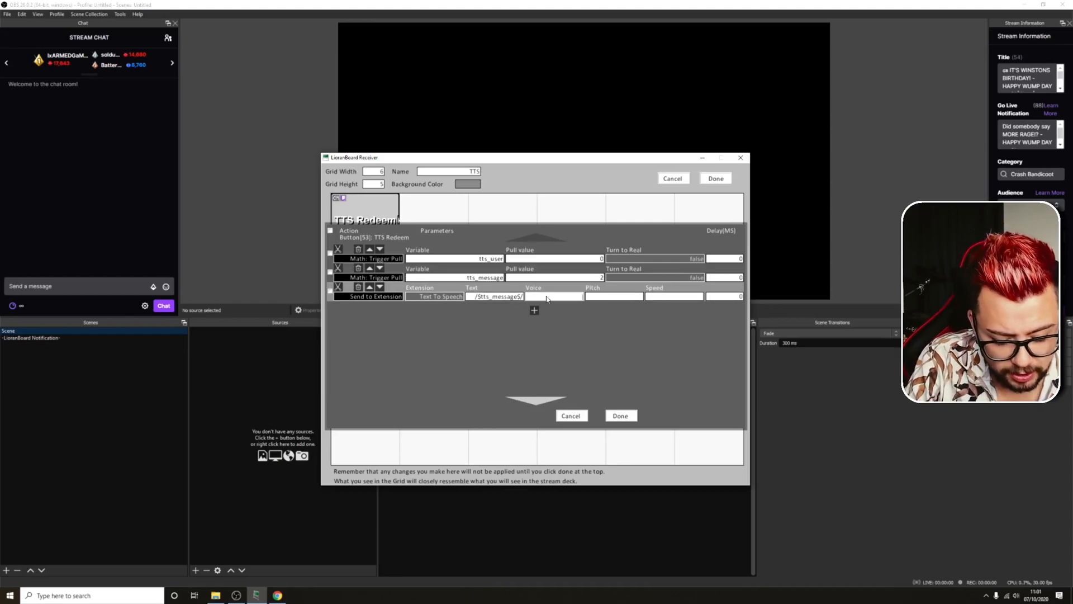
type("Google")
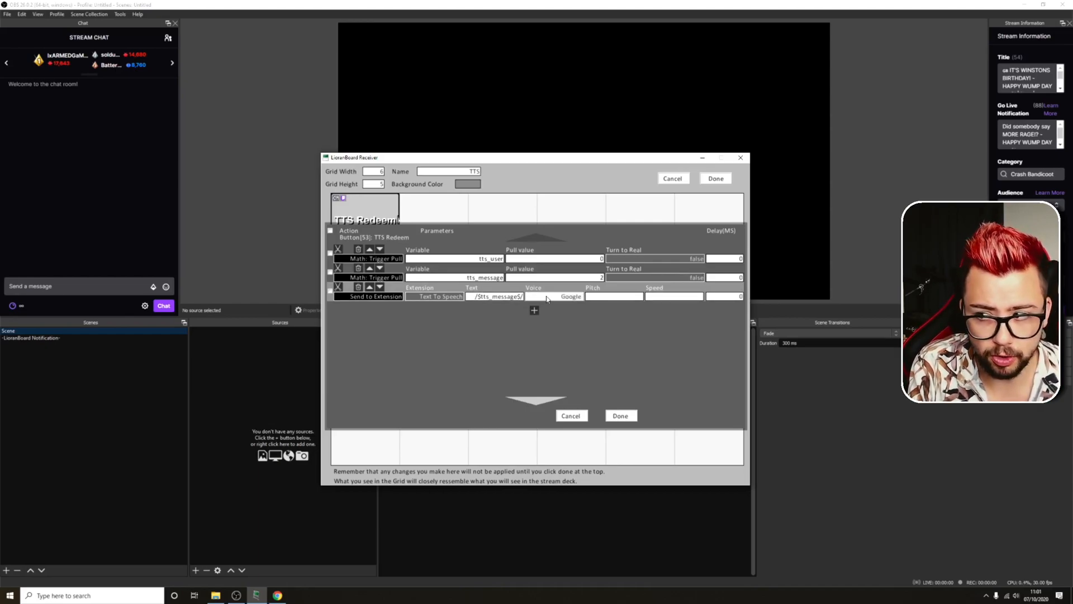
type(" UK Eng")
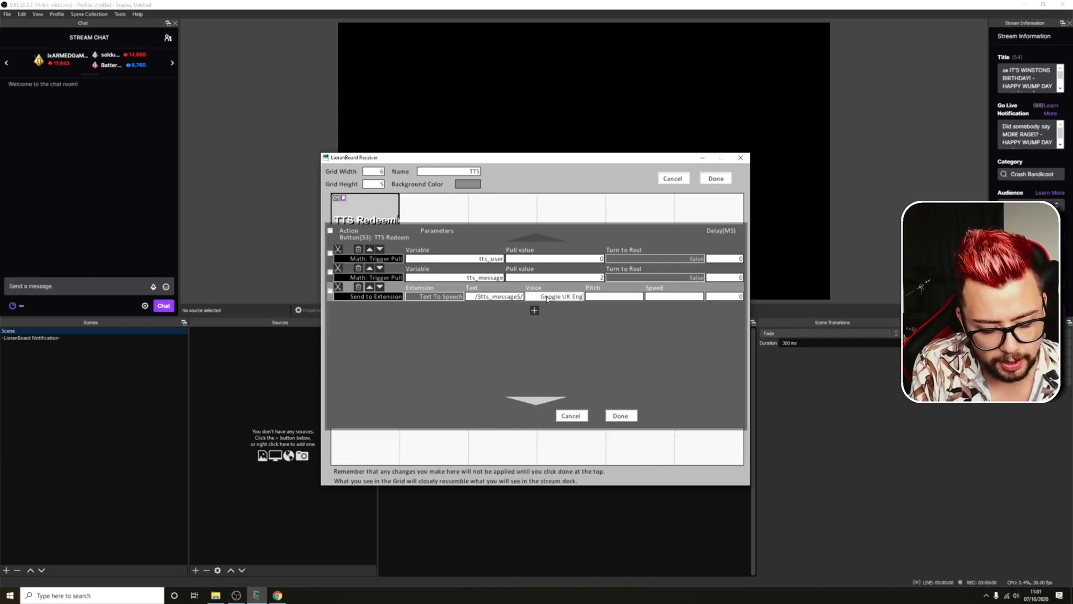
type("lish Female")
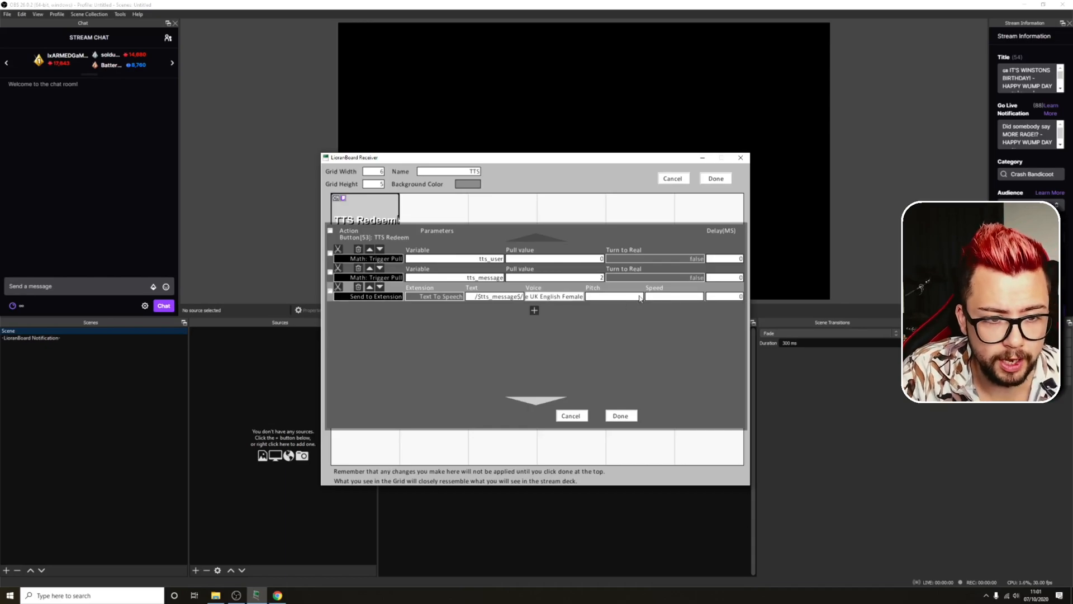
left_click(681, 300)
type("1")
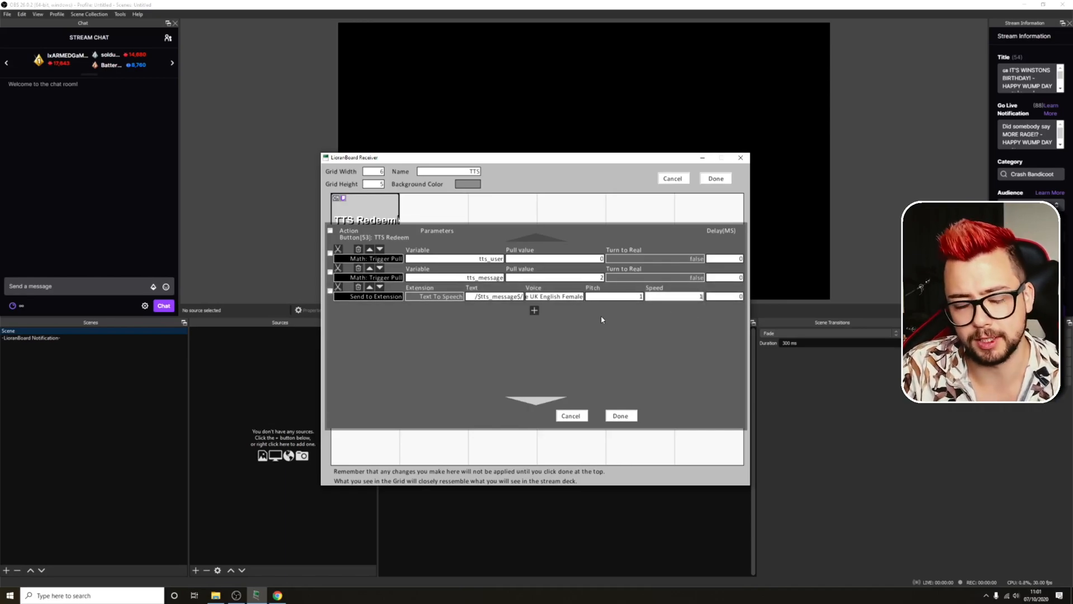
Close the TTS Redeem command editor and save the deck
left_click(621, 416)
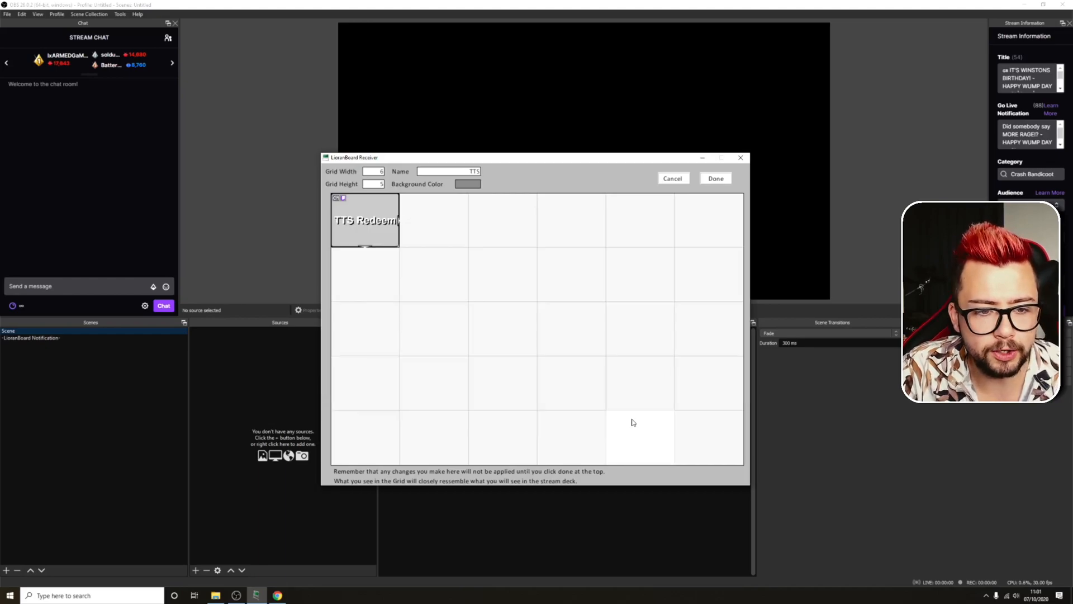
left_click(717, 182)
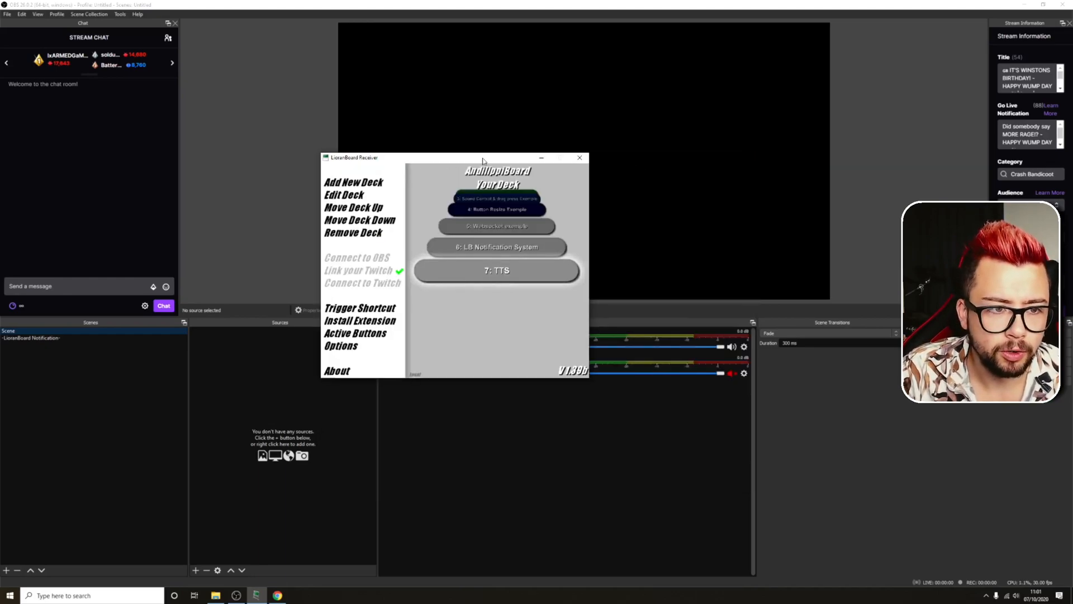
Redeem Text To Speech in the OBS stream chat with the message 'This is a test!'
left_click_drag(481, 160, 714, 250)
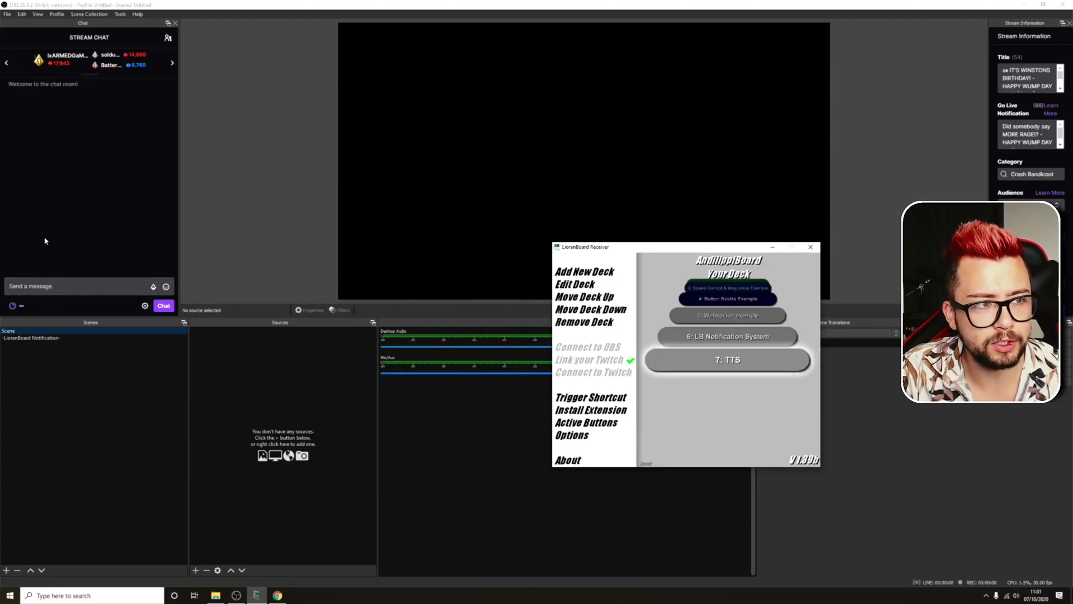
left_click(15, 307)
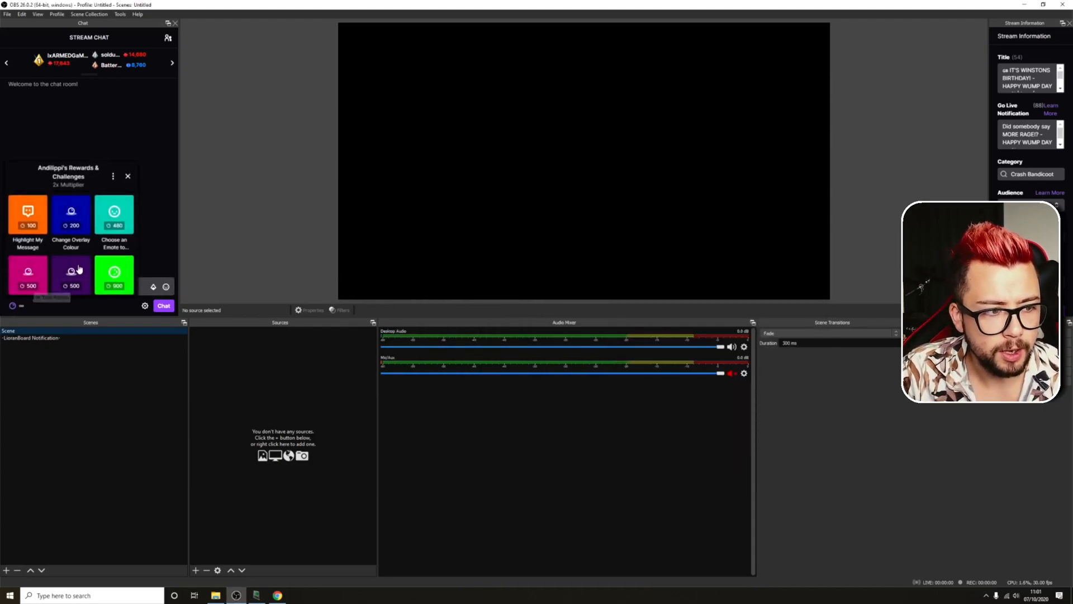
scroll(61, 253, "down", 3)
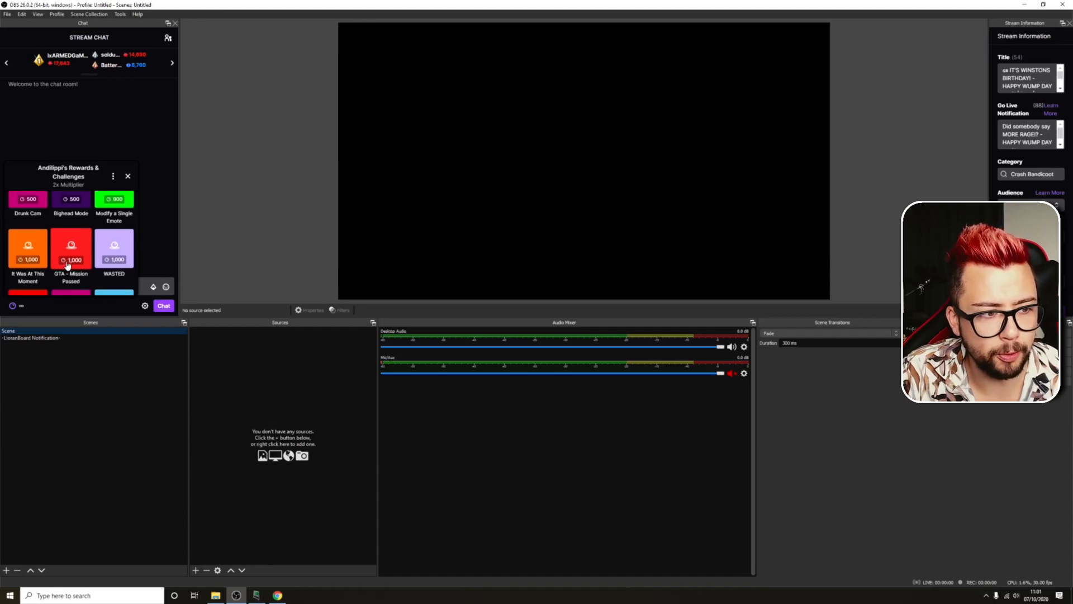
scroll(64, 265, "down", 2)
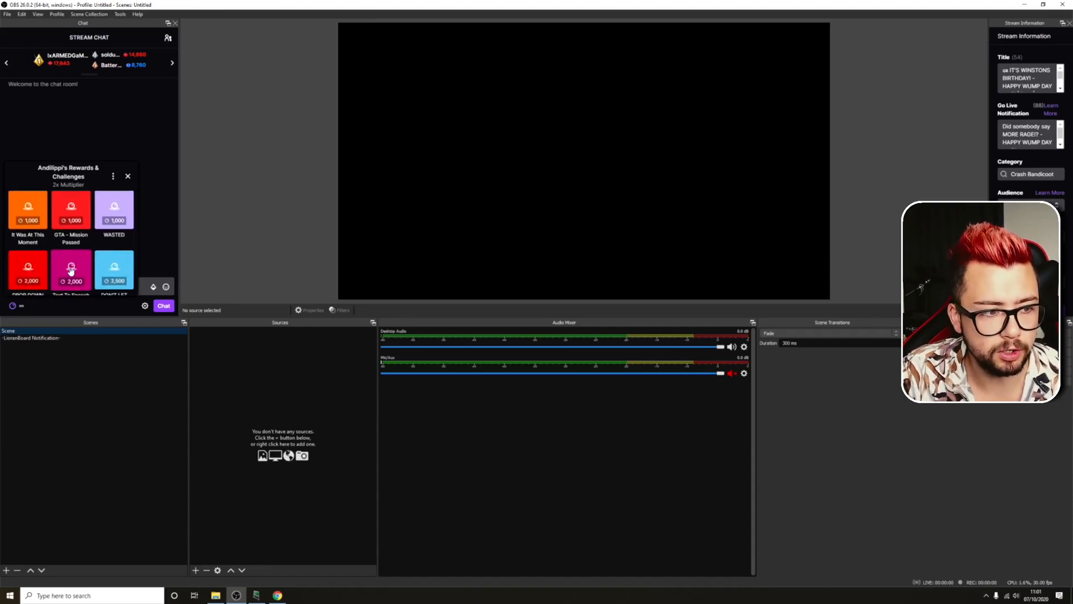
left_click(72, 269)
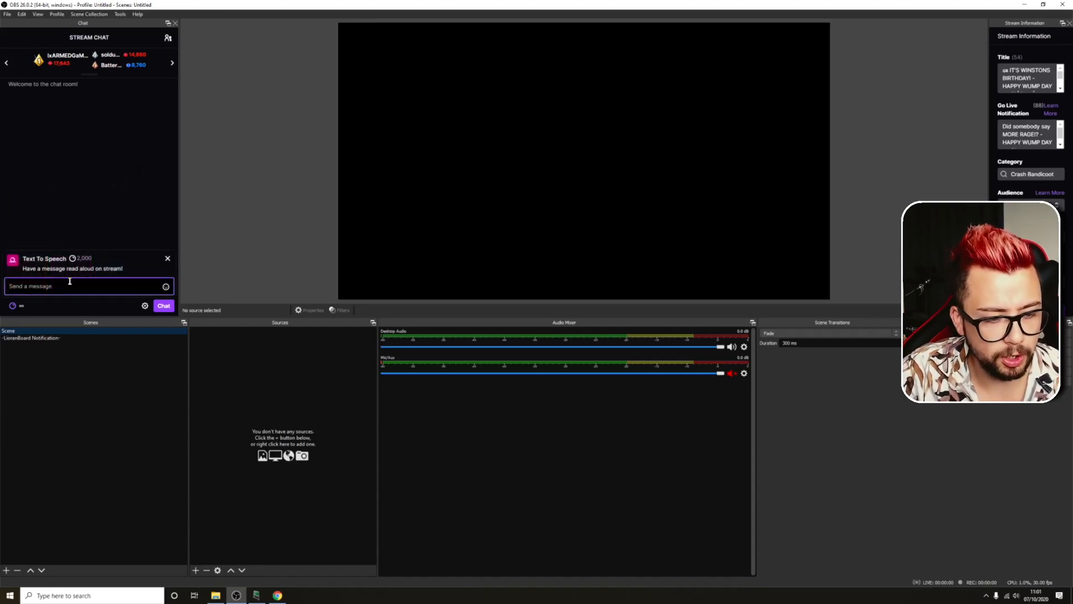
type("This is a t")
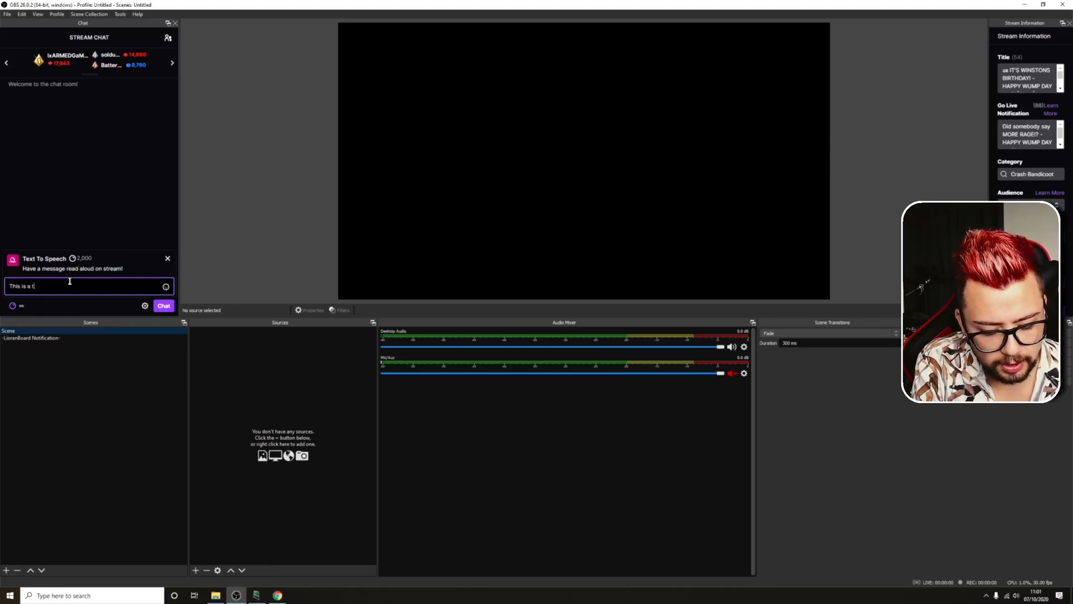
type("est!")
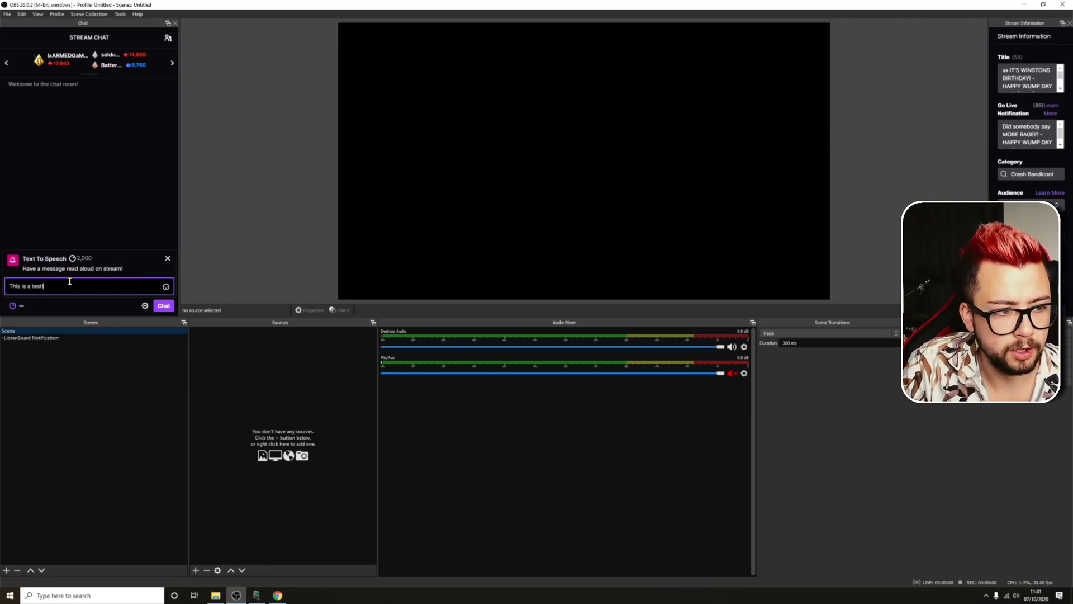
key("Return")
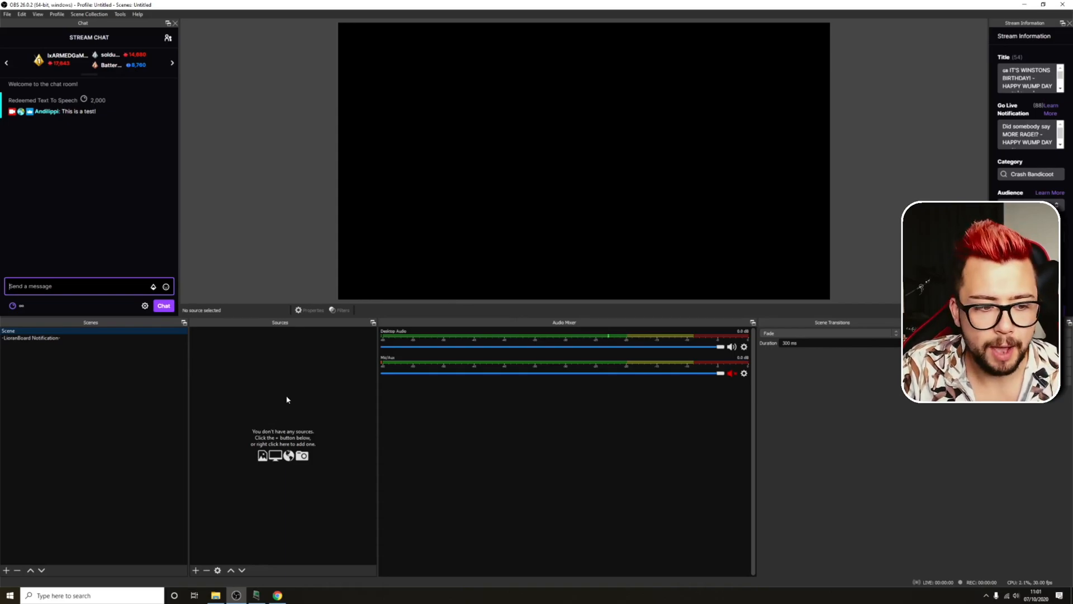
left_click(257, 595)
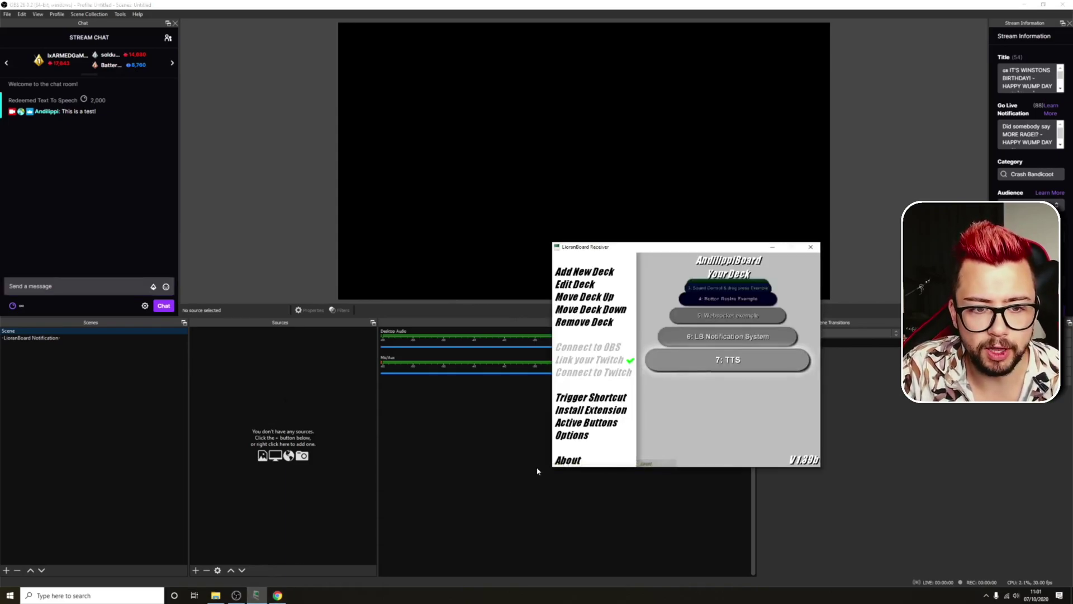
Reopen the TTS Redeem button's commands in the 7: TTS deck and copy tts_user
double_click(739, 362)
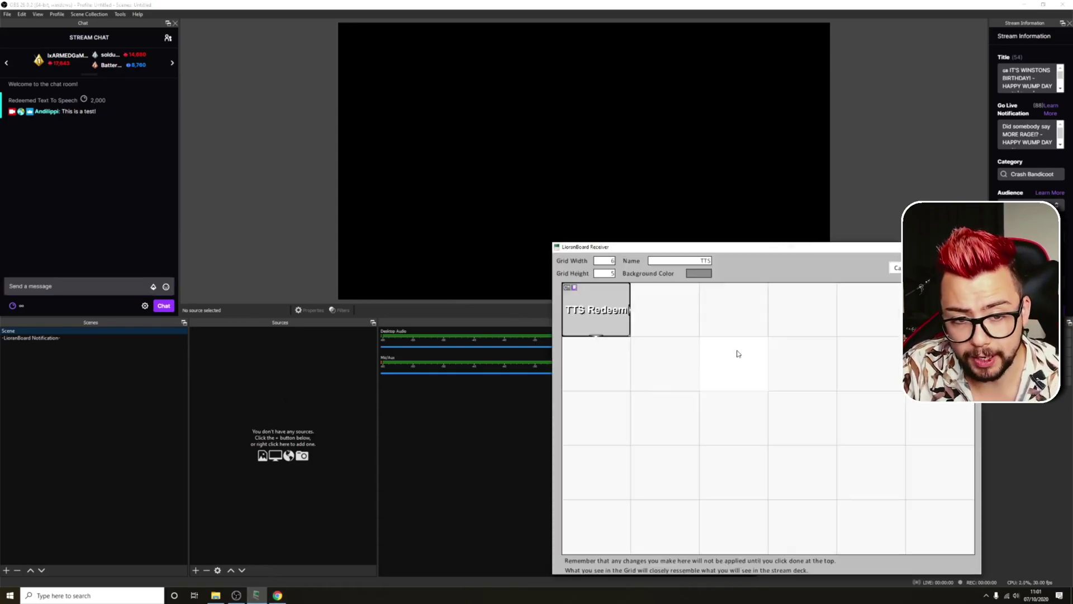
right_click(587, 307)
left_click(619, 384)
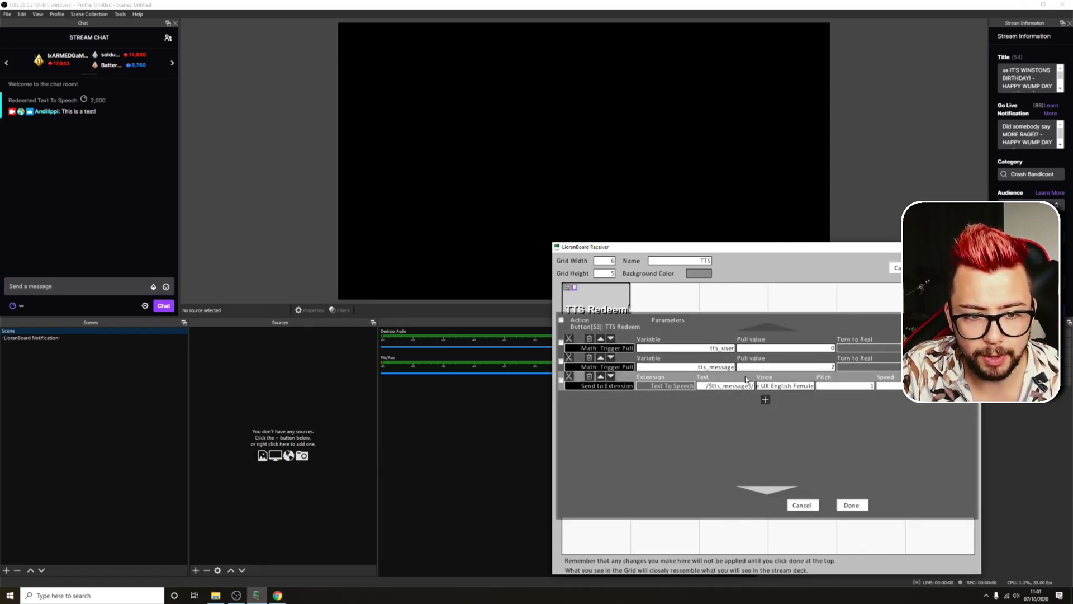
double_click(723, 349)
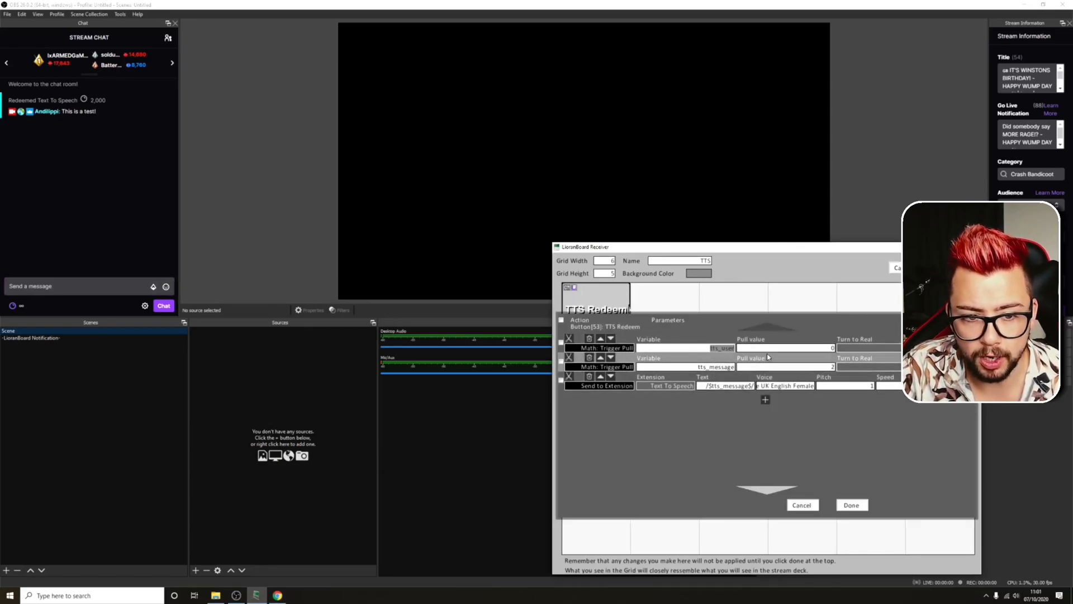
Prepend '/$tts_user$/ said: ' to the Text To Speech text and save the commands
double_click(713, 386)
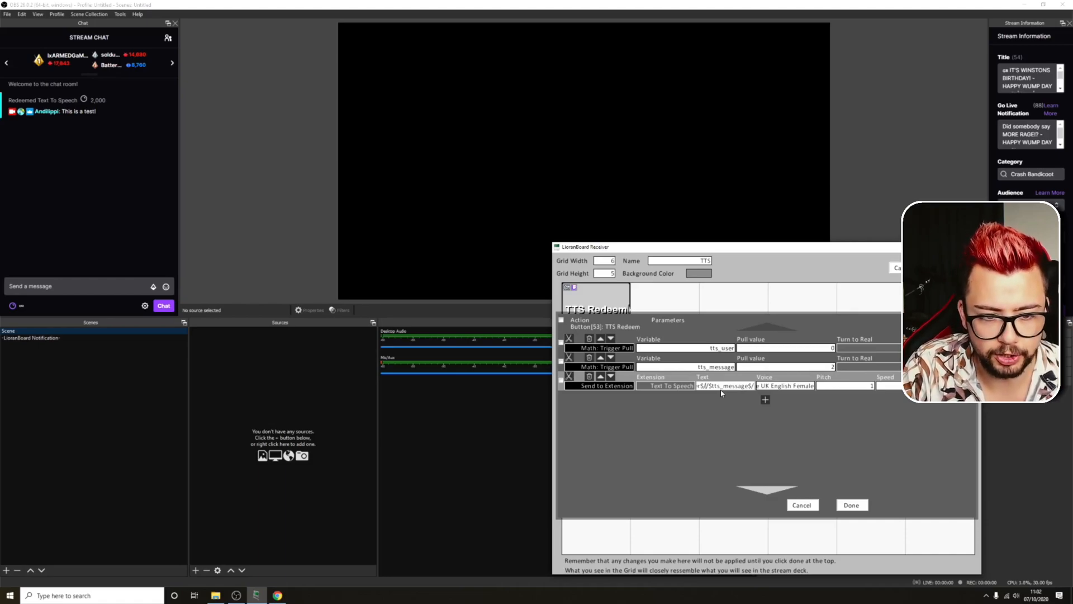
type("aid")
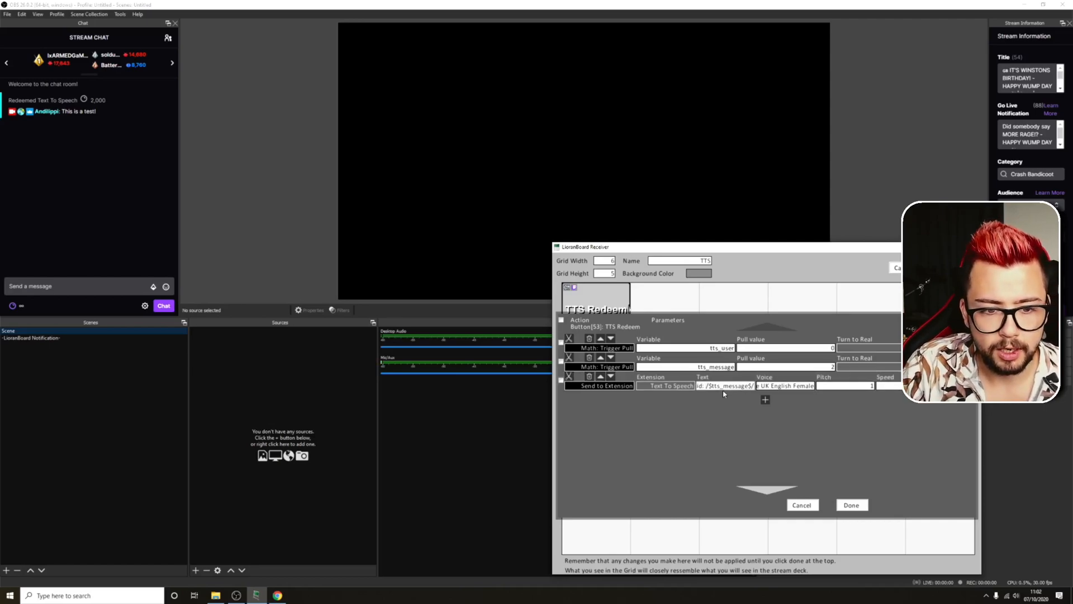
mouse_move(730, 387)
left_mouse_down()
mouse_move(678, 389)
mouse_move(759, 388)
left_mouse_up()
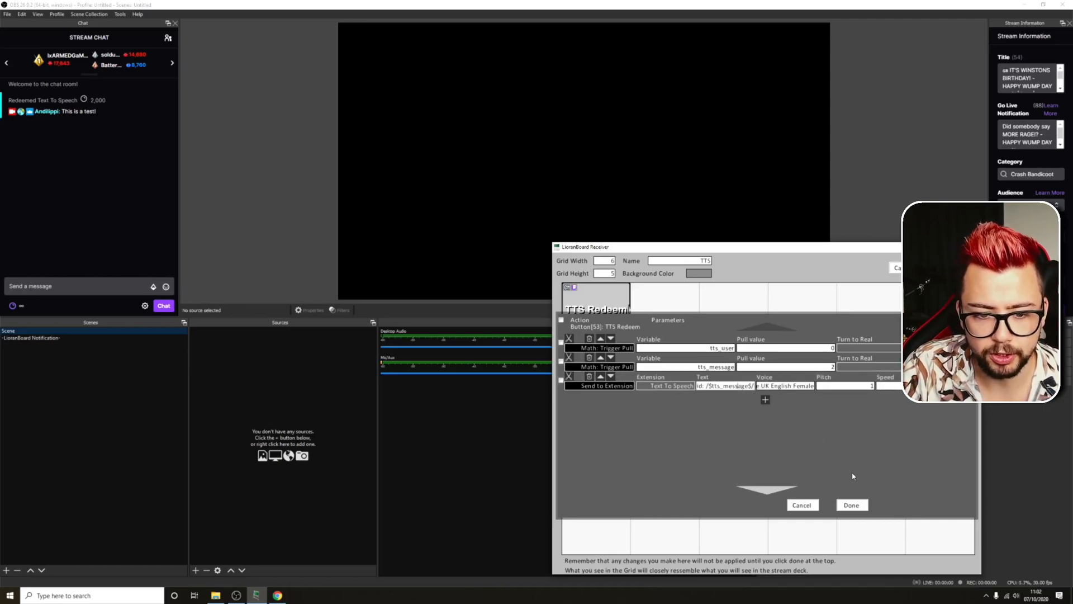
left_click(851, 505)
Redeem Text To Speech with 'This is another test' in stream chat, then reopen the TTS deck grid
left_click(897, 267)
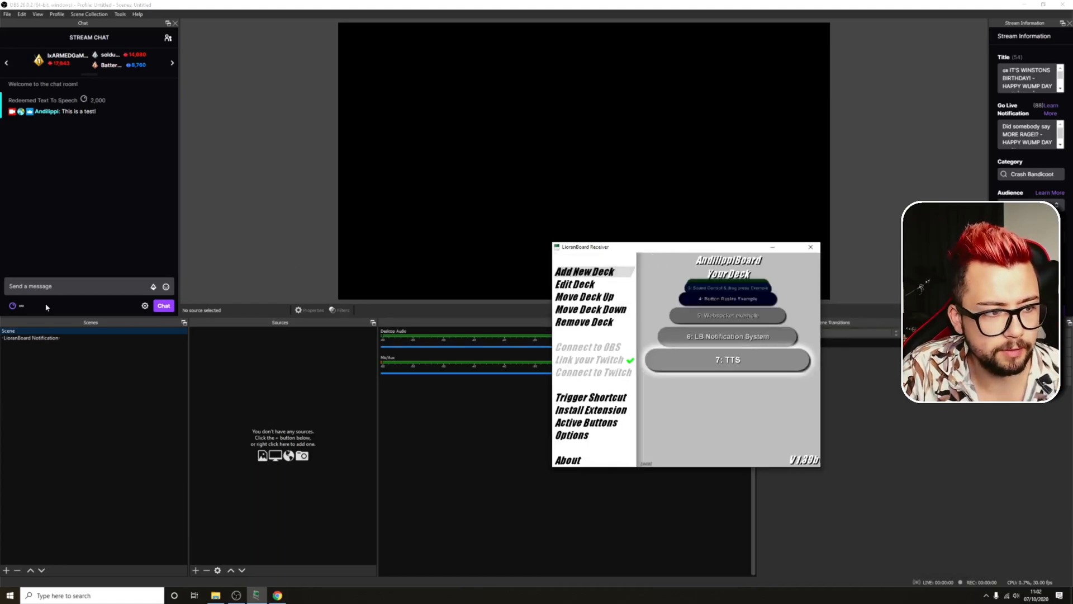
left_click(12, 306)
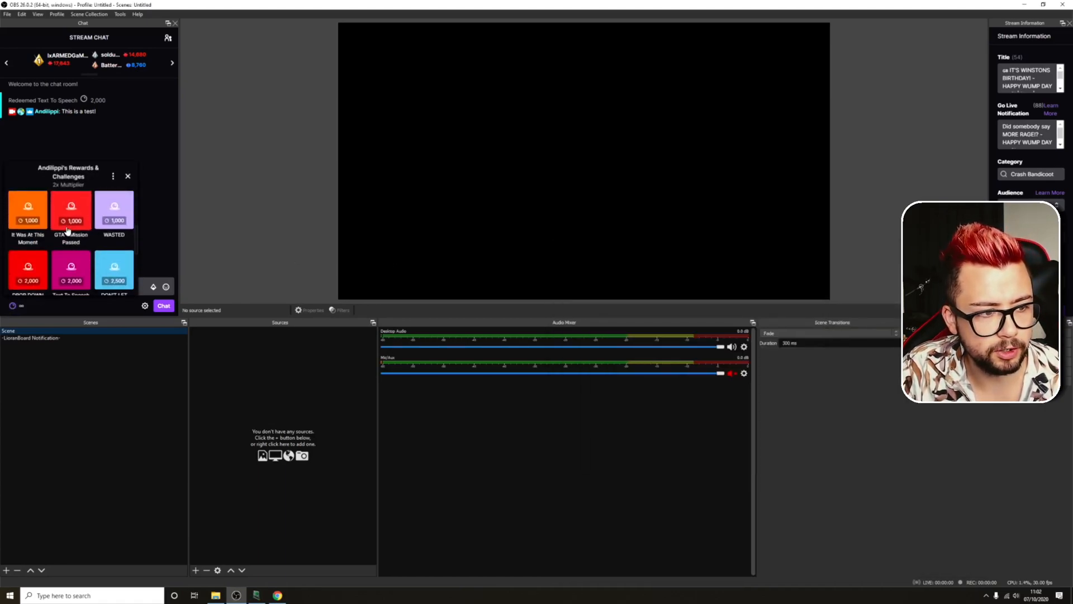
left_click(71, 270)
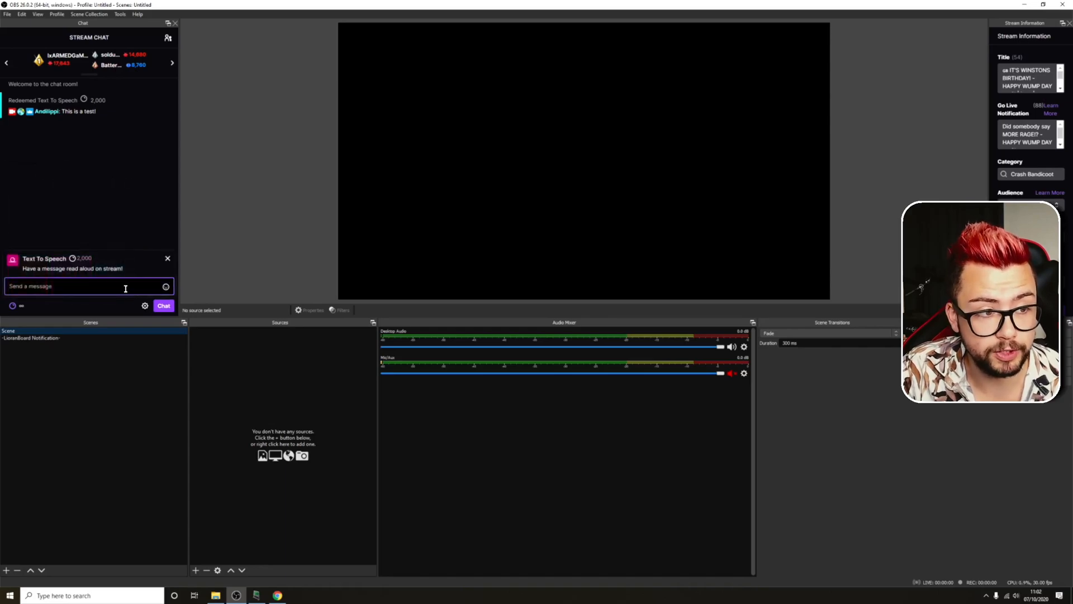
type("This is another test")
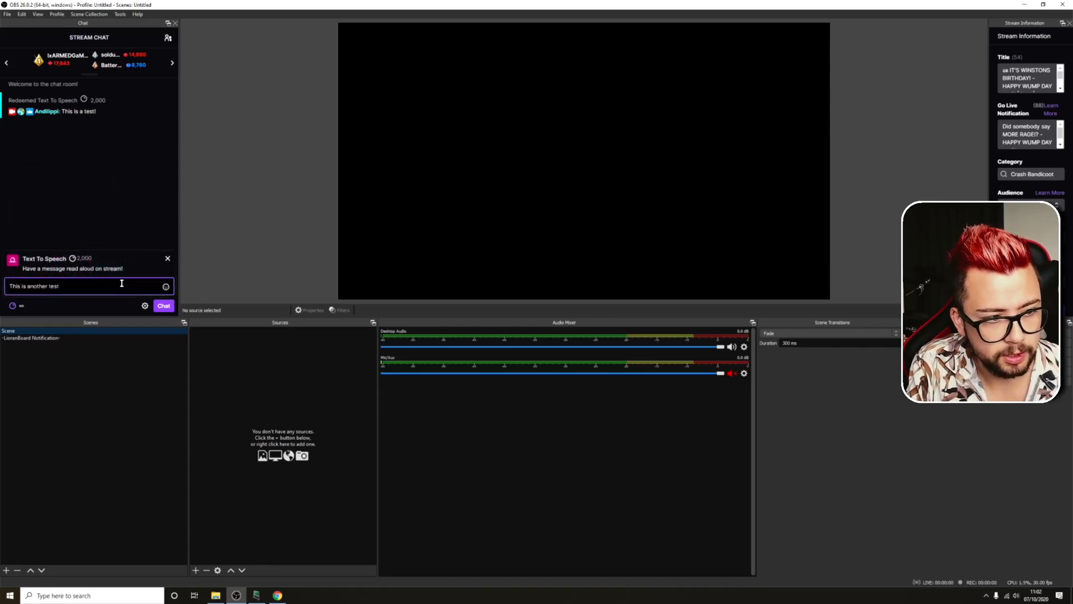
key("Return")
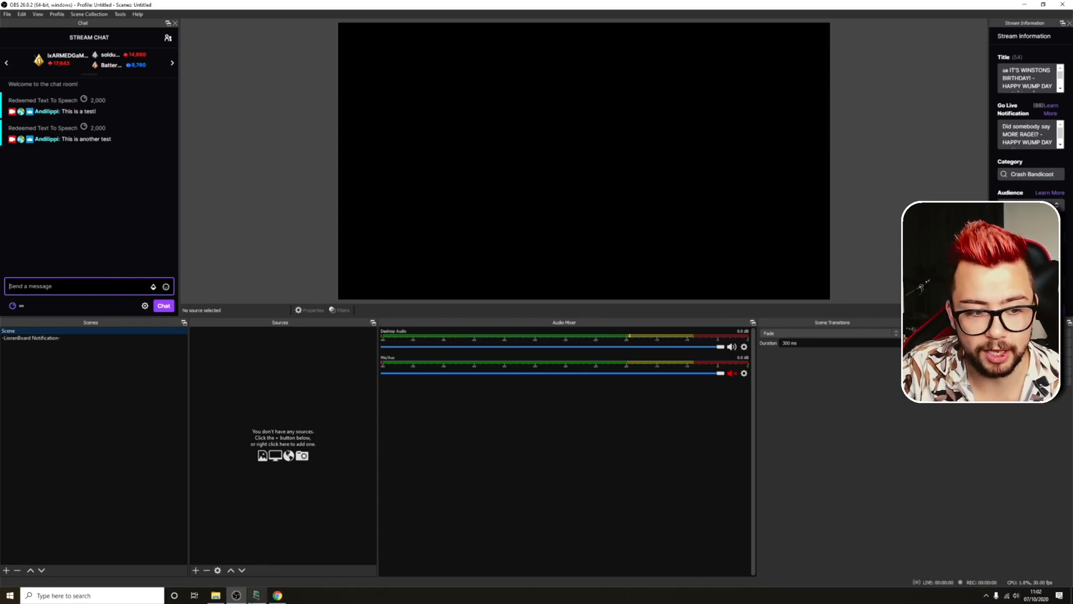
left_click(256, 597)
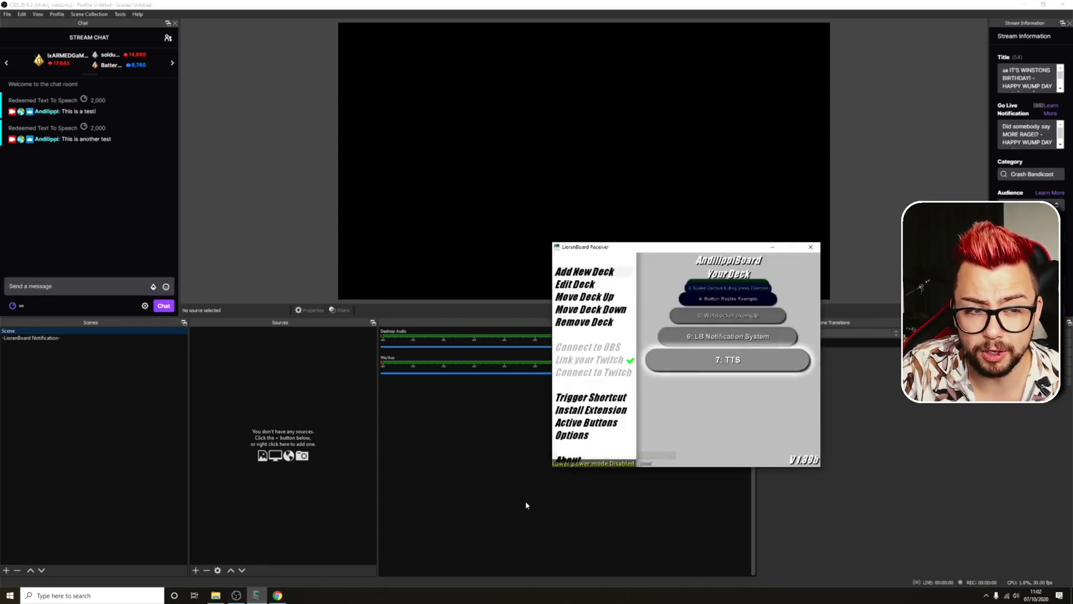
double_click(727, 359)
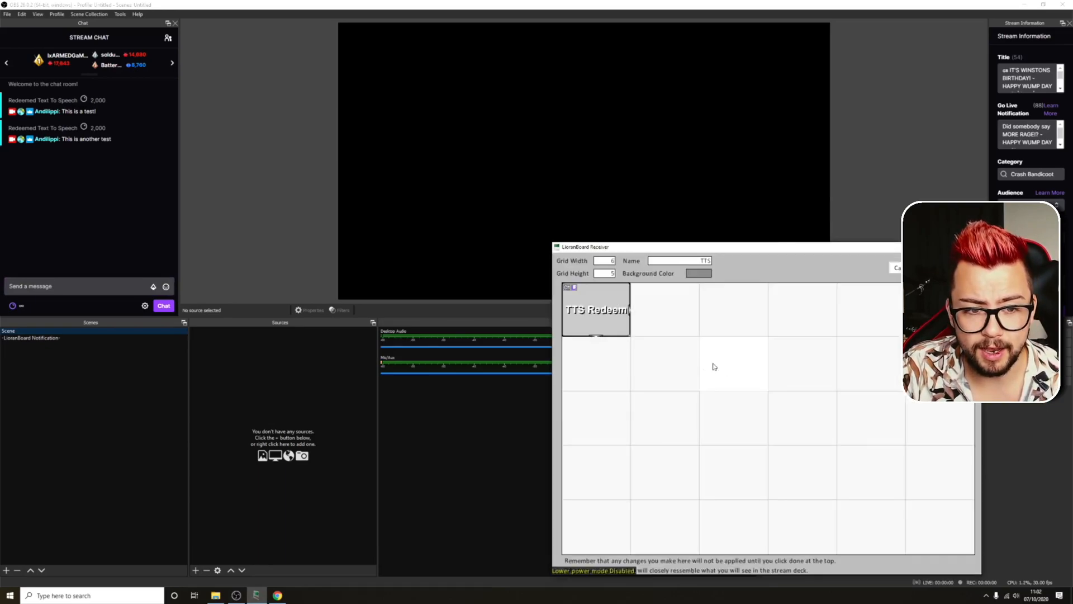
Add a Text (GDI+) source named Username displaying NAME
left_click(195, 571)
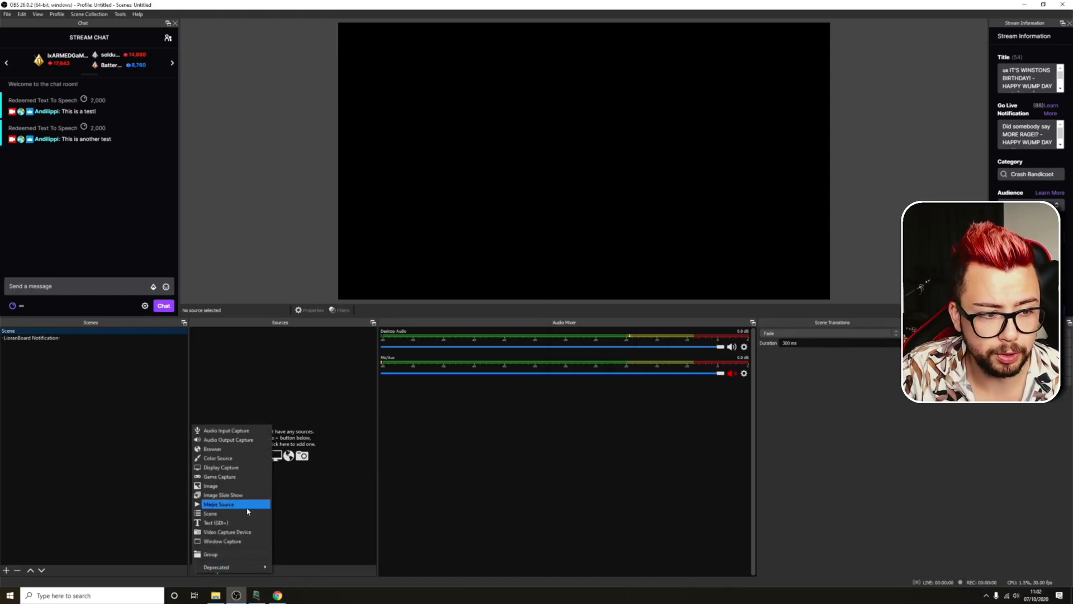
left_click(225, 524)
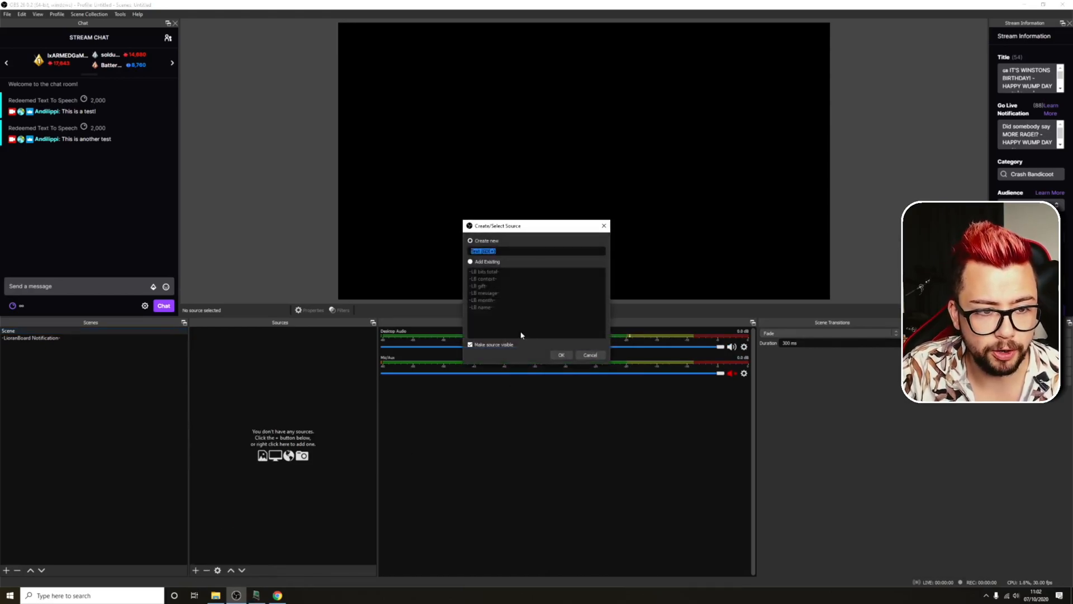
type("Lio")
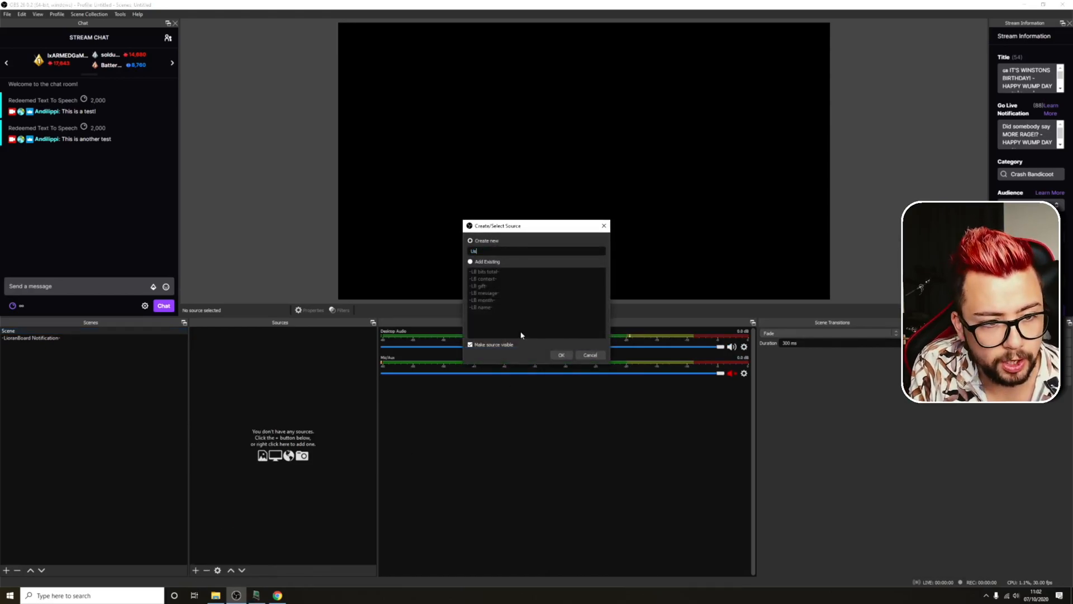
key("Return")
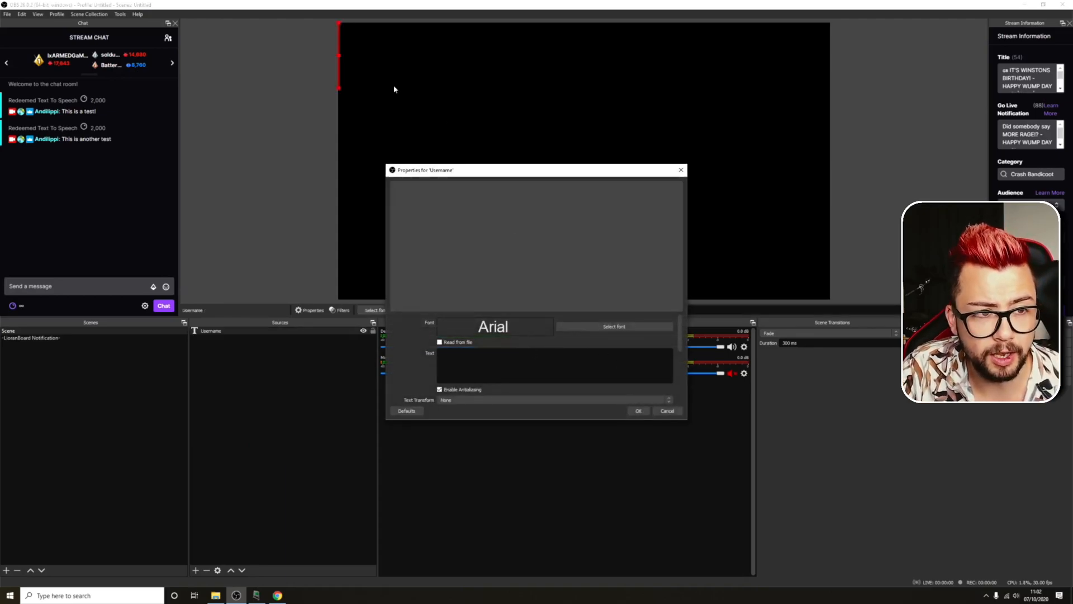
left_click(479, 367)
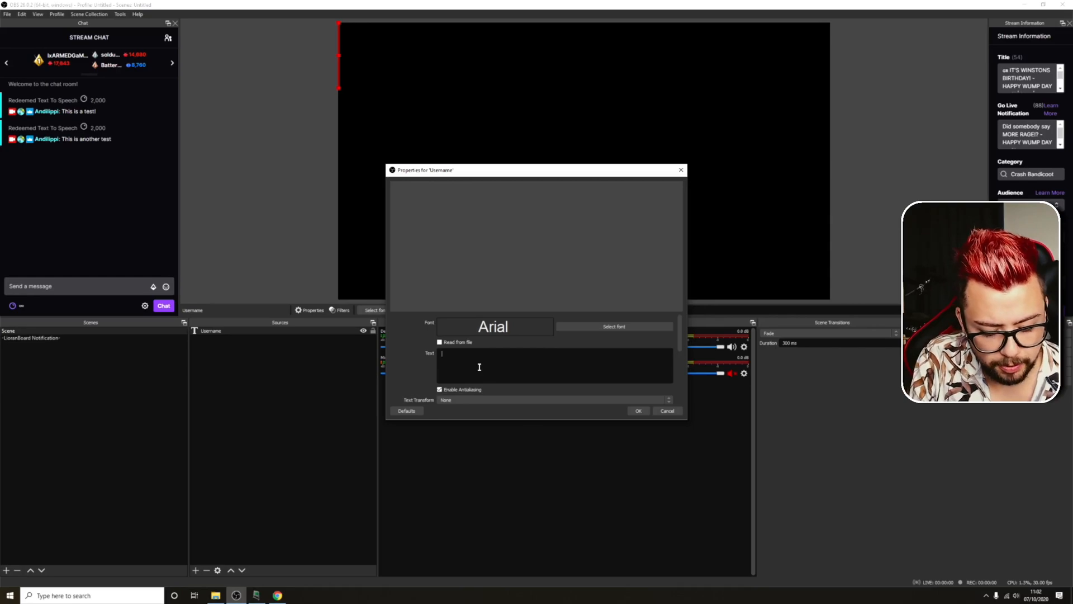
type("NAME")
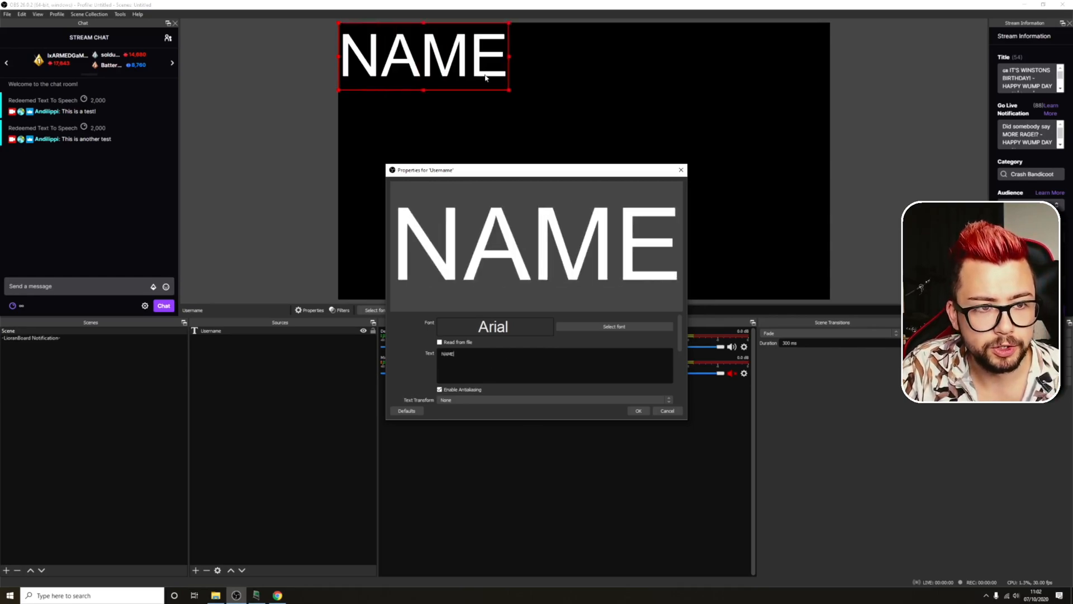
Shrink NAME and place it near the canvas's top-left, then confirm its properties
left_click(510, 87)
mouse_move(509, 91)
left_mouse_down()
mouse_move(410, 53)
mouse_move(414, 76)
left_mouse_up()
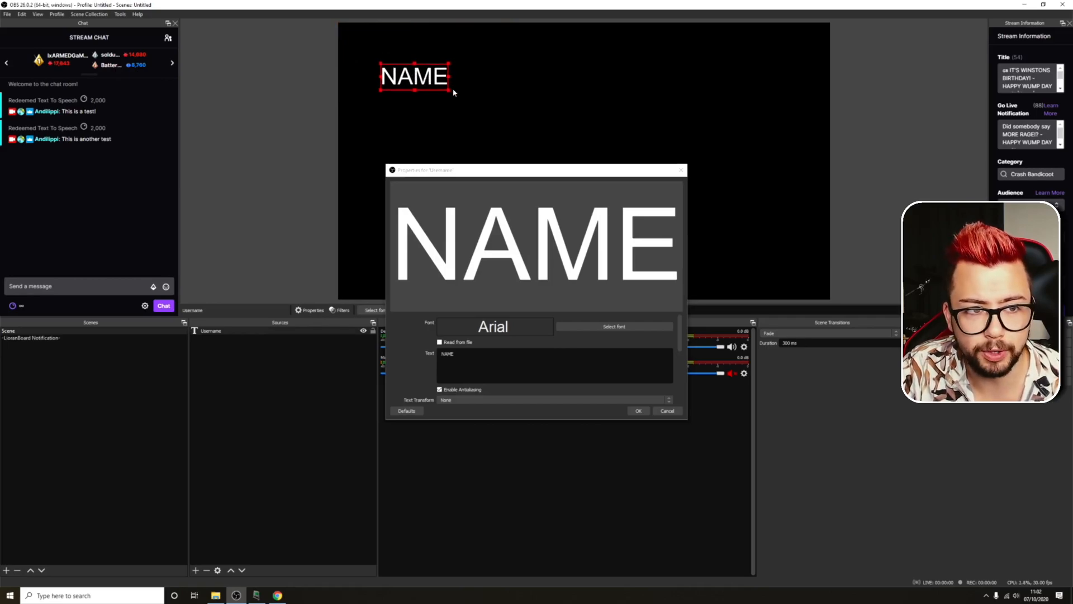
left_click(507, 352)
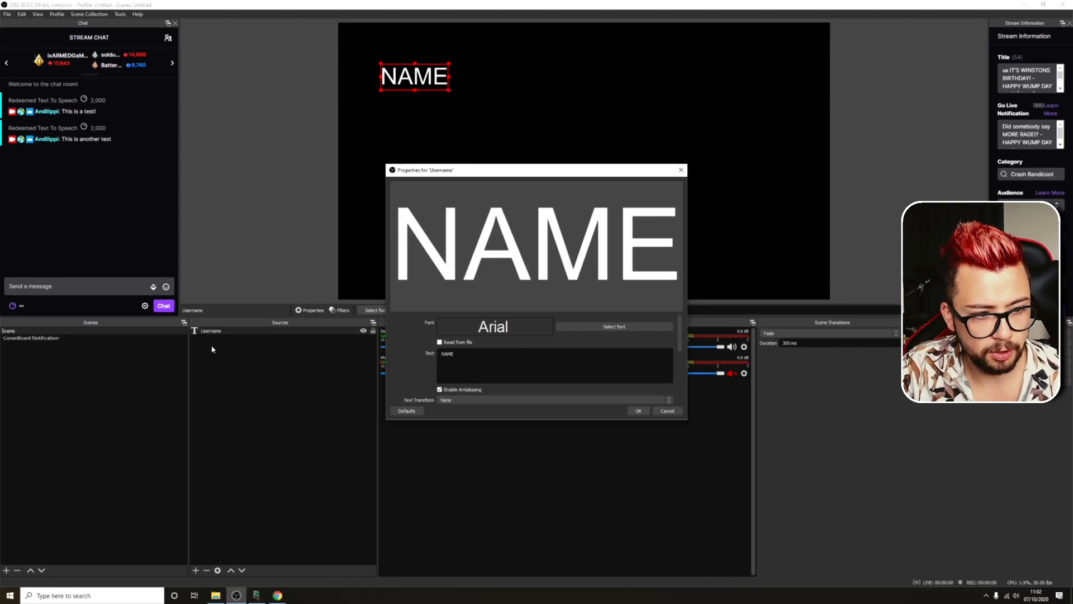
left_click(637, 411)
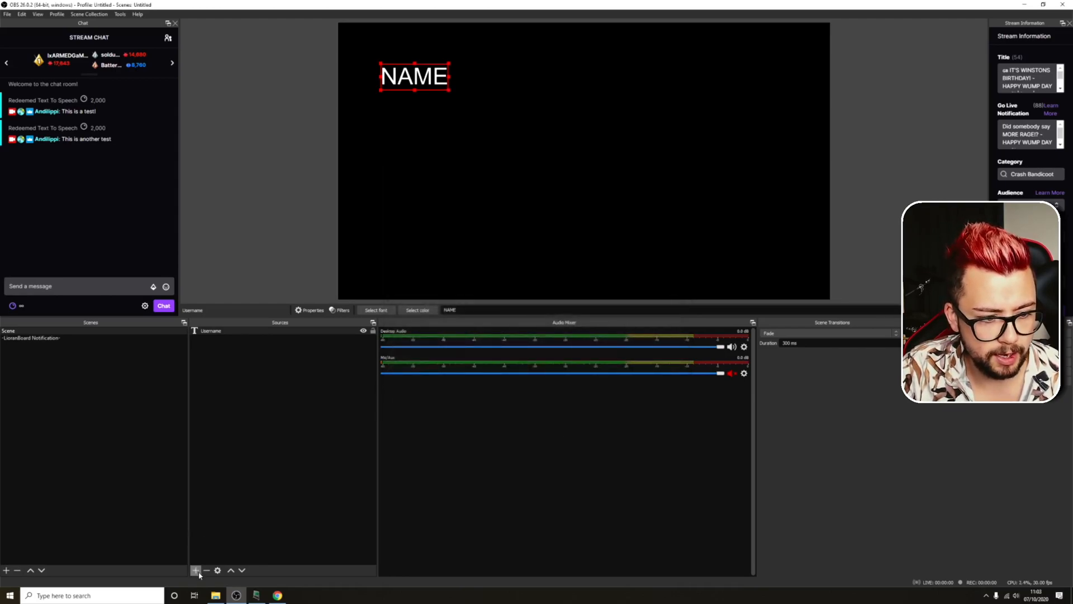
left_click(198, 571)
Add a text source named message, shrink it to a small label beside NAME and confirm
left_click(226, 529)
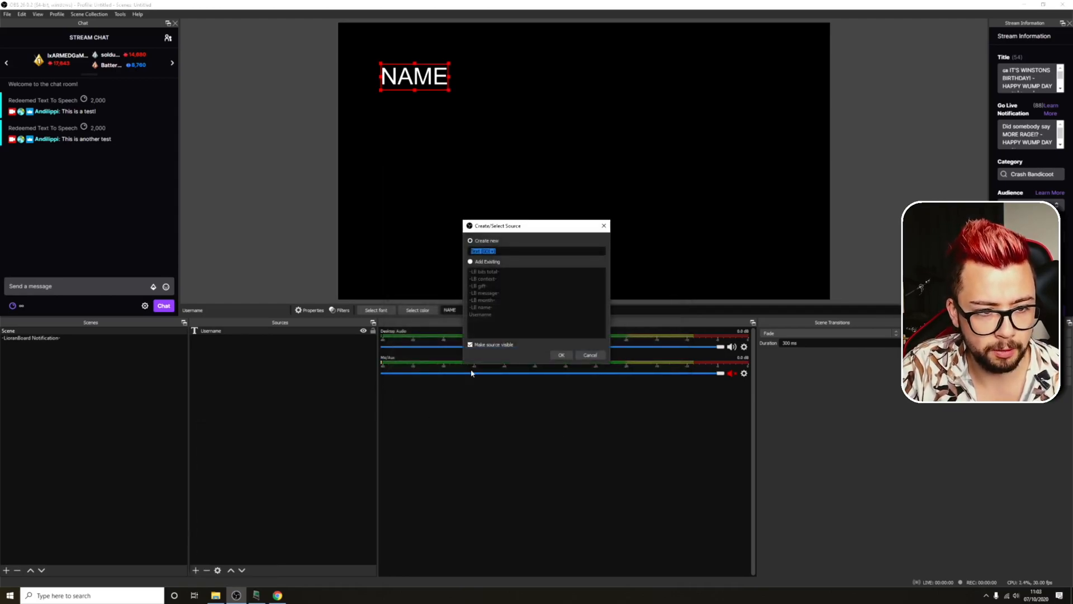
type("message")
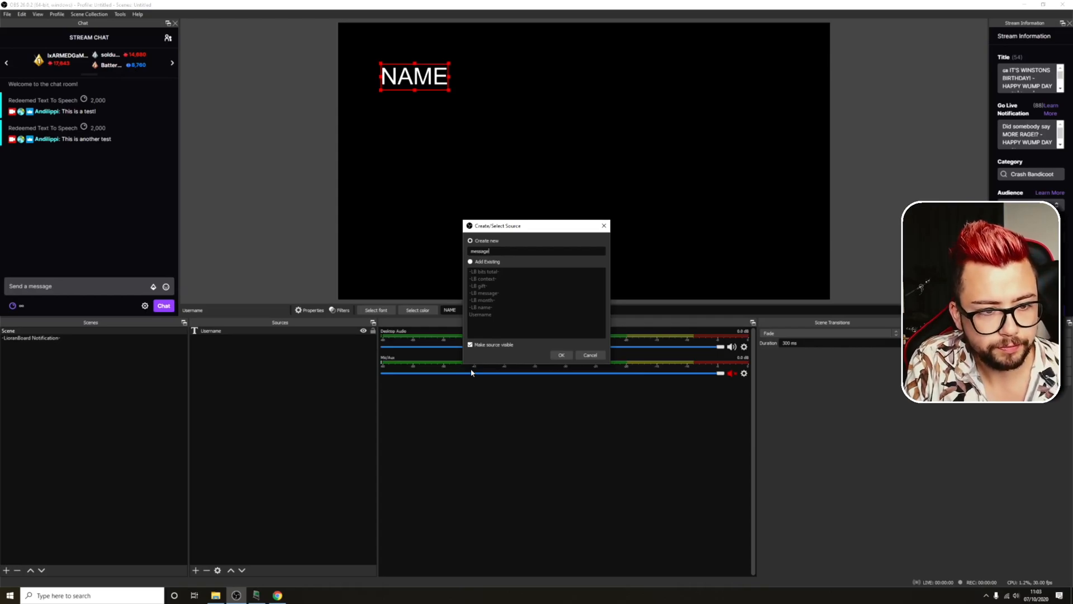
key("Return")
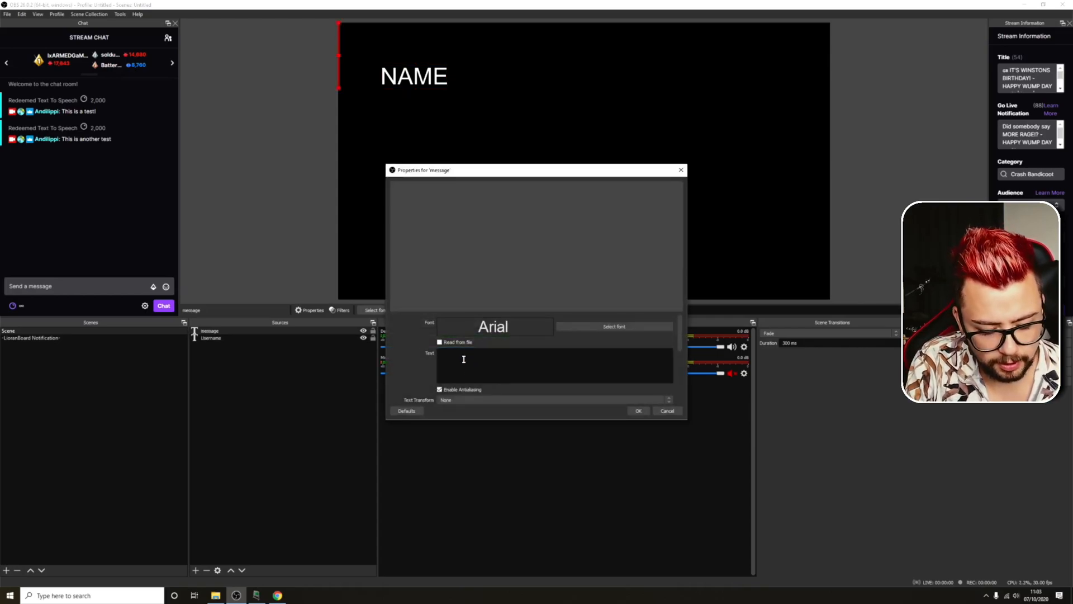
type("message")
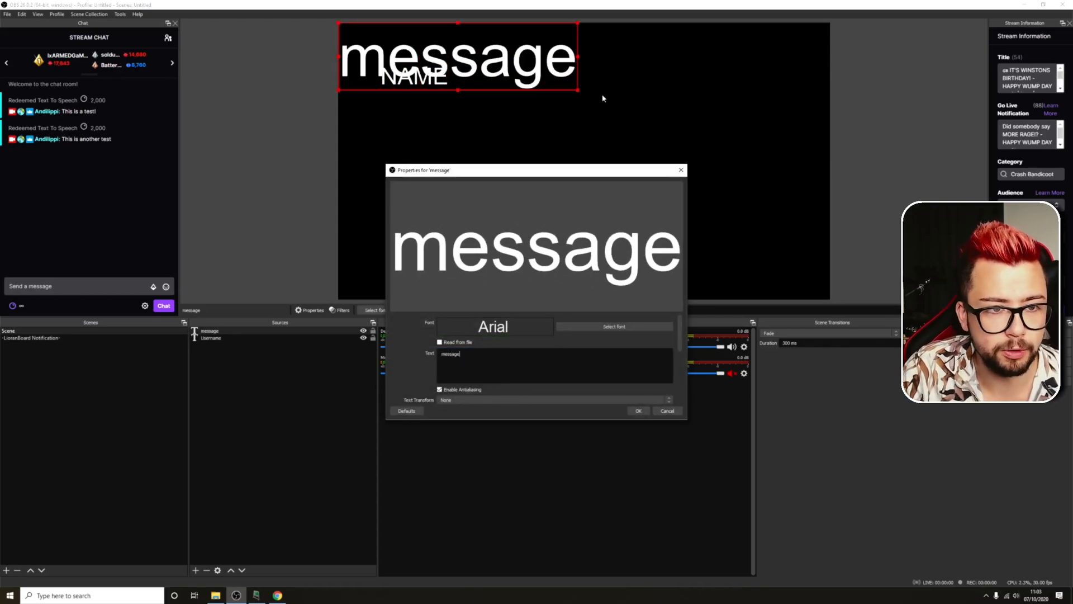
mouse_move(579, 90)
left_mouse_down()
mouse_move(411, 43)
mouse_move(502, 70)
left_mouse_up()
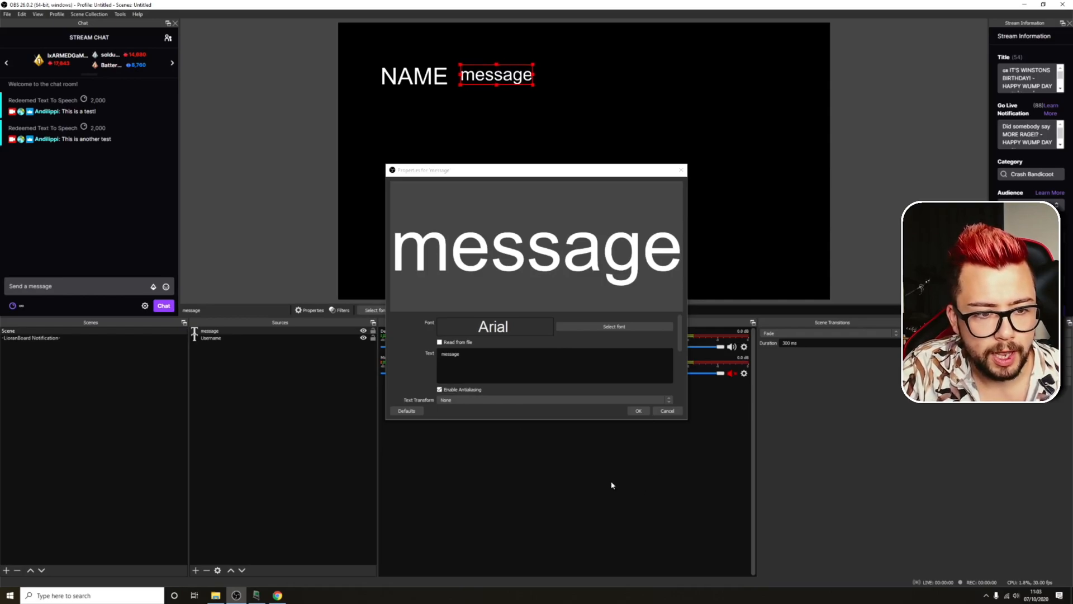
scroll(504, 371, "down", 5)
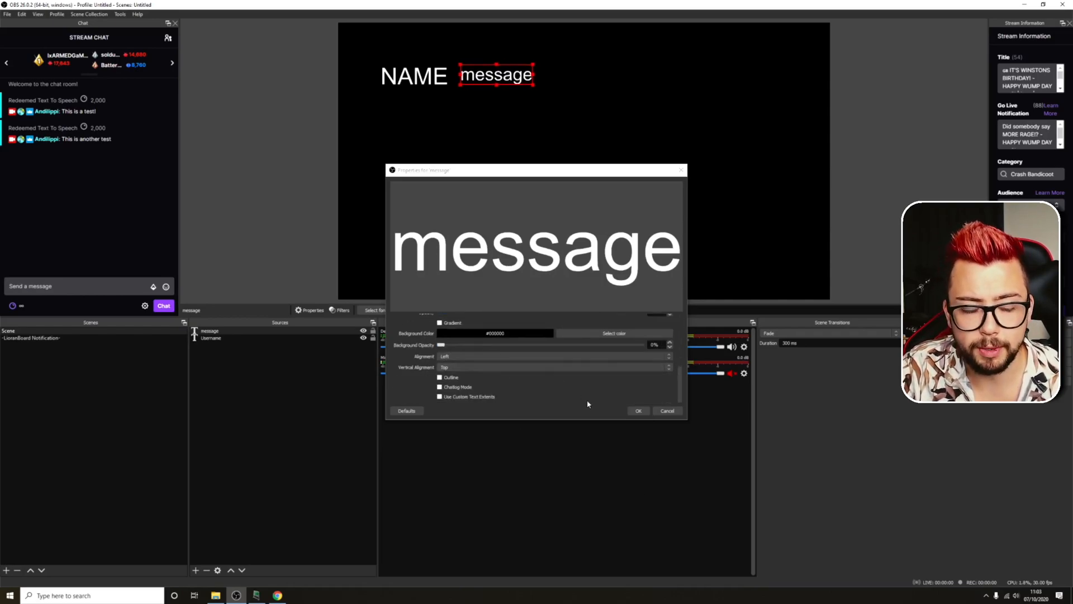
left_click(639, 411)
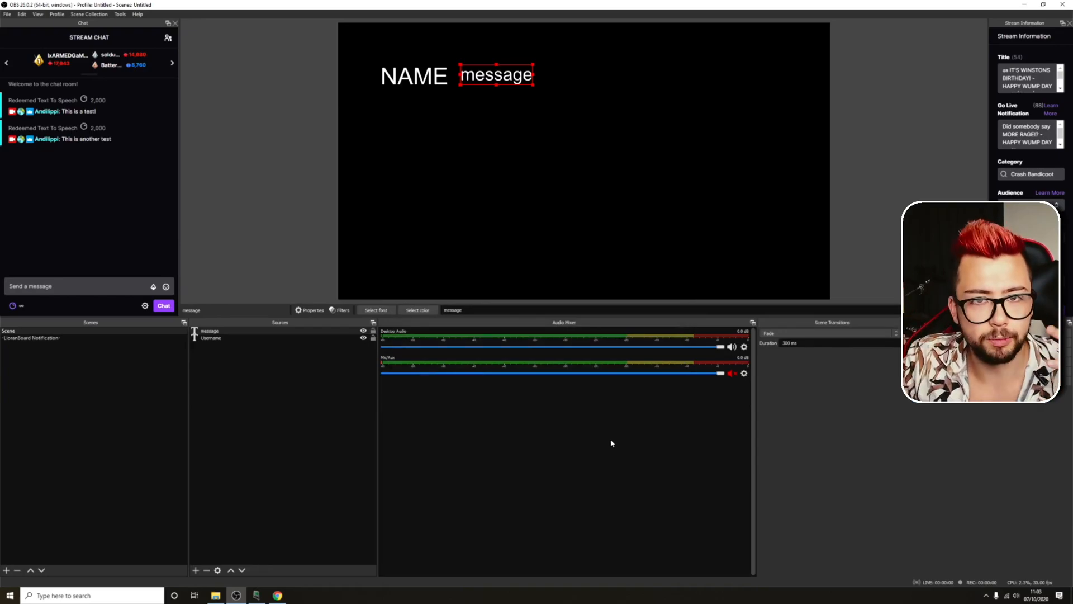
Bring up the TTS Redeem button's command list and add a new command slot
left_click(256, 596)
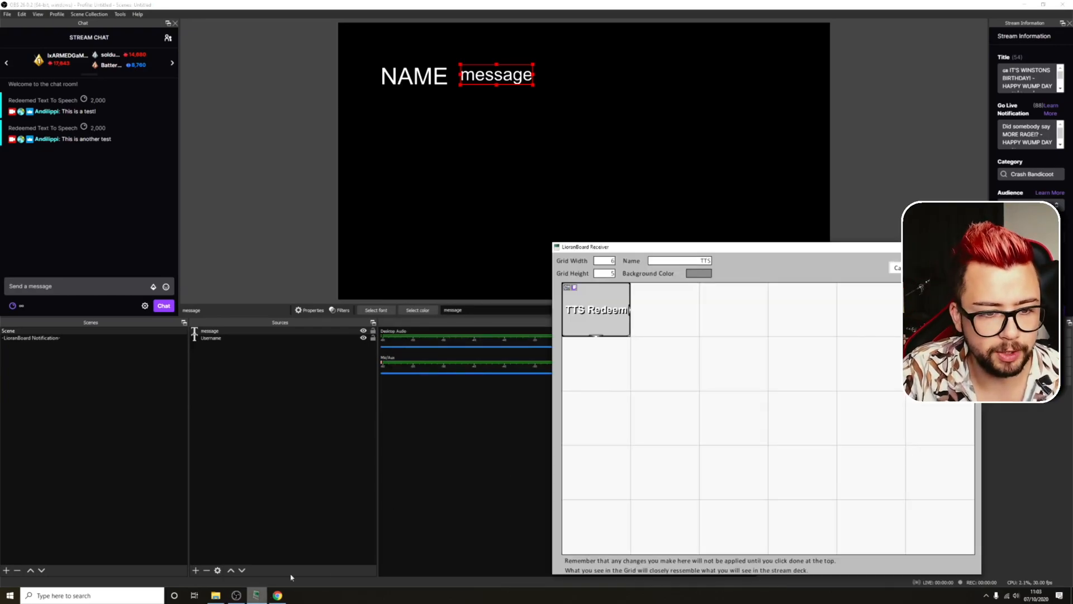
right_click(600, 312)
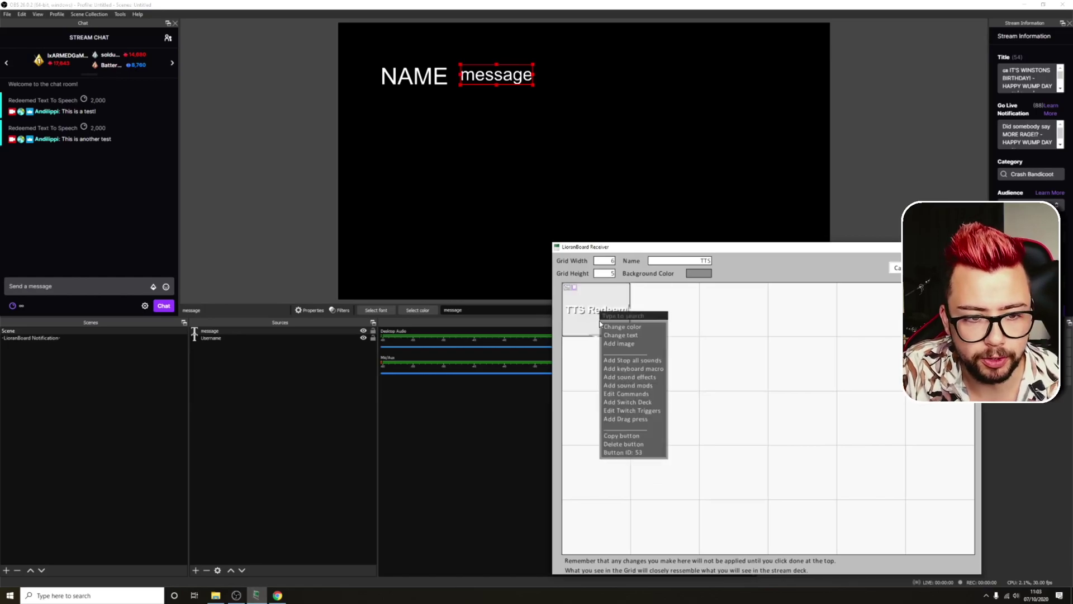
left_click(634, 394)
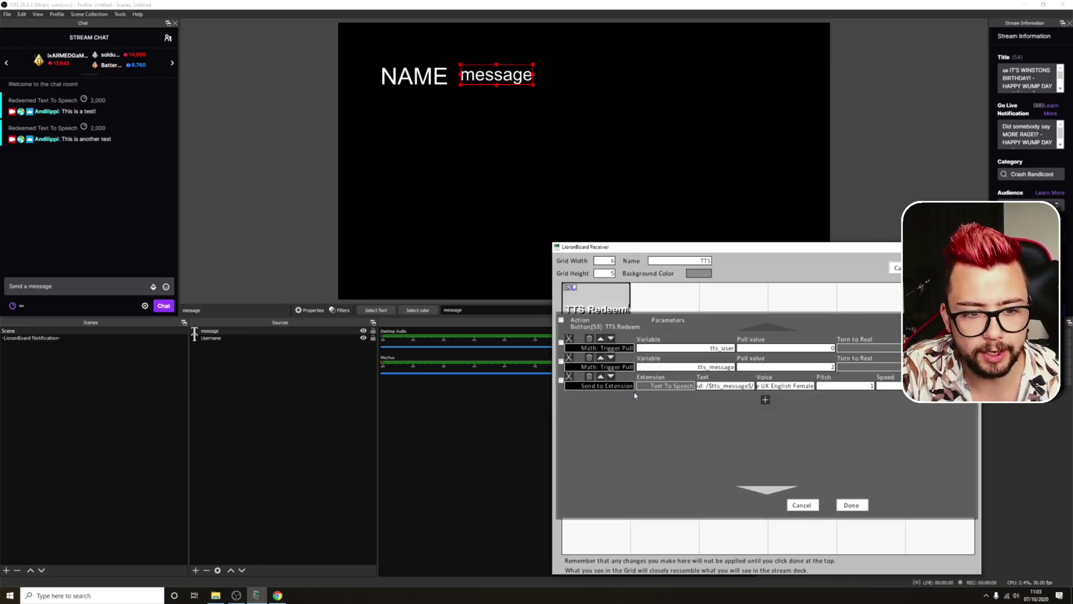
left_click(765, 400)
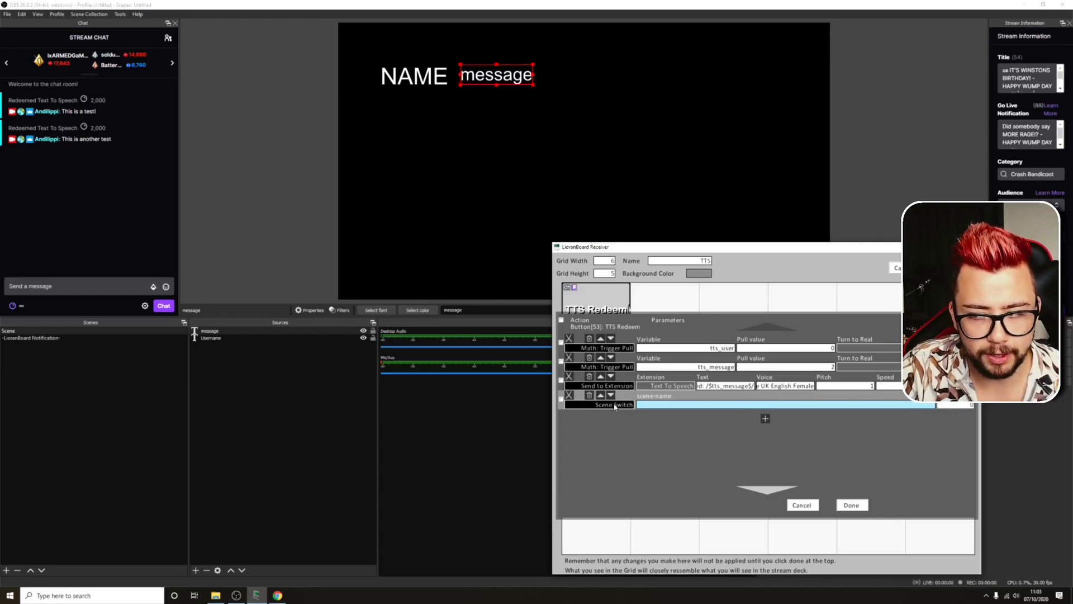
Make it a Text GDI+ Change Text command on the Username source with text $tts_user$ said:
left_click(615, 406)
type("text")
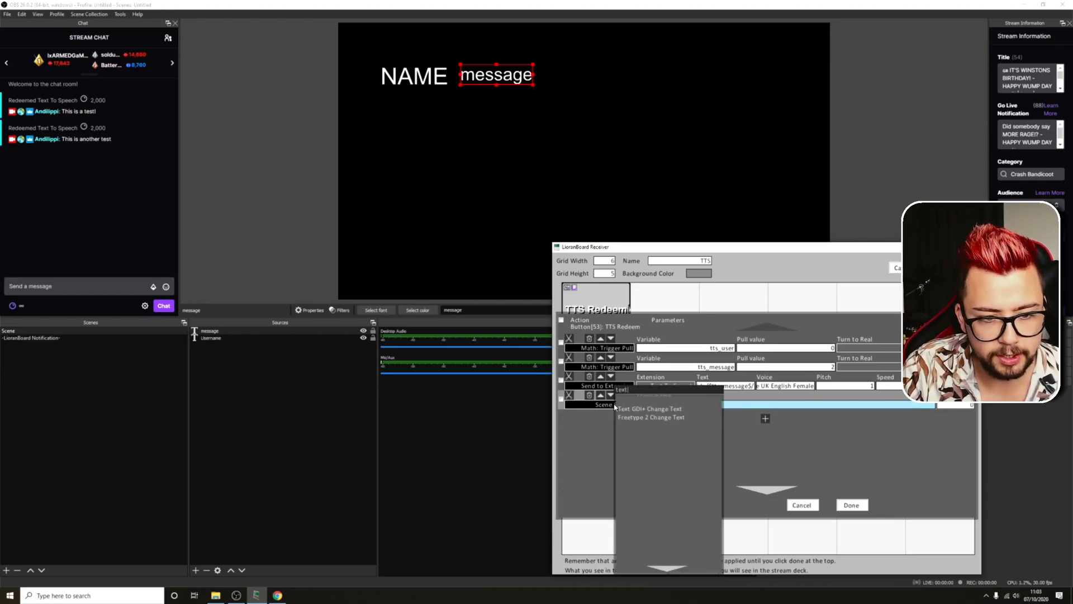
left_click(664, 410)
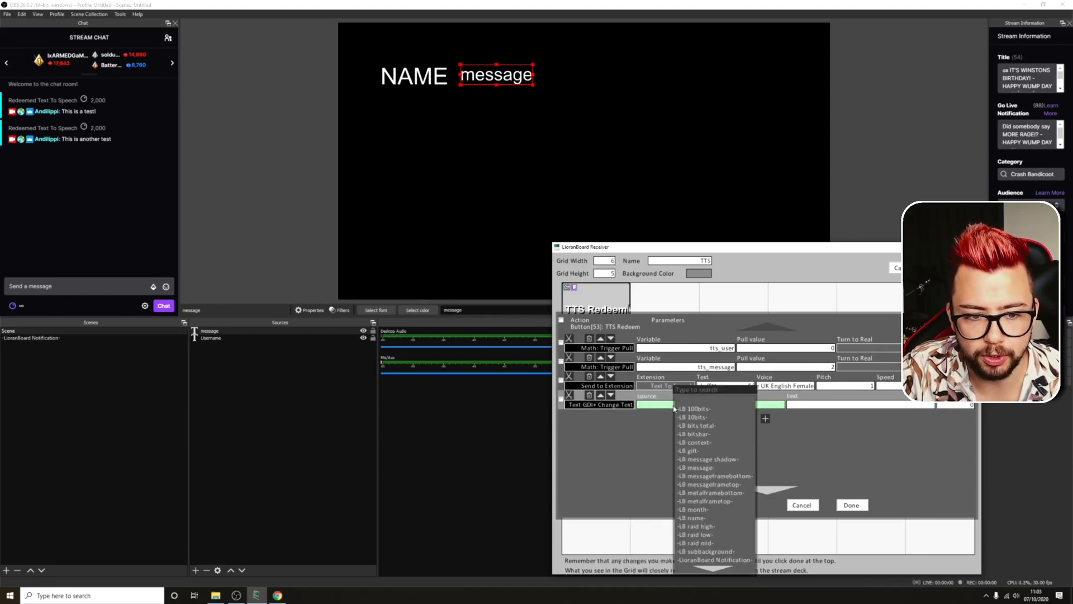
scroll(713, 470, "down", 3)
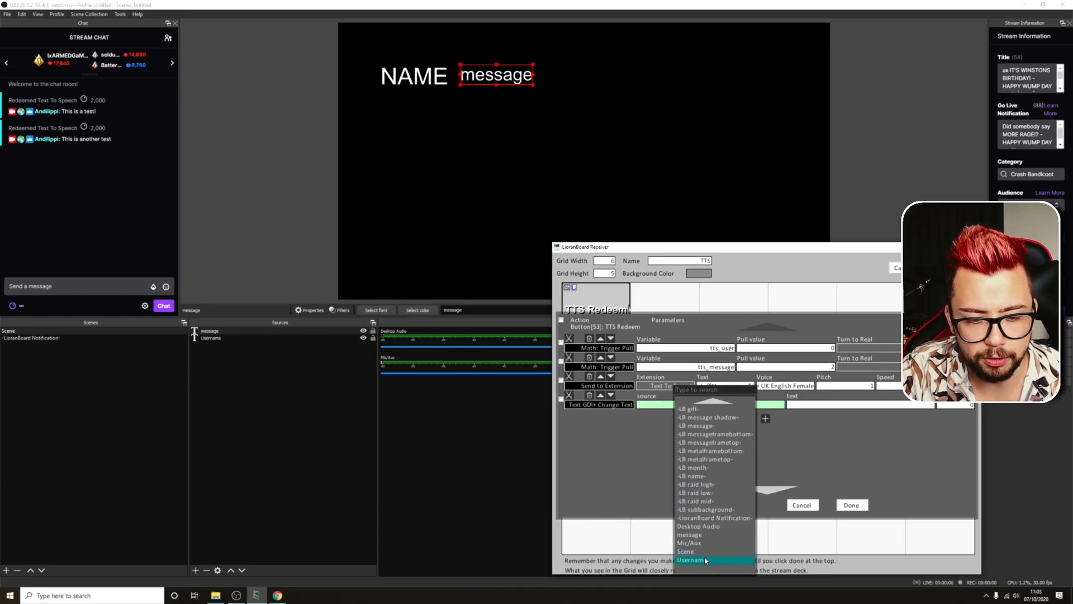
left_click(706, 561)
left_click(860, 407)
type("/$tts_user$/ said:")
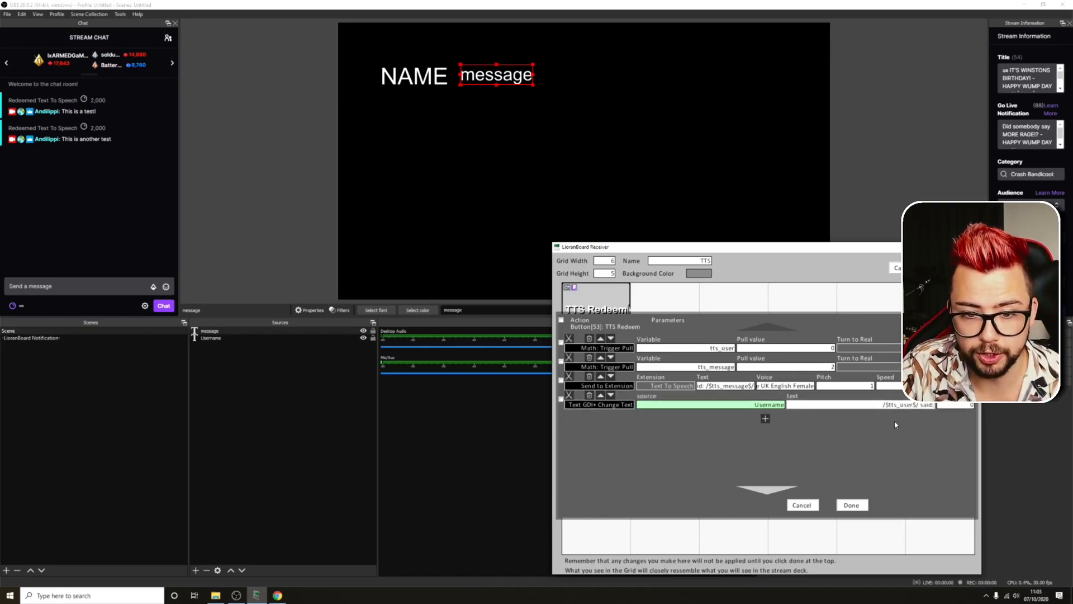
left_click(766, 420)
Make the second command a Text GDI+ Change Text on the message source with text $tts_message$
left_click(590, 424)
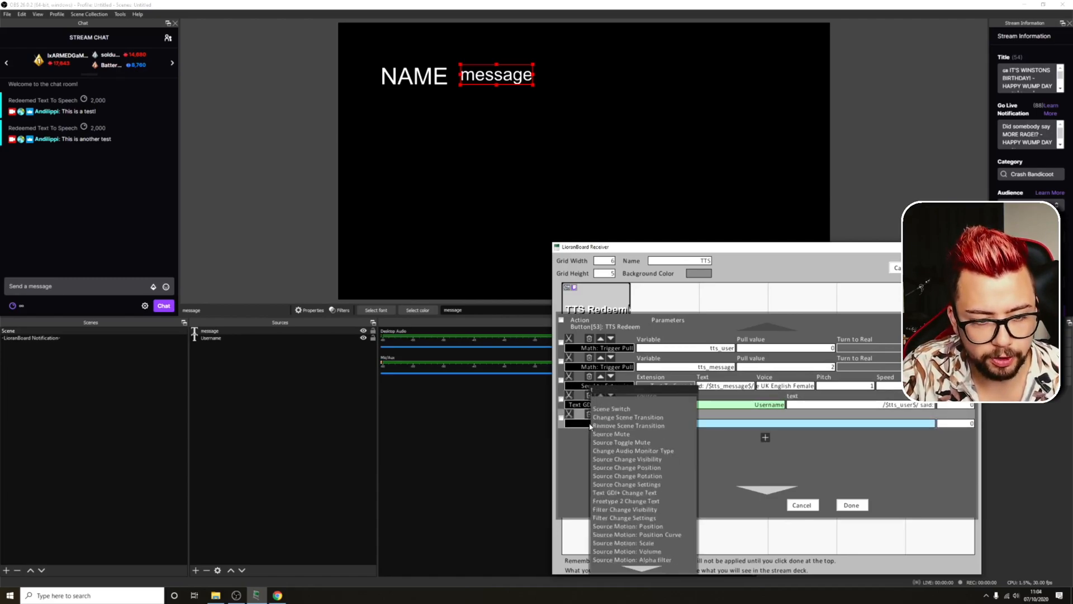
type("text")
left_click(625, 408)
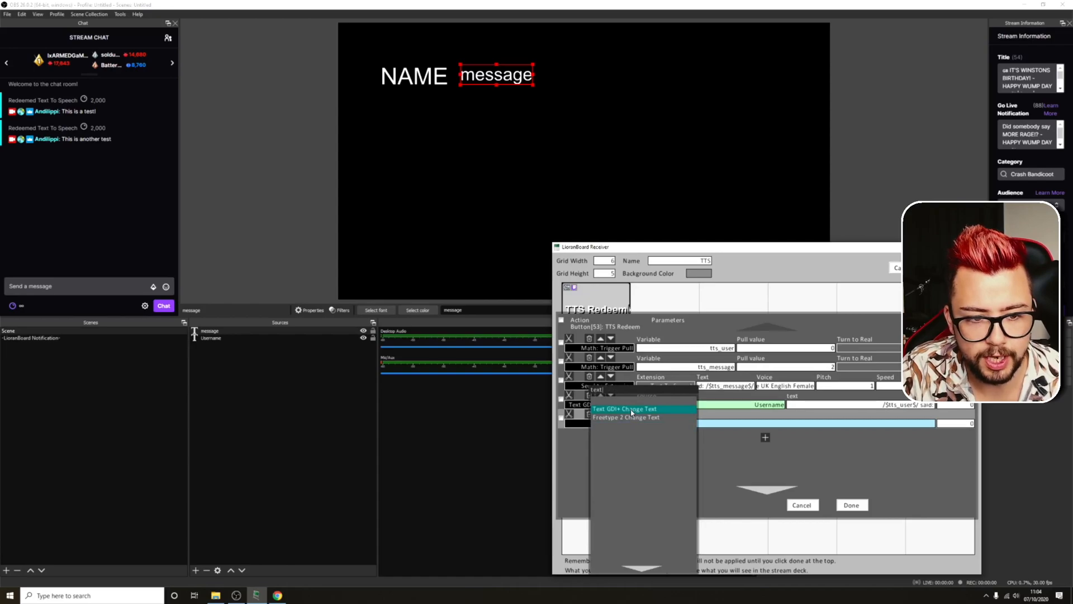
left_click(765, 423)
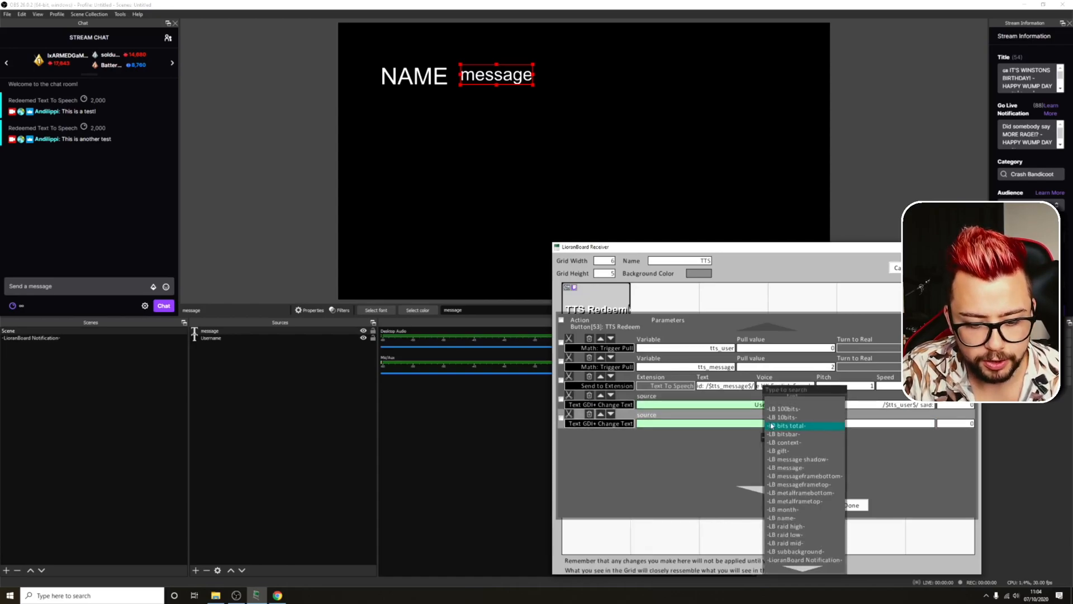
type("mess")
left_click(788, 439)
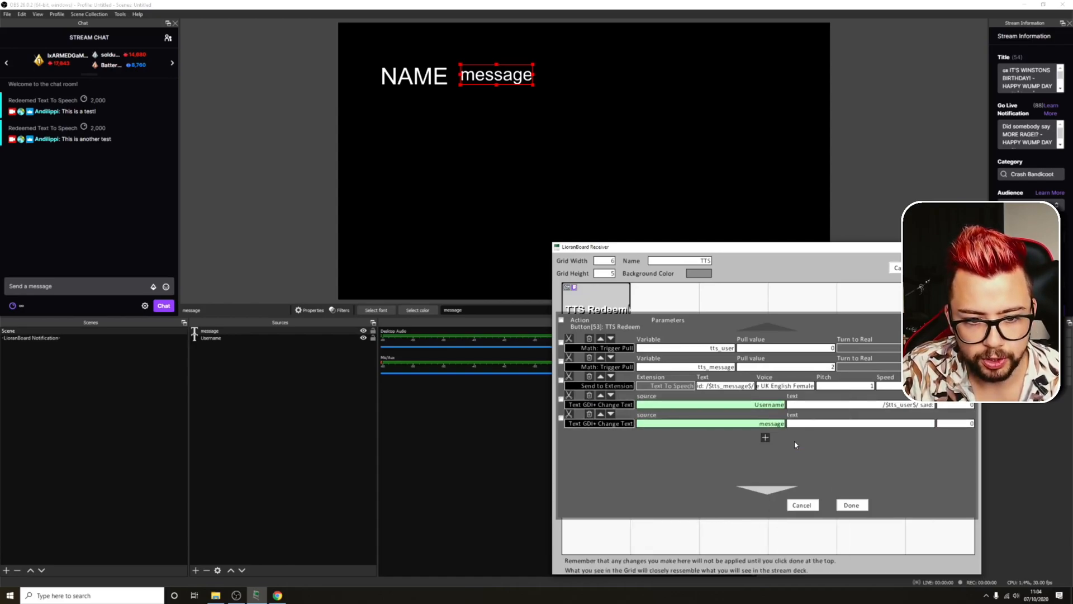
left_click(837, 425)
type("/$tts")
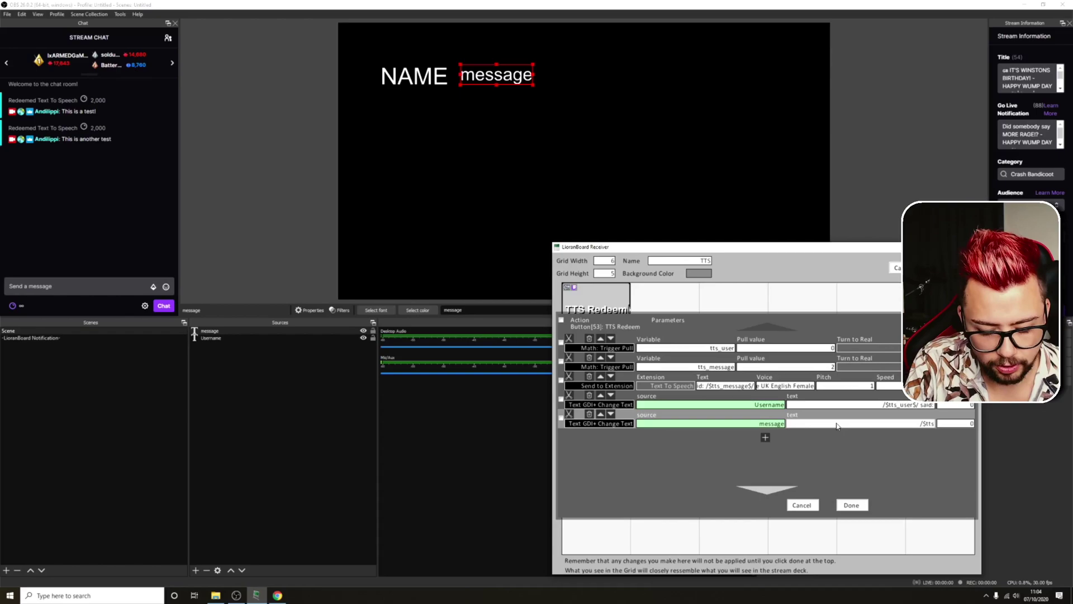
type("_message$/")
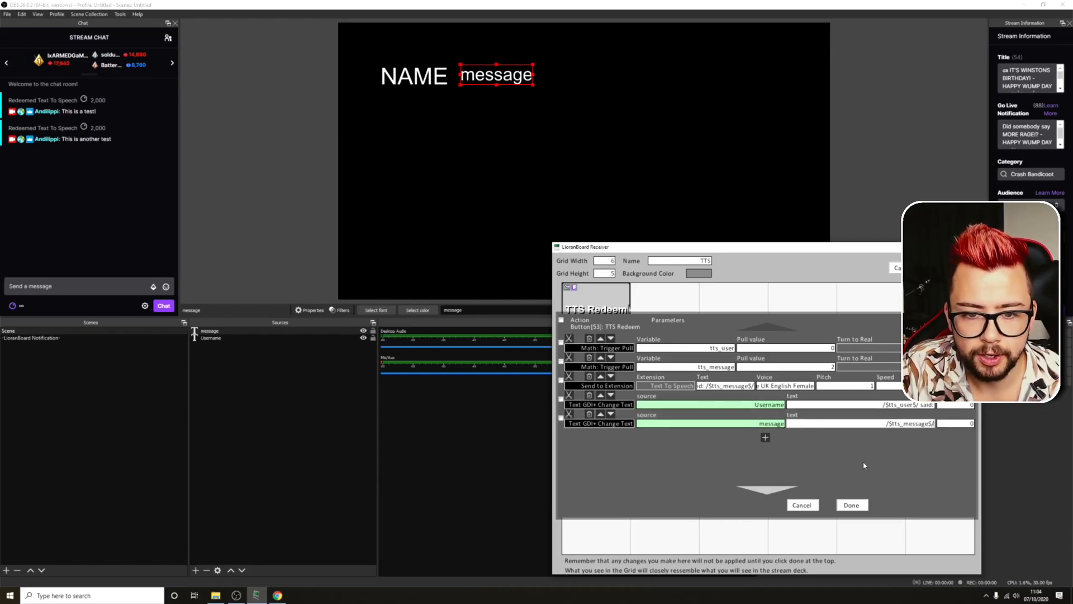
Save the TTS Redeem commands and return to the deck list
left_click(854, 504)
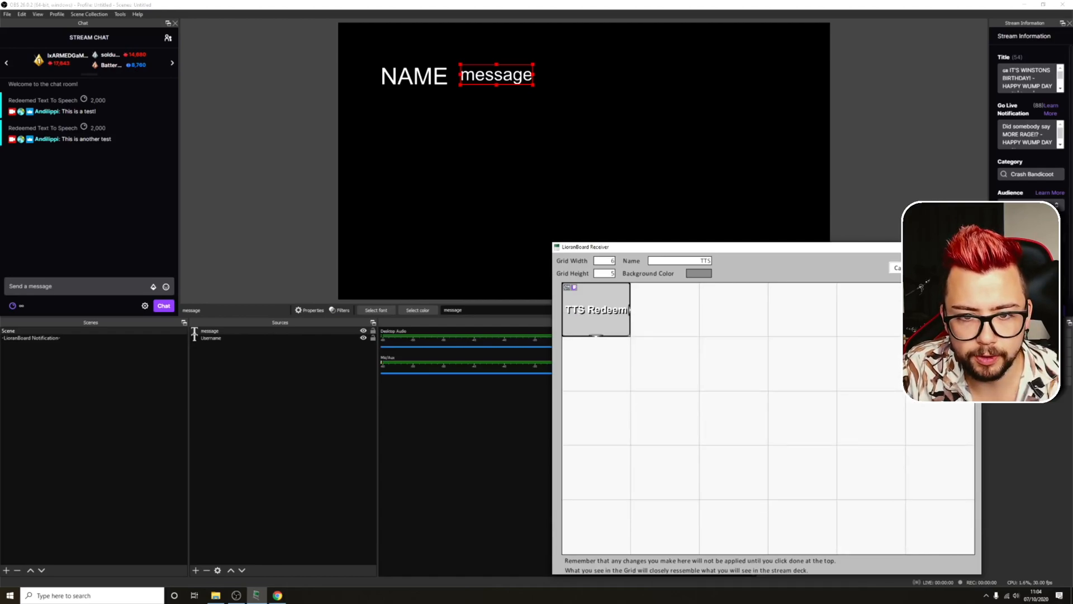
key("Escape")
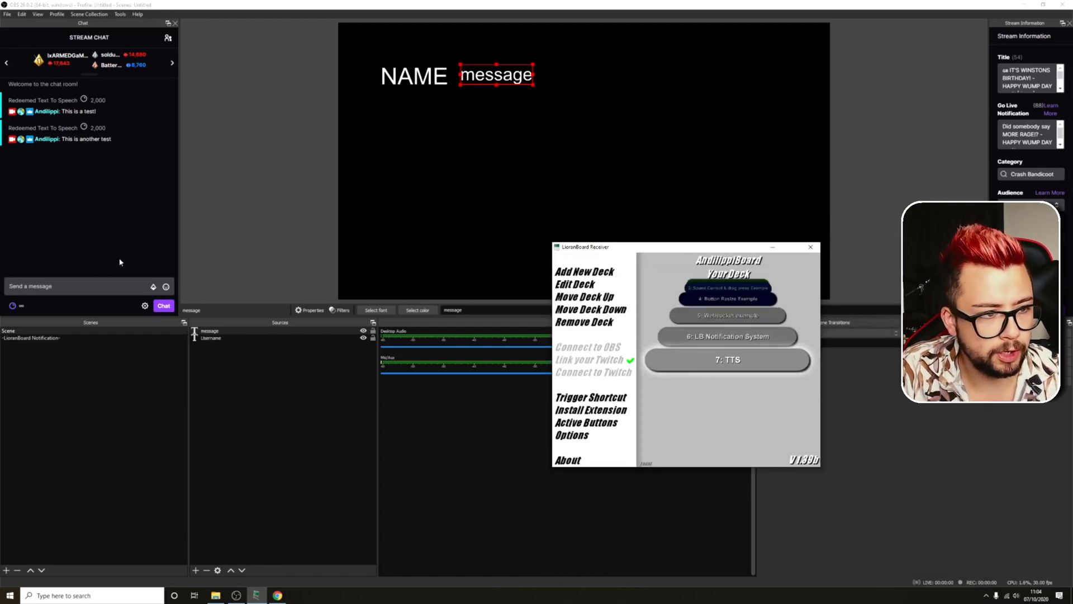
Redeem Text To Speech with 'This is my final test' and shift the message source right so it no longer overlaps
left_click(13, 305)
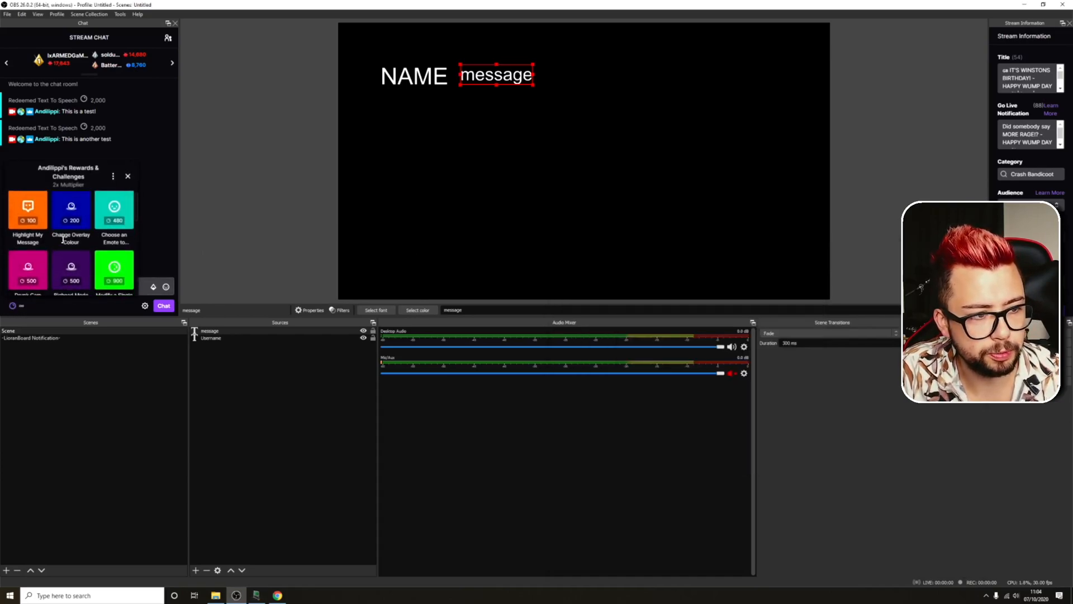
scroll(62, 246, "down", 3)
scroll(61, 246, "down", 2)
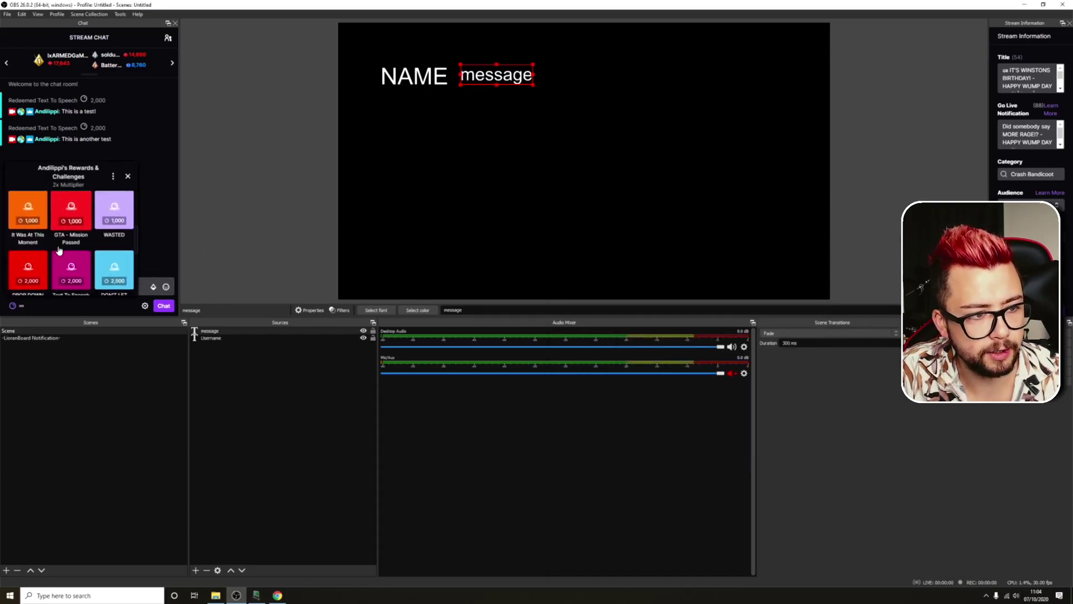
left_click(67, 277)
type("This is my final test")
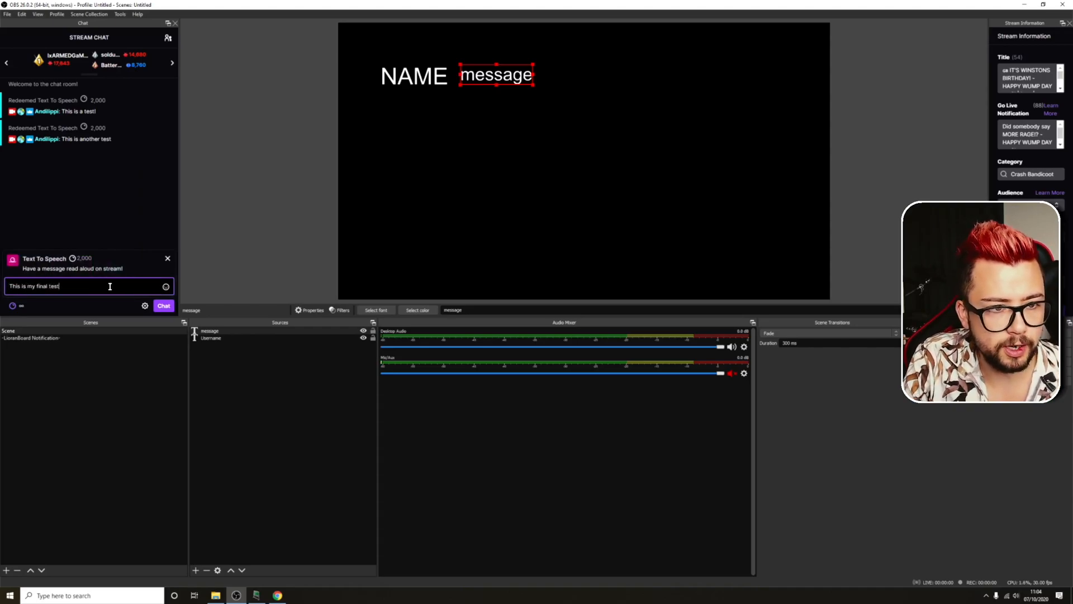
key("Return")
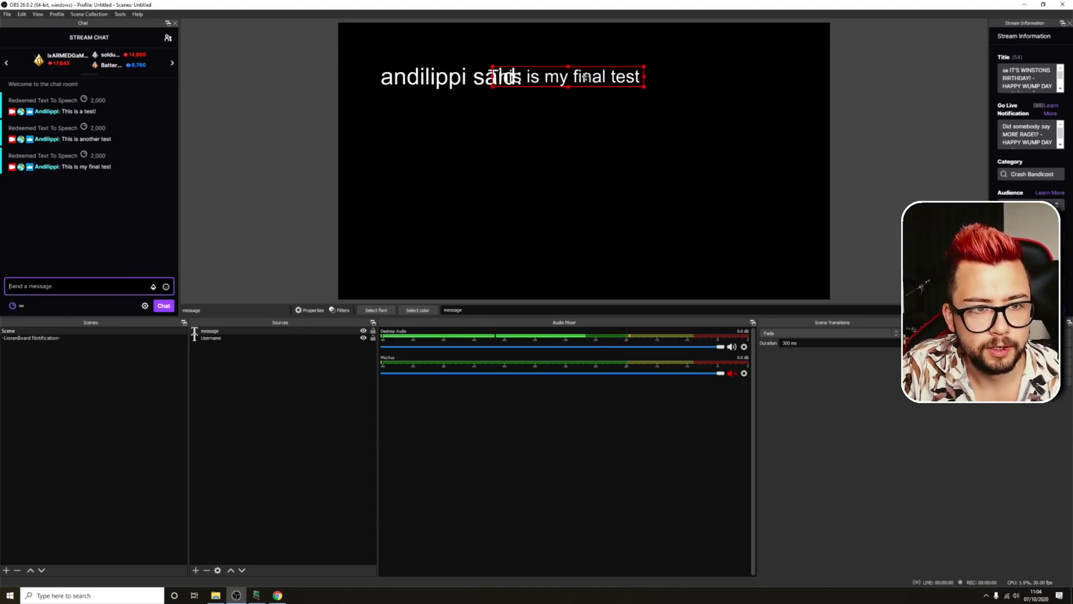
left_click_drag(537, 76, 625, 76)
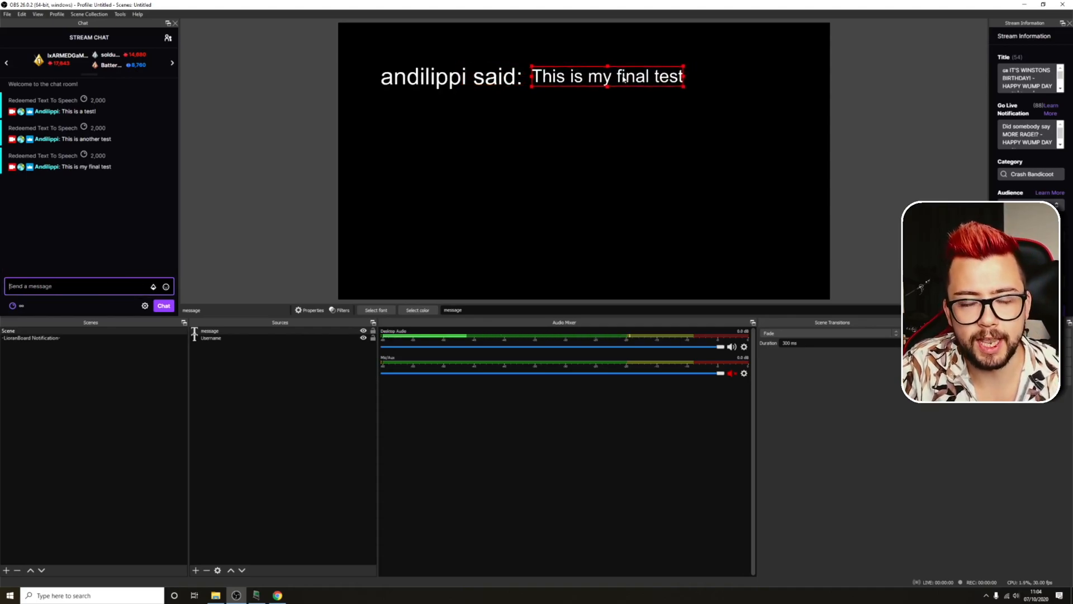